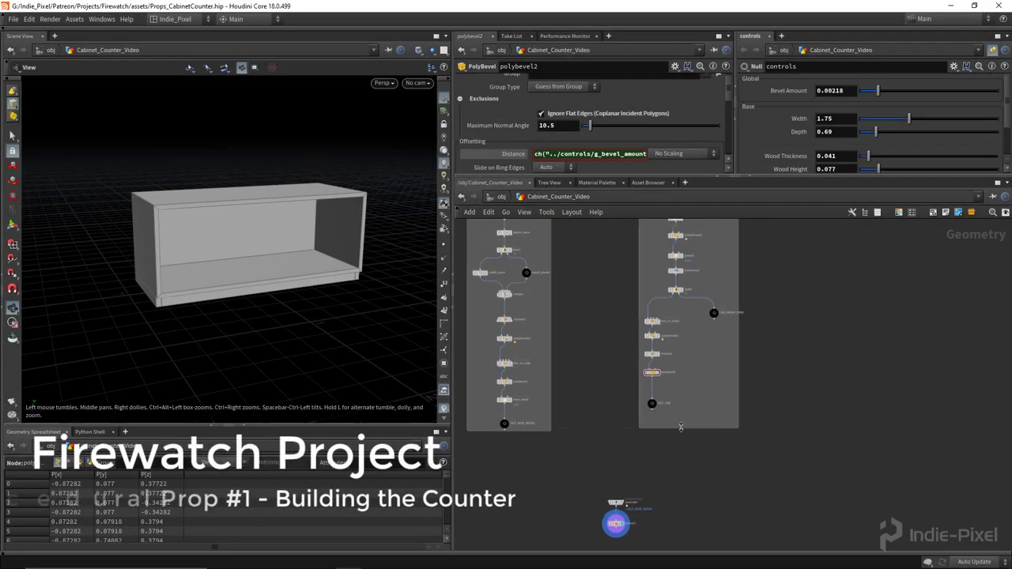
Align the box_uv_map1, polyextrude3, reverse1 and polybevel2 nodes in a straight column above OUT_CAB.
middle_click_drag(721, 375, 646, 438)
scroll(646, 438, "down", 1)
scroll(608, 465, "up", 3)
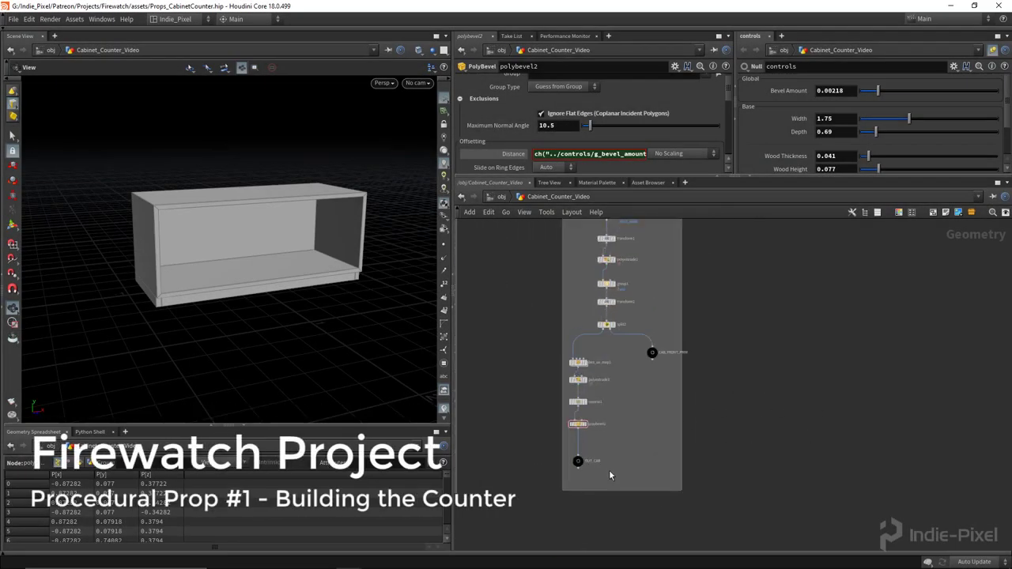
left_click_drag(610, 472, 609, 375)
left_click(741, 441)
left_click_drag(639, 443, 610, 465)
key("a")
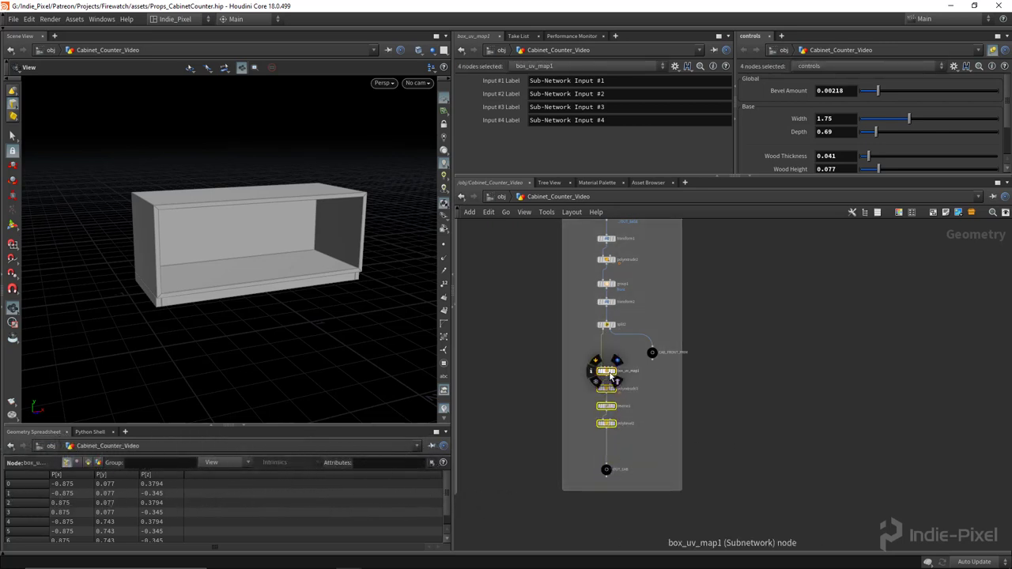
left_click_drag(607, 372, 607, 378)
Straighten the upper Cabinet nodes from transform1 down to the split node into an evenly spaced vertical column.
middle_click_drag(588, 241, 582, 308)
left_click_drag(582, 313, 673, 389)
key("l")
left_click(674, 386)
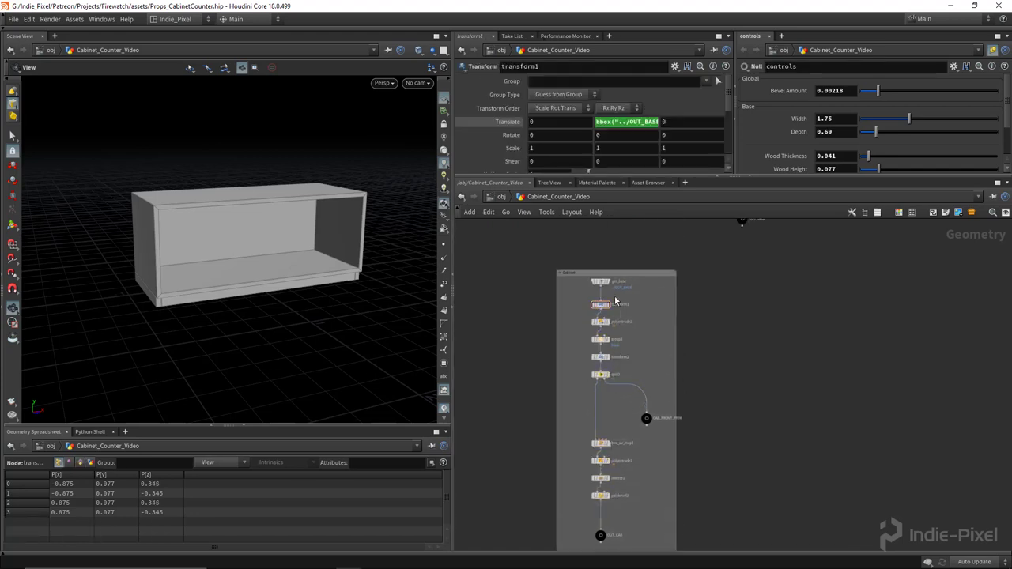
left_click_drag(578, 292, 611, 378)
key("l")
left_click(696, 373)
middle_click_drag(641, 496, 607, 398)
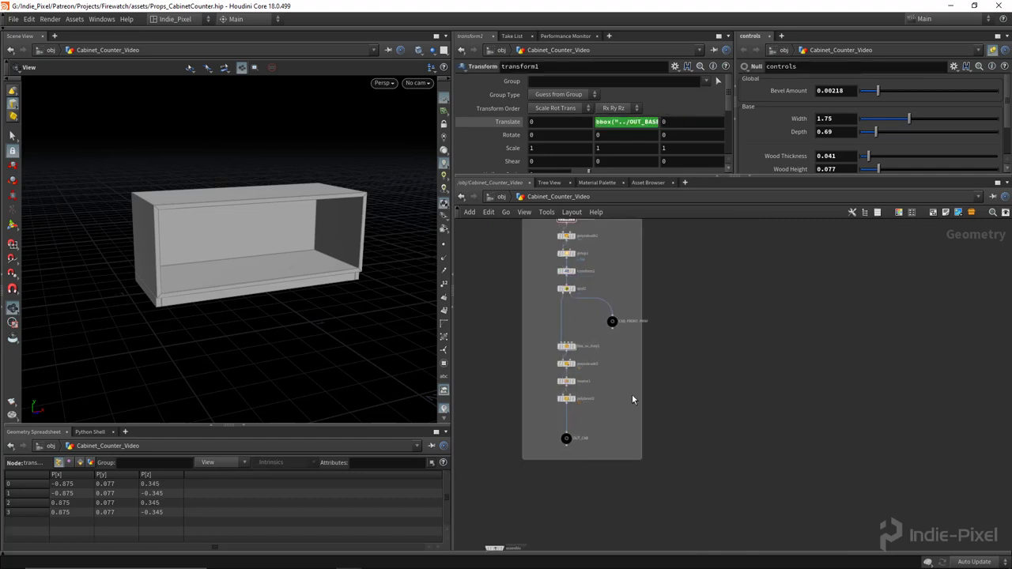
Display the output of reverse1 and of box_uv_map1, and move box_uv_map1 slightly up from polyextrude3.
scroll(548, 392, "up", 5)
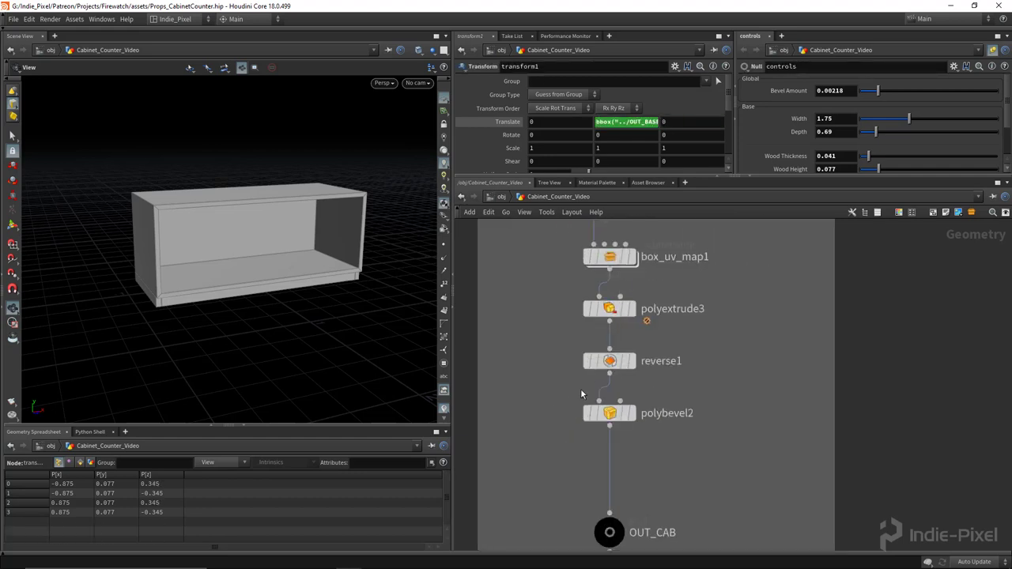
left_click(634, 361)
middle_click_drag(663, 287, 648, 382)
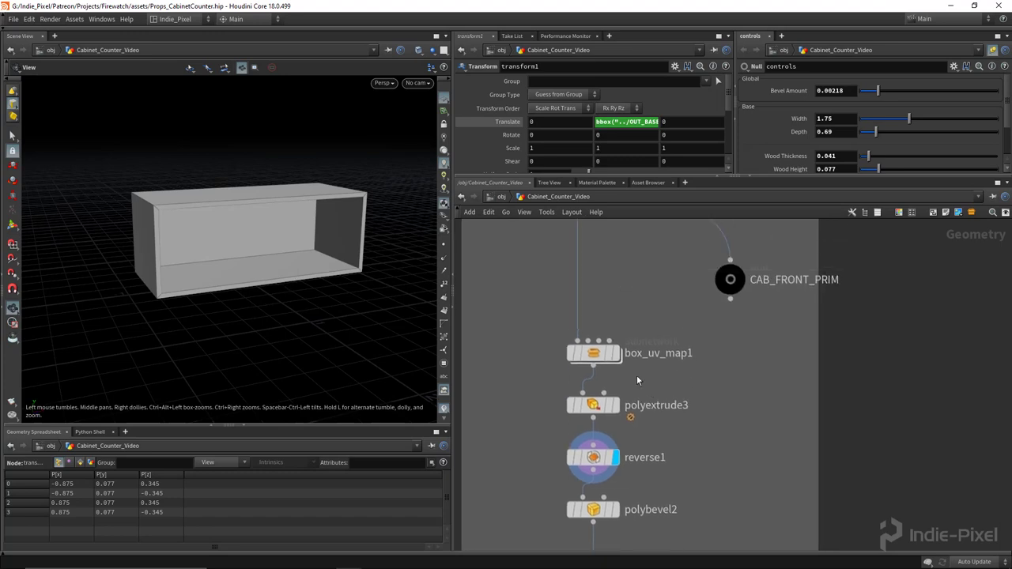
left_click(617, 353)
left_click_drag(616, 353, 616, 341)
middle_click_drag(706, 404, 662, 383)
Add a Null beside polyextrude3, wire it to the output of box_uv_map1 and name it CAB_UV_PRIMS.
key("Tab")
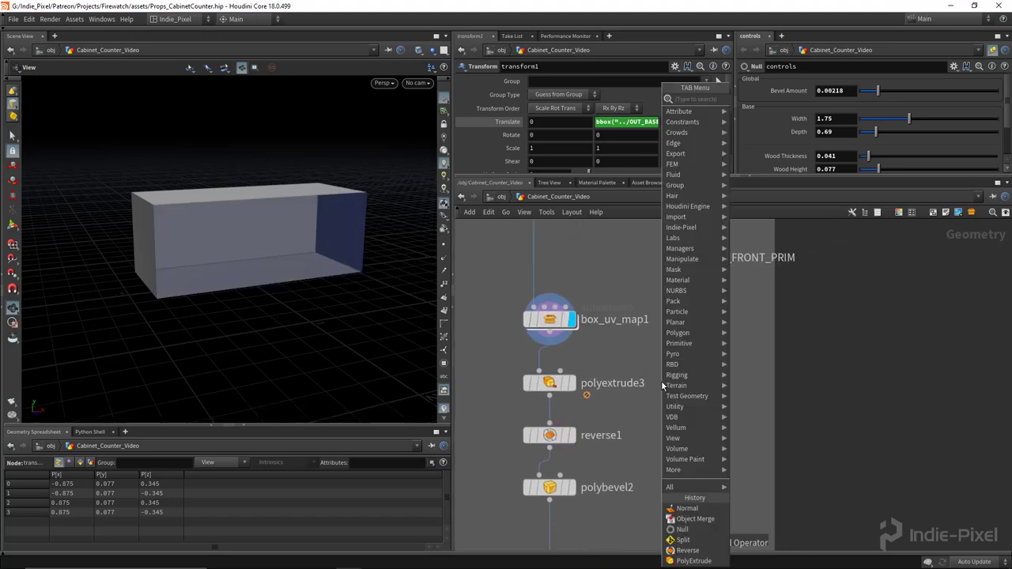
type("null")
key("Return")
left_click(662, 384)
left_click_drag(661, 384, 687, 384)
left_click_drag(550, 342, 686, 367)
double_click(718, 384)
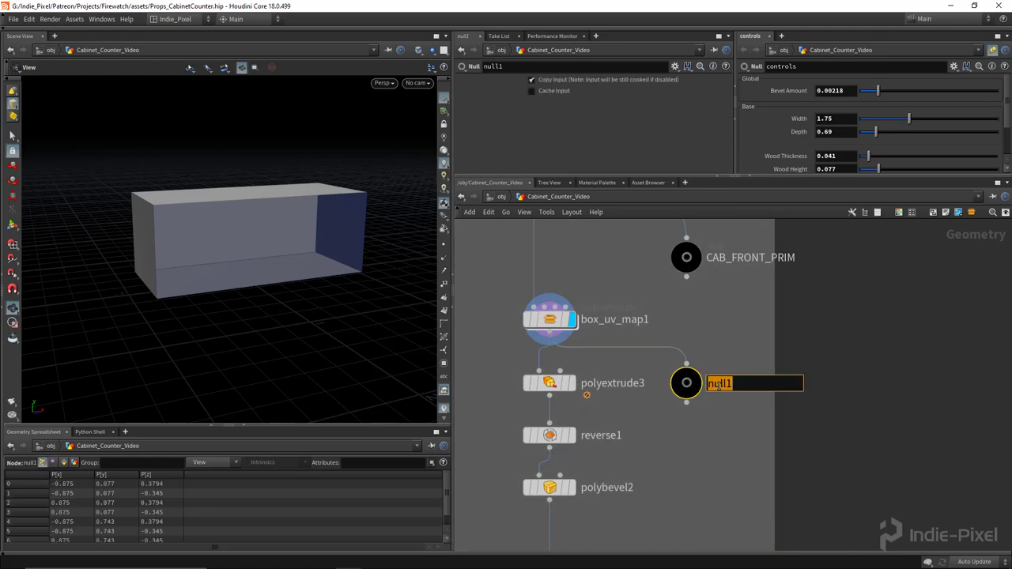
type("CAB_UV_PRIMS")
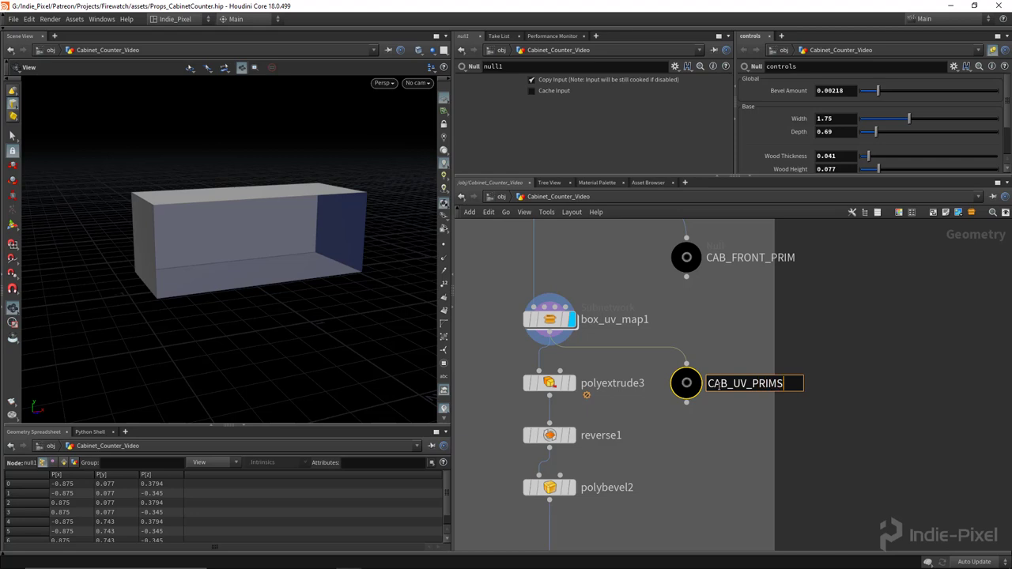
key("Return")
Place an Object Merge node in the empty area outside the Cabinet network box and name it get_cab_prims.
scroll(717, 387, "down", 5)
middle_click_drag(761, 382, 625, 368)
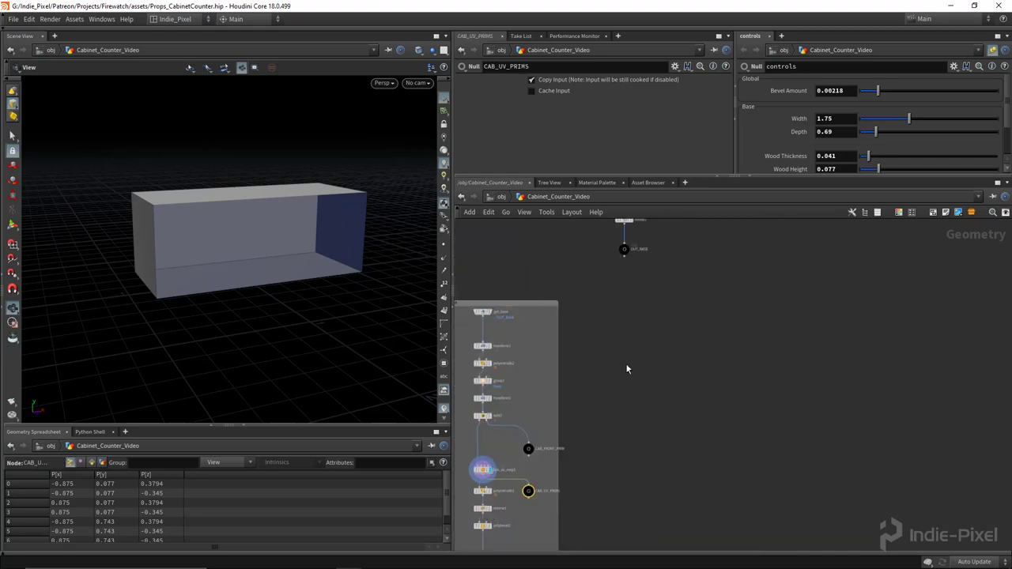
key("Tab")
left_click(665, 318)
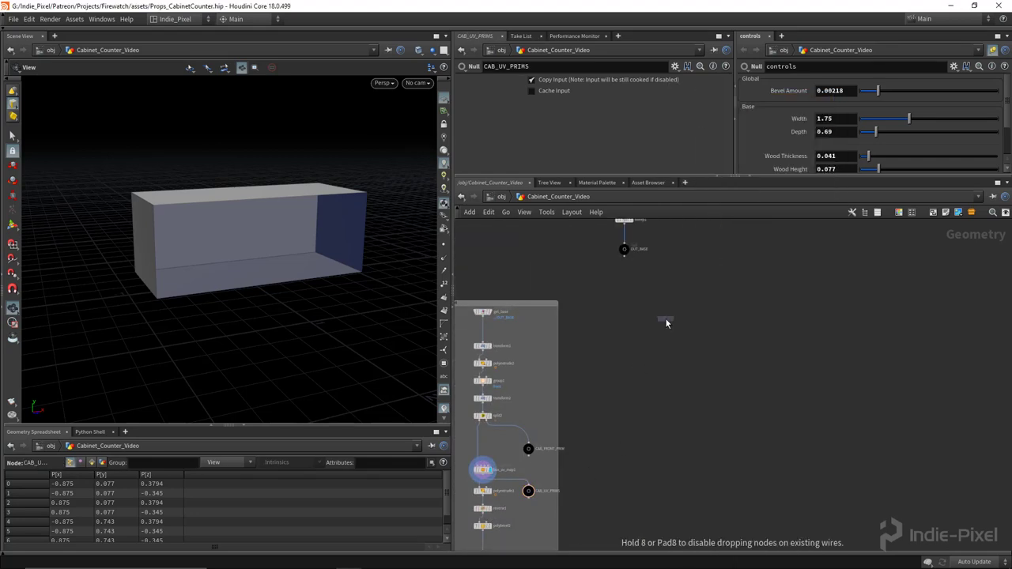
left_click(688, 313)
scroll(700, 314, "up", 4)
left_click(704, 312)
type("gept_cab_prims")
key("Return")
scroll(625, 332, "down", 3)
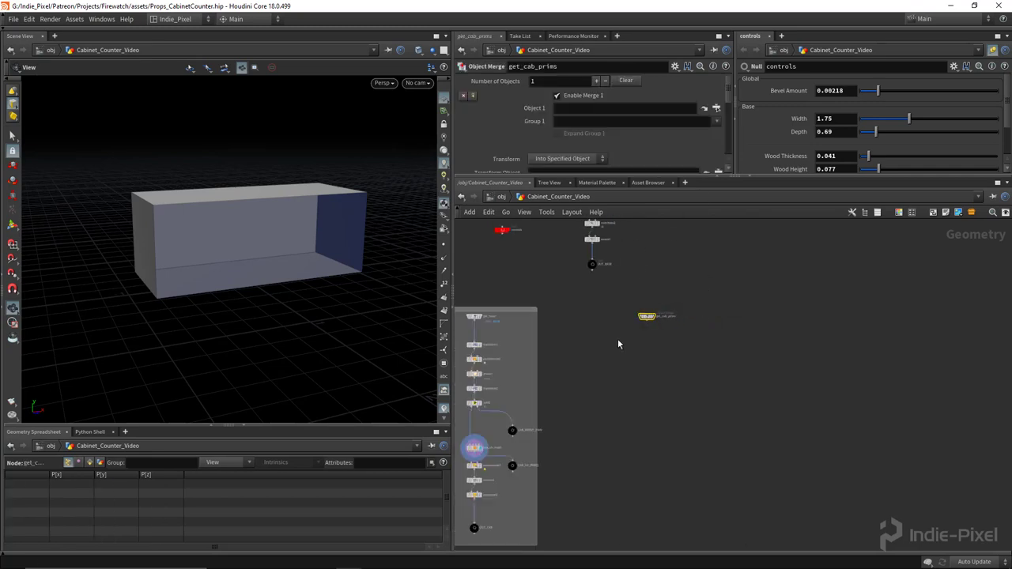
Set Object 1 of get_cab_prims to ../CAB_UV_PRIMS with Transform None, and display the merged geometry.
left_click_drag(571, 369, 597, 109)
left_click(568, 159)
left_click(556, 174)
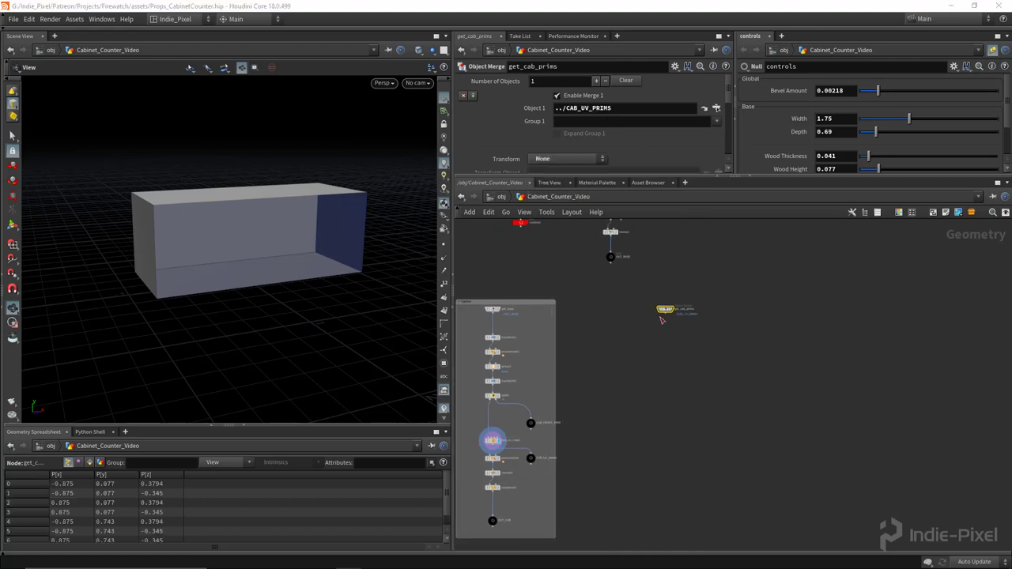
scroll(662, 319, "up", 4)
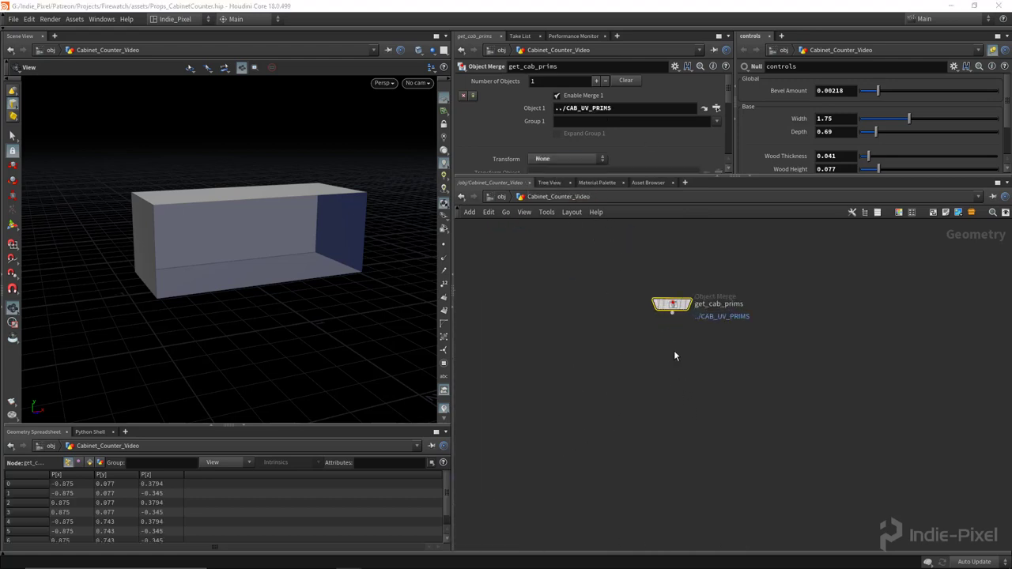
left_click(687, 303)
left_click_drag(238, 198, 312, 208)
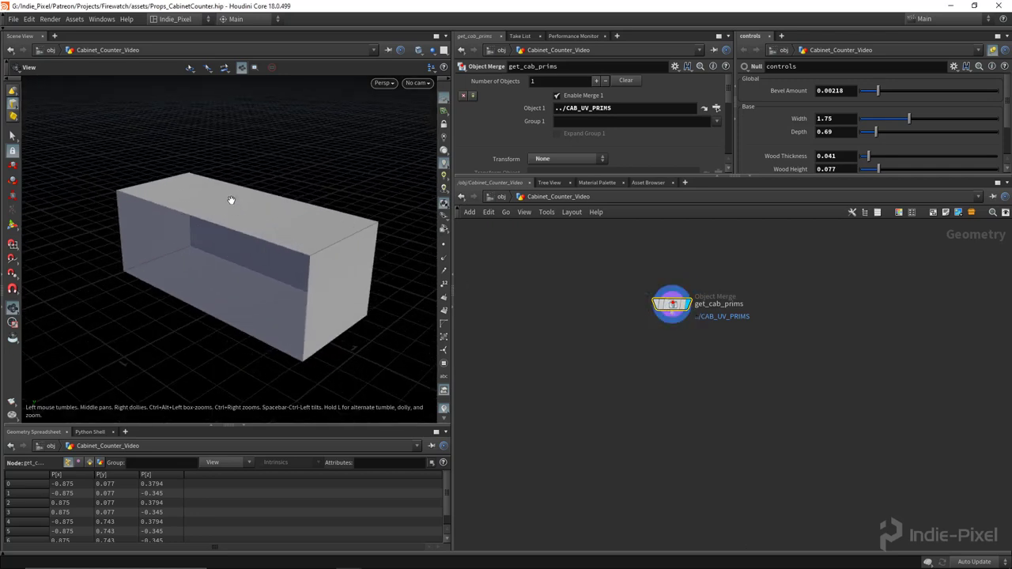
Add an Attribute Wrangle below get_cab_prims, connect and display it, and name it get_top_prim.
key("Tab")
type("wran")
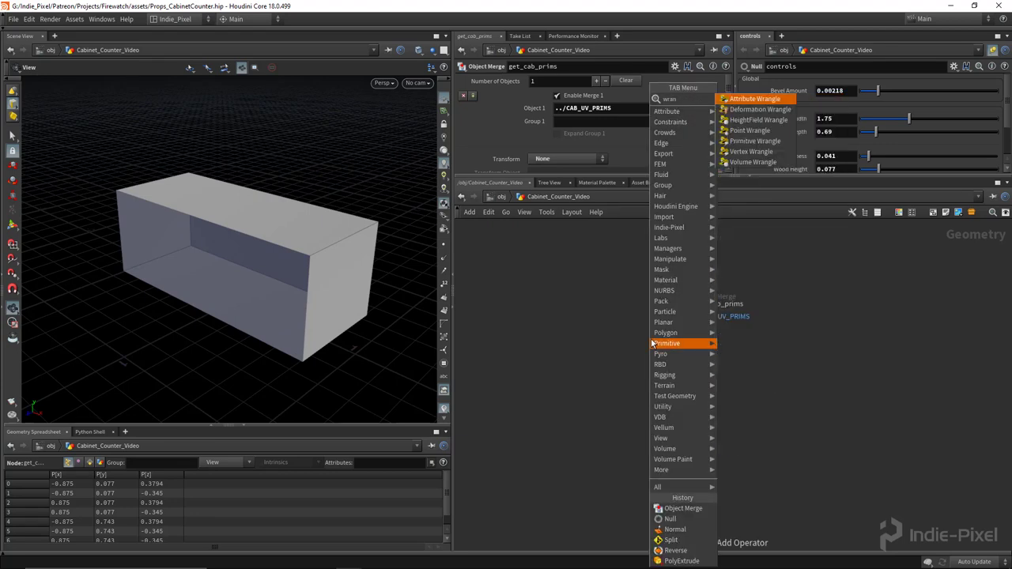
key("Return")
left_click(671, 346)
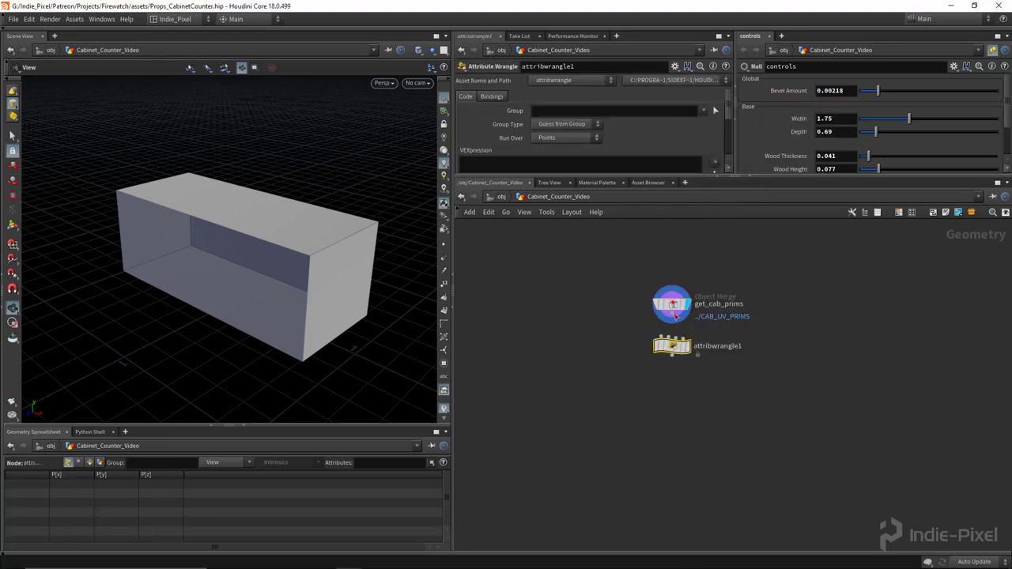
double_click(717, 345)
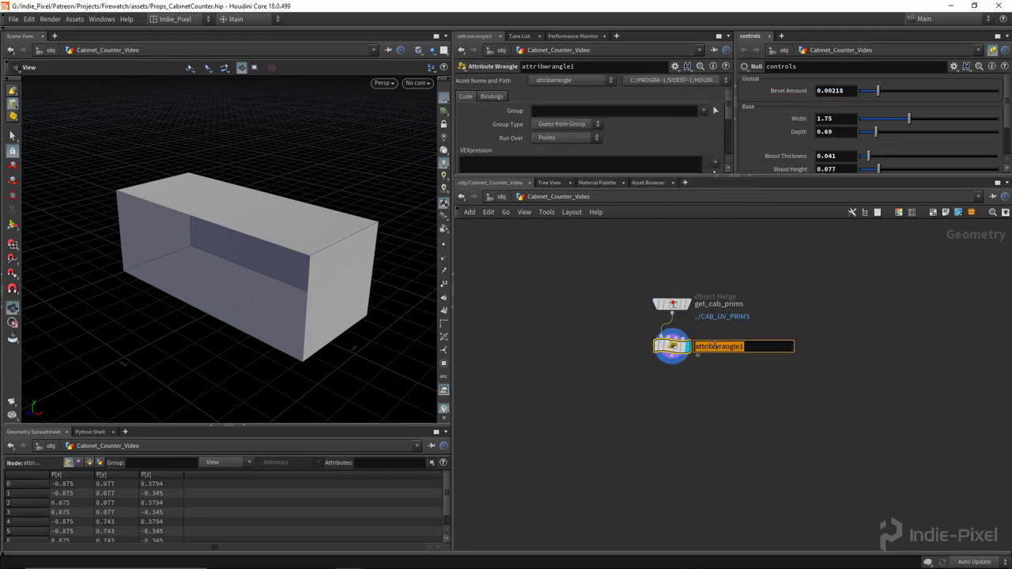
type("get_top_prim")
key("Return")
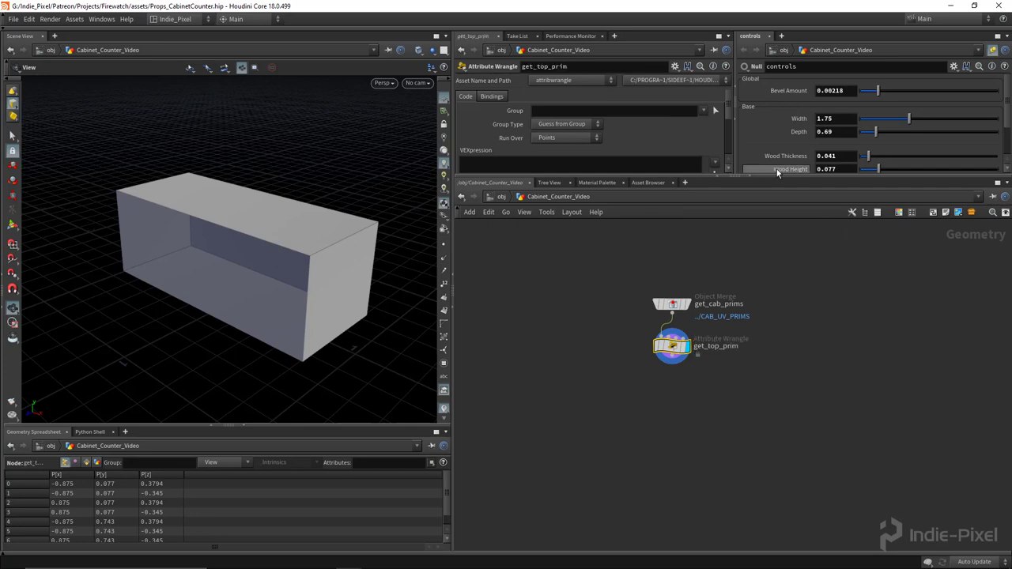
Enlarge the parameter area and set get_top_prim to run over Primitives.
left_click_drag(764, 175, 764, 283)
left_click(546, 181)
left_click(578, 138)
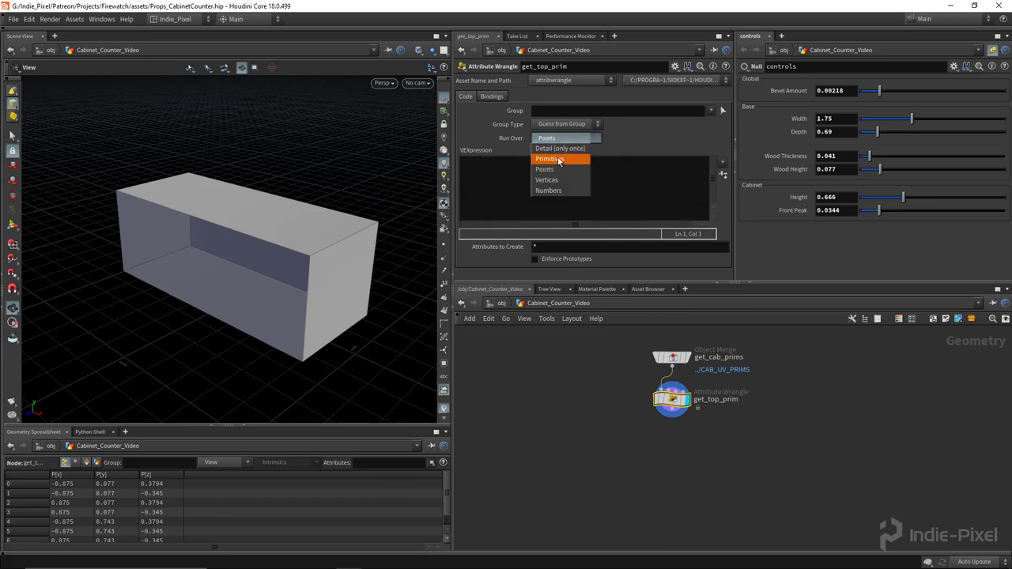
left_click(554, 158)
type("vector prim_nrm")
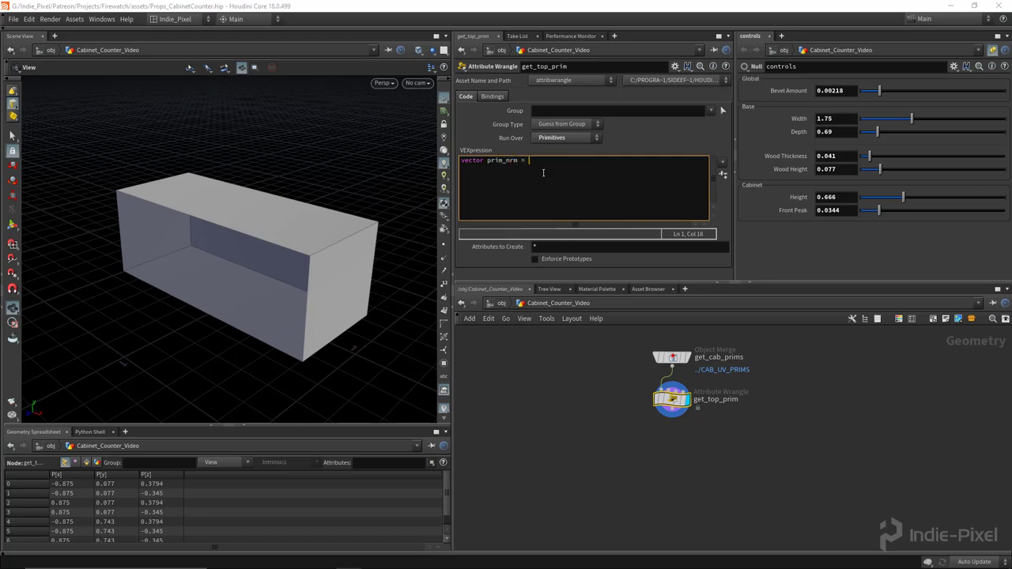
type(" = prim_norm")
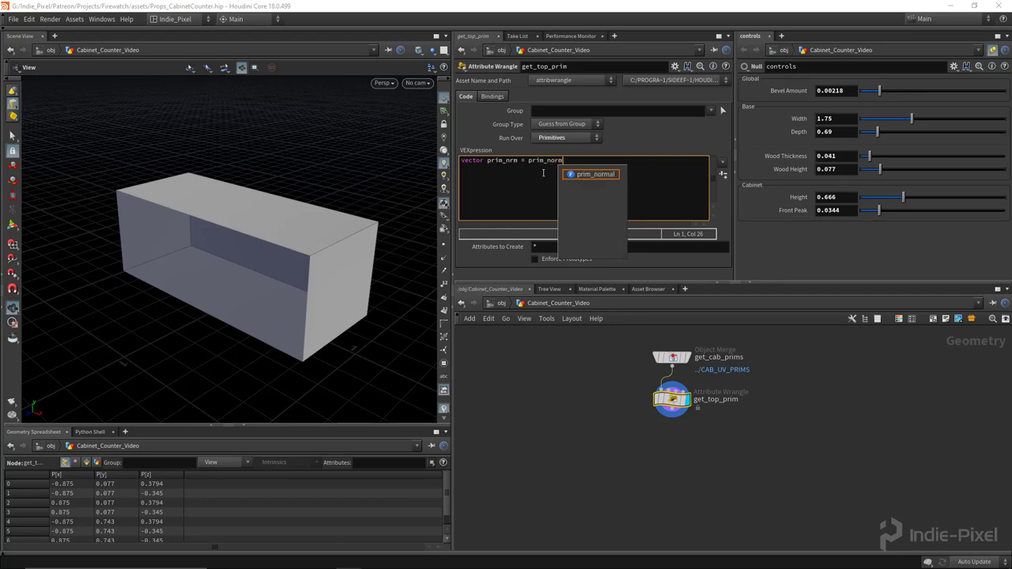
key("Return")
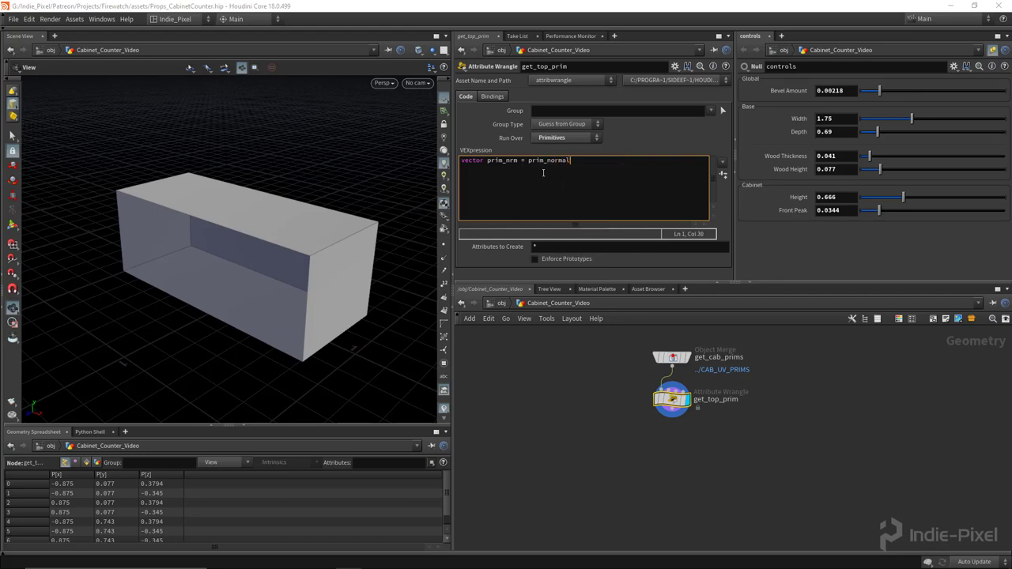
type("(")
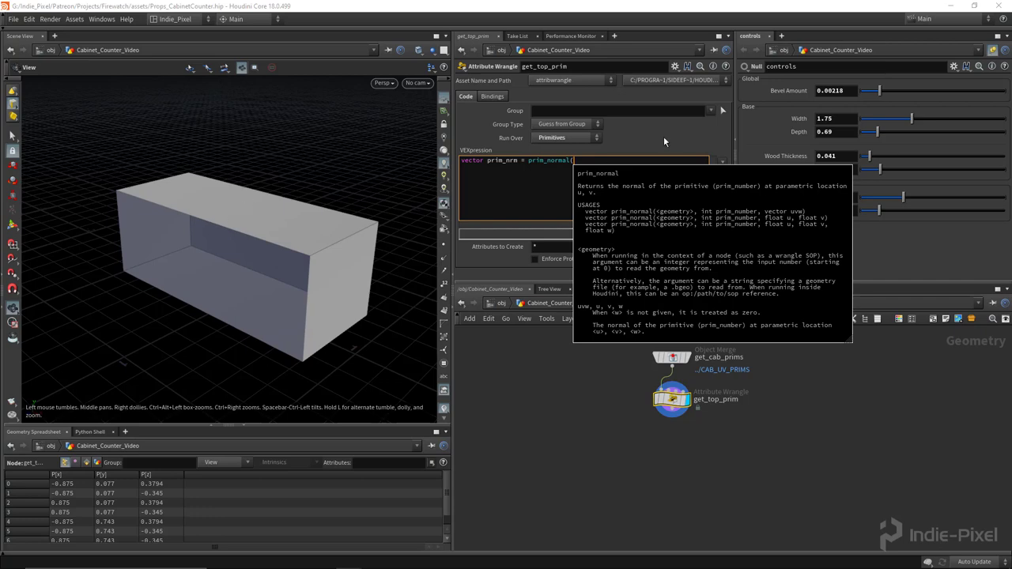
left_click(590, 160)
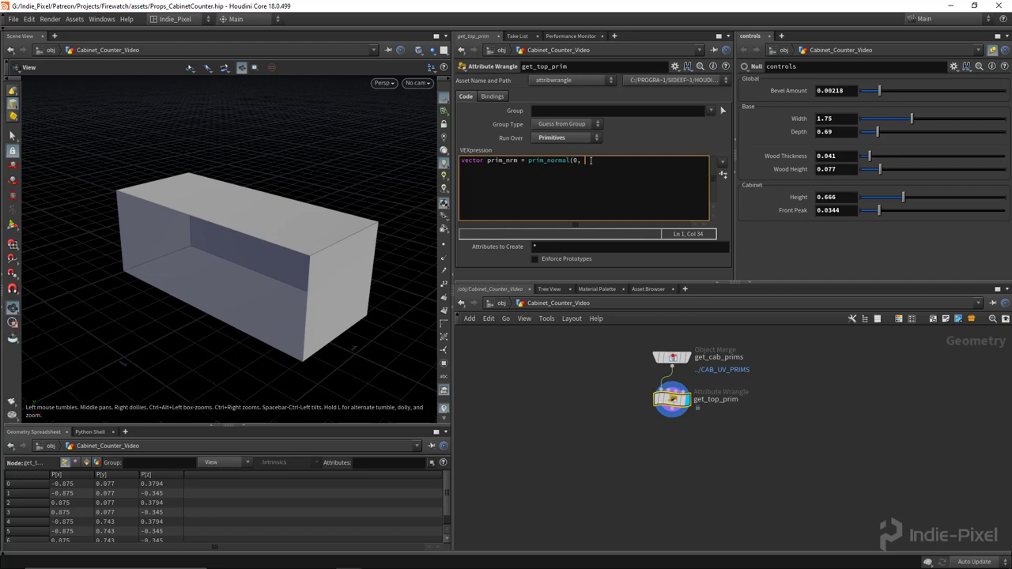
type("0, @primnum,")
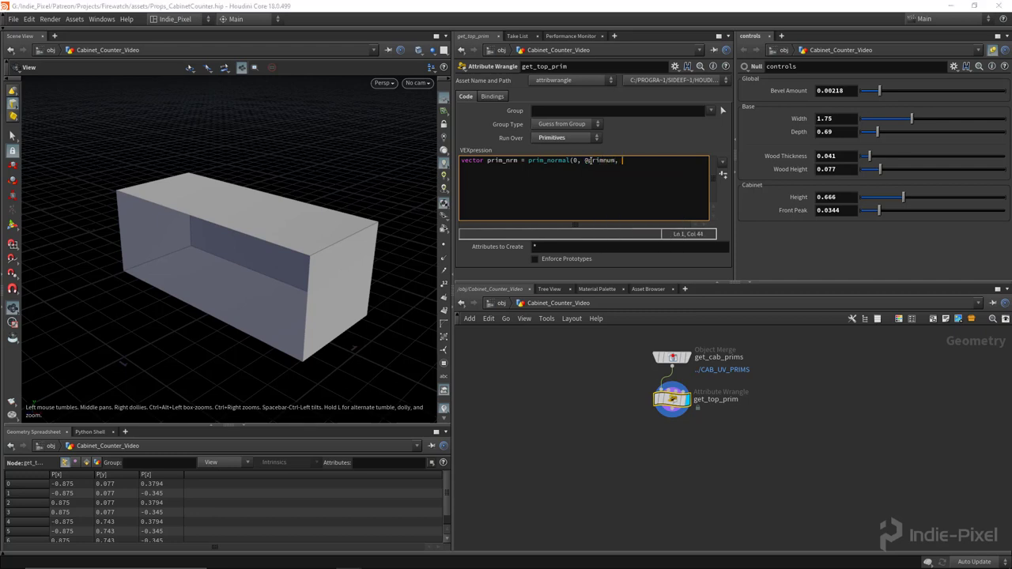
type(" 0.5,0.5);")
scroll(300, 248, "down", 2)
left_click(672, 160)
key("Return")
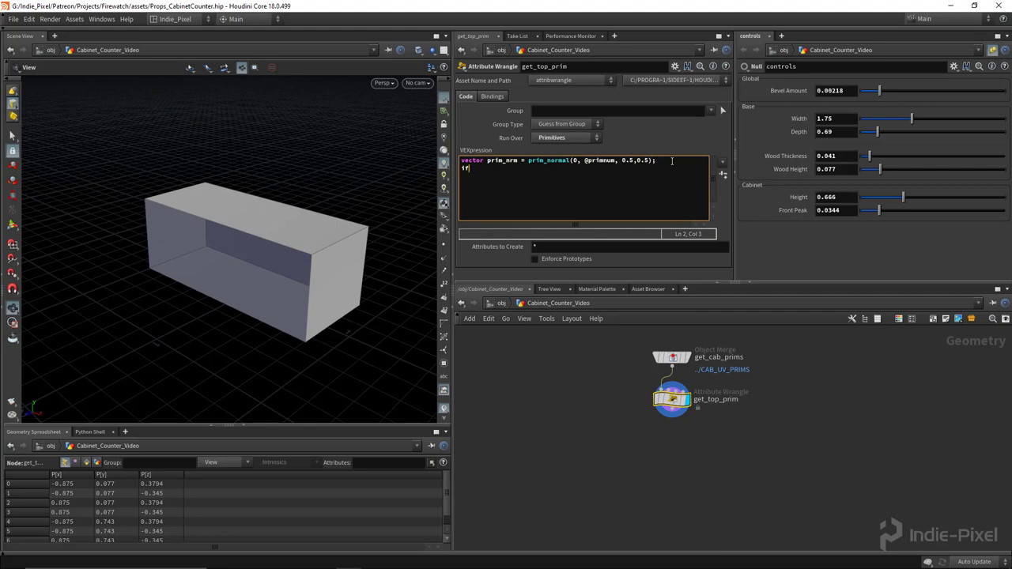
type("if()")
key("BackSpace")
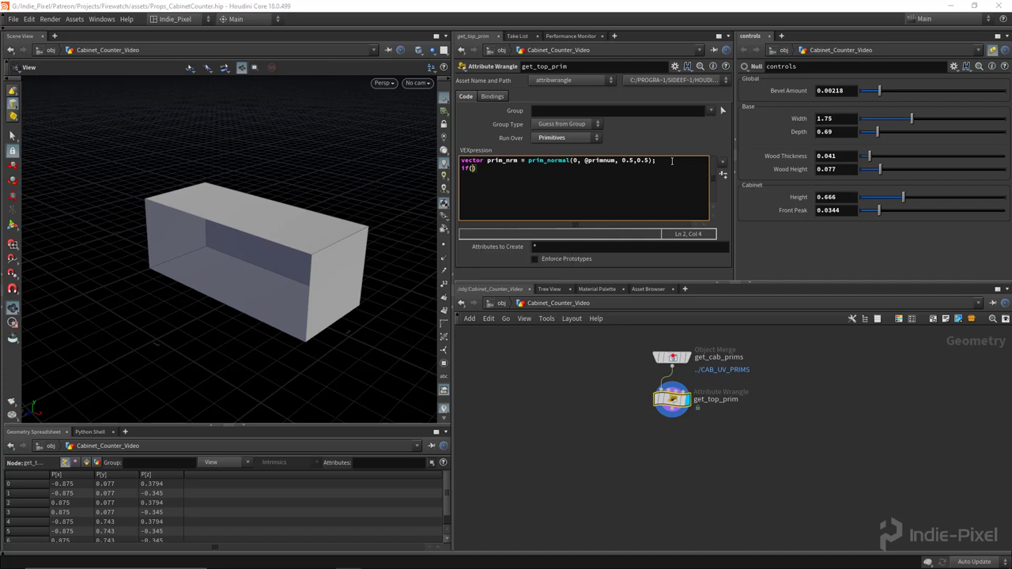
type("dot()prim_nrm)<0.9")
key("Return")
type("{")
key("Return")
type("removeprim")
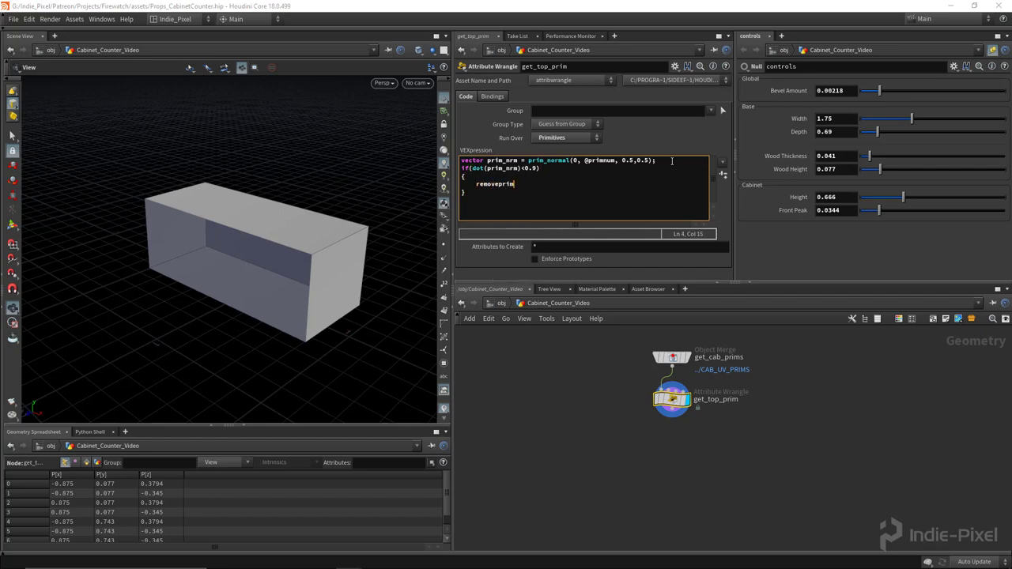
type("(0, @primn")
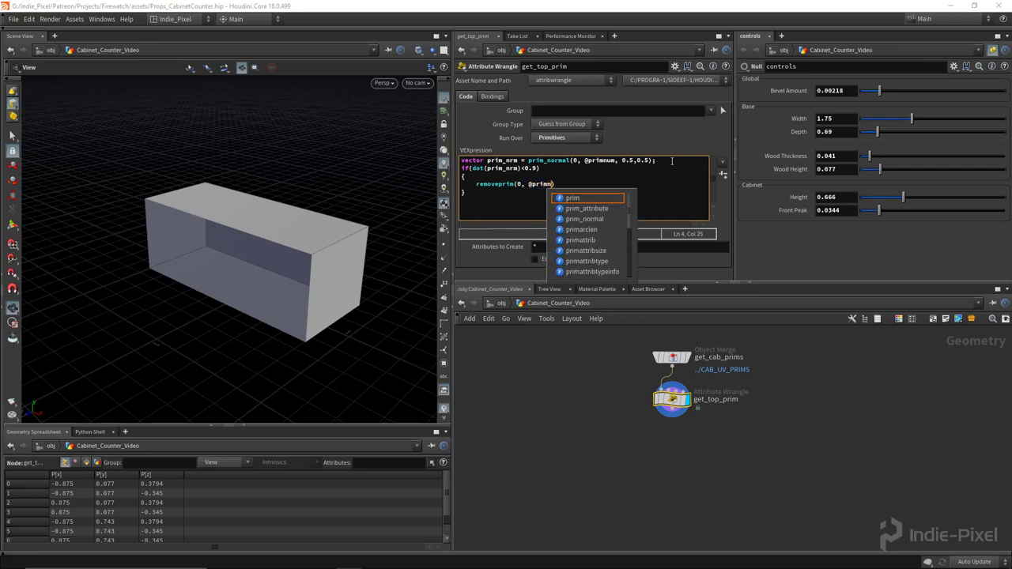
type("um, 1)")
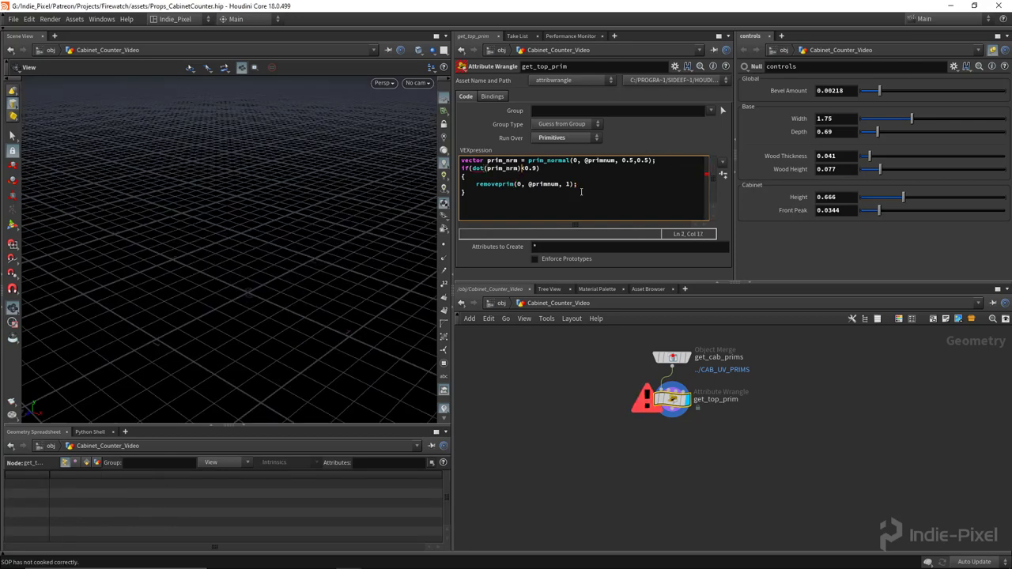
Add {0,1,0} as the second argument of the dot function and give the network area more room.
type(", {0,1,0}")
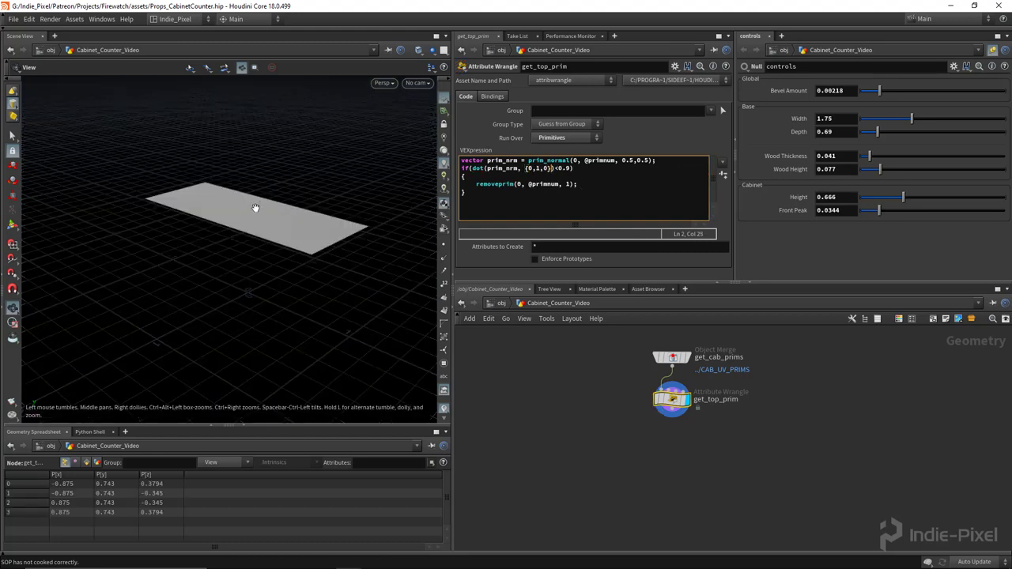
mouse_move(255, 214)
left_mouse_down()
mouse_move(238, 224)
mouse_move(242, 210)
mouse_move(251, 214)
left_mouse_up()
left_click_drag(772, 283, 772, 255)
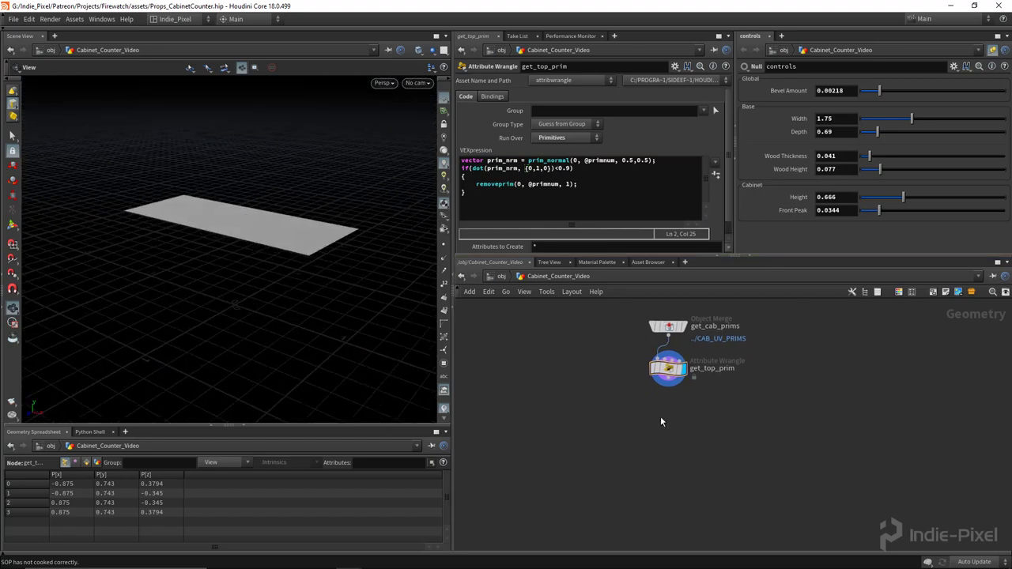
Add a PolyExtrude node connected below get_top_prim.
scroll(696, 411, "up", 2)
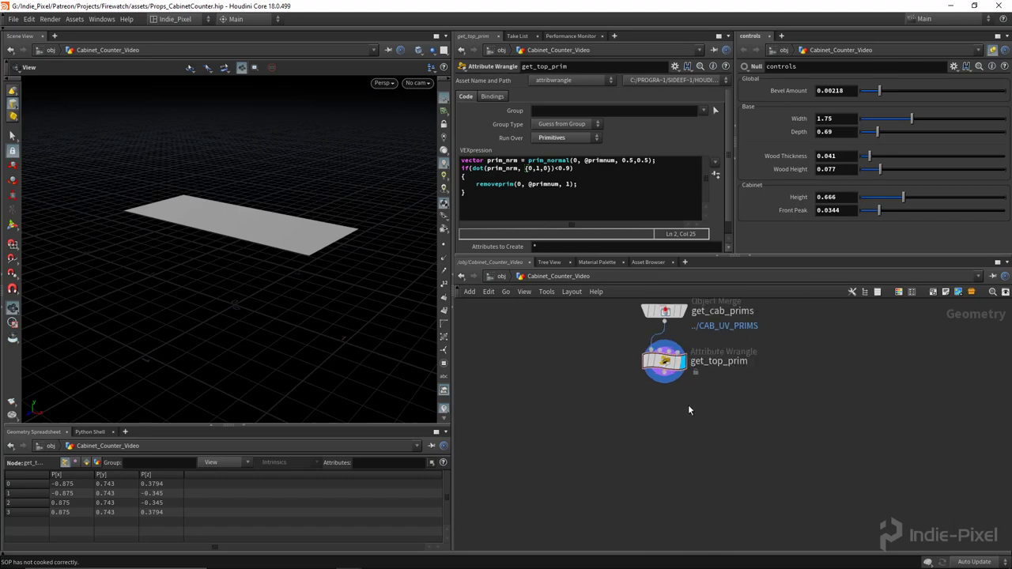
key("Tab")
type("poly")
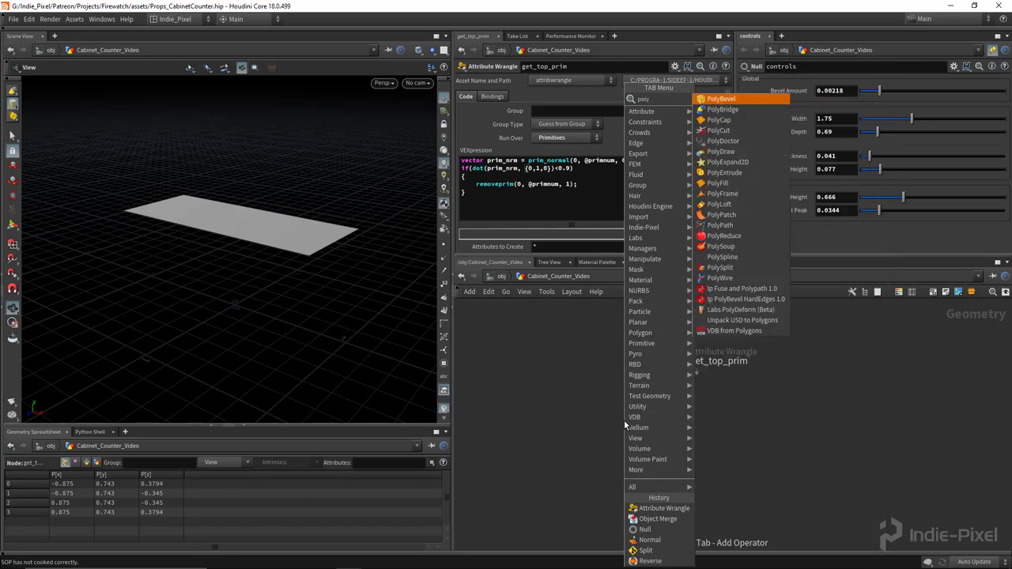
left_click(723, 173)
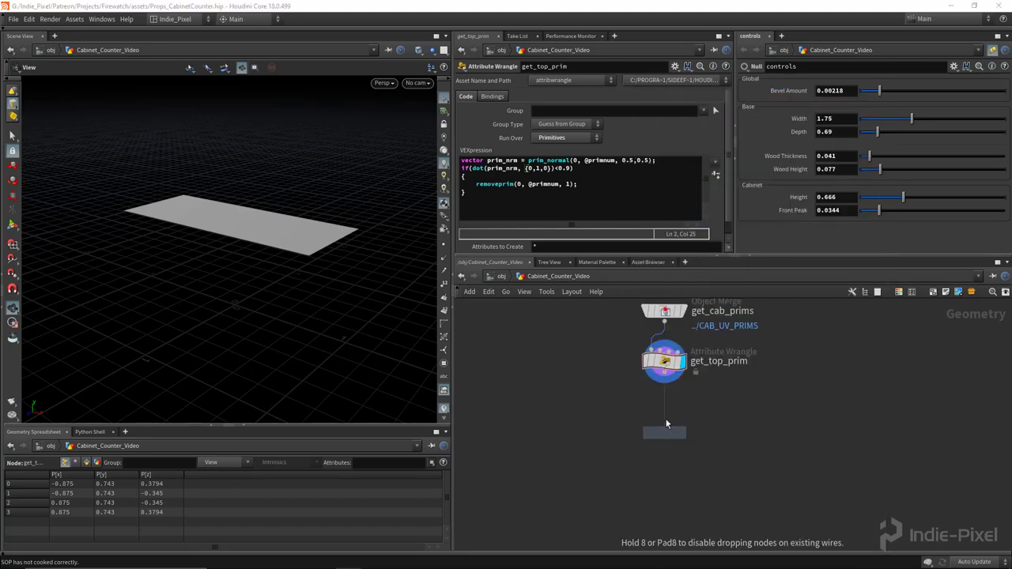
left_click(657, 416)
left_click(655, 410)
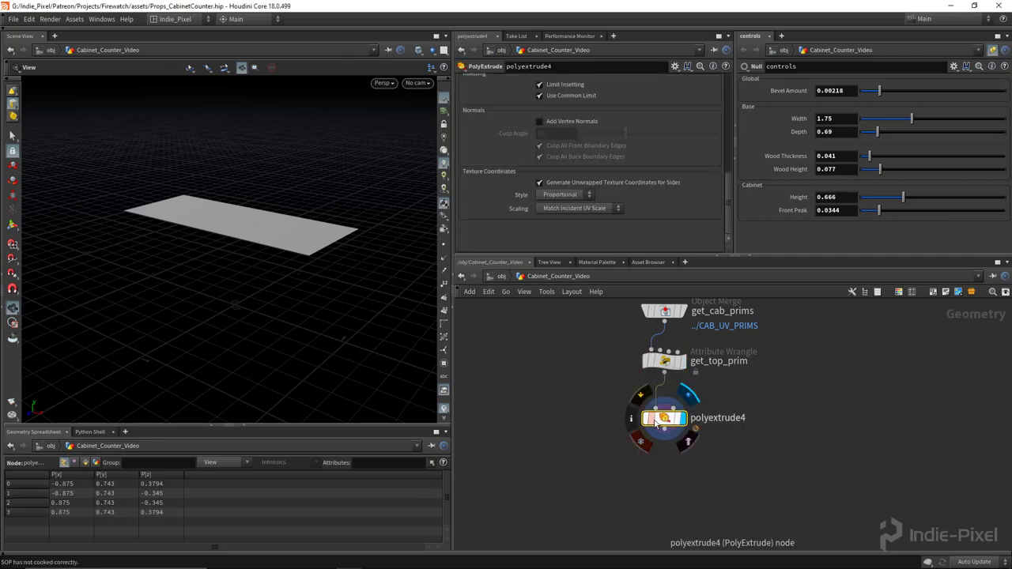
Open the controls node's parameter interface for editing and add a Simple folder after the Cabinet folder.
left_click_drag(793, 256, 793, 272)
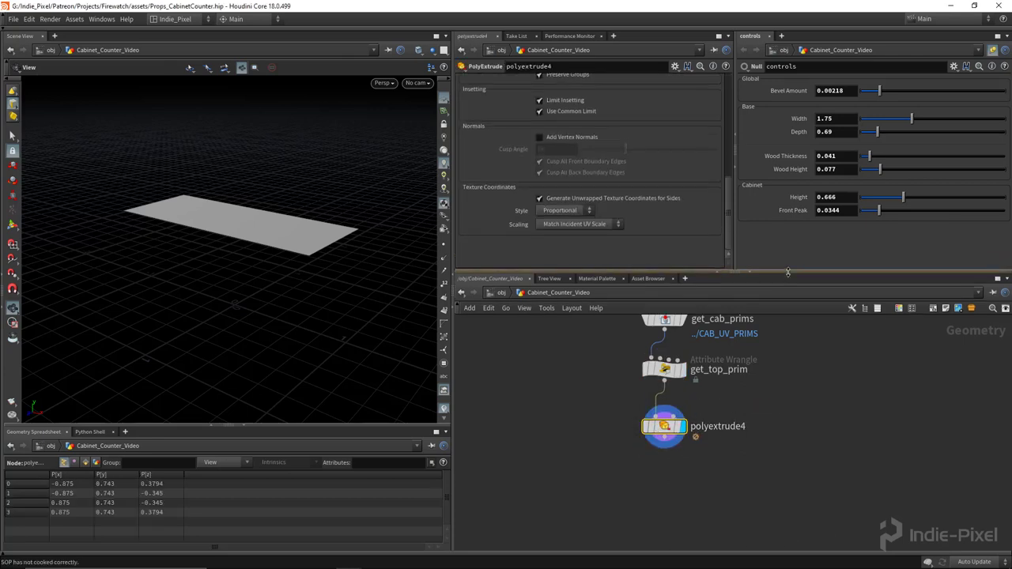
left_click(954, 66)
left_click(862, 79)
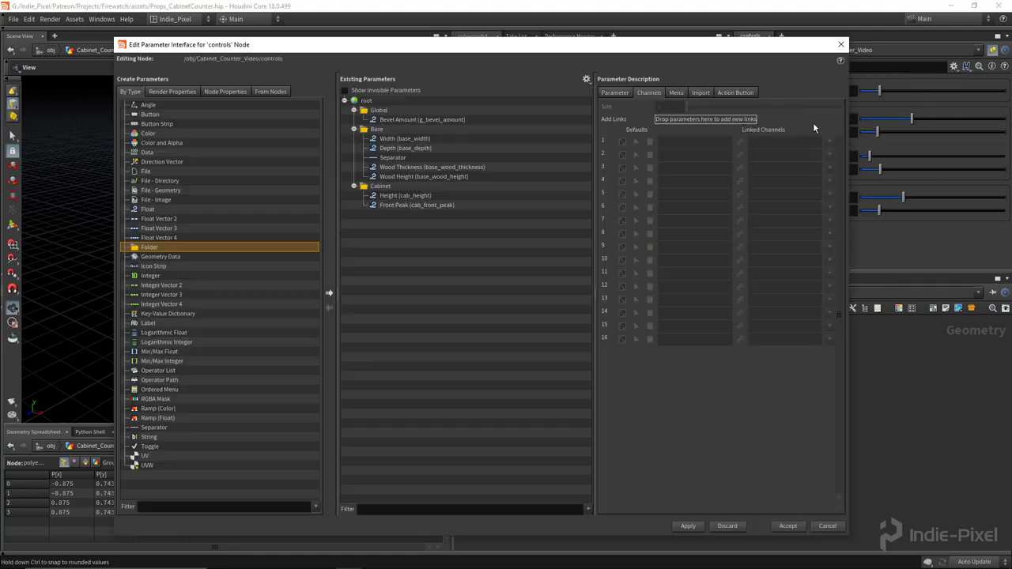
left_click_drag(154, 252, 379, 215)
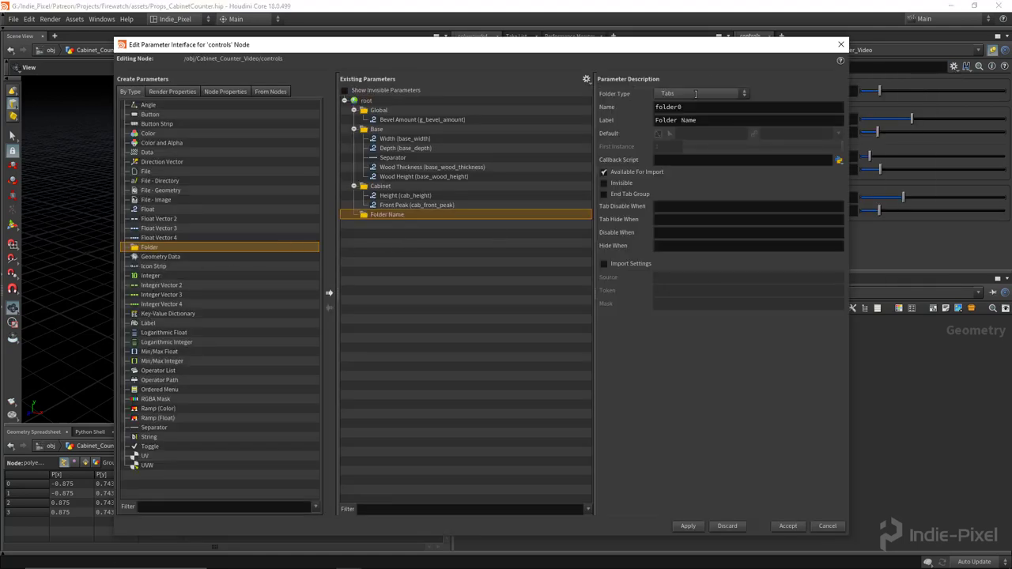
left_click(682, 94)
left_click(668, 98)
Name the new folder counter_folder, label it Counter, and apply the changes.
double_click(699, 107)
type("counter_")
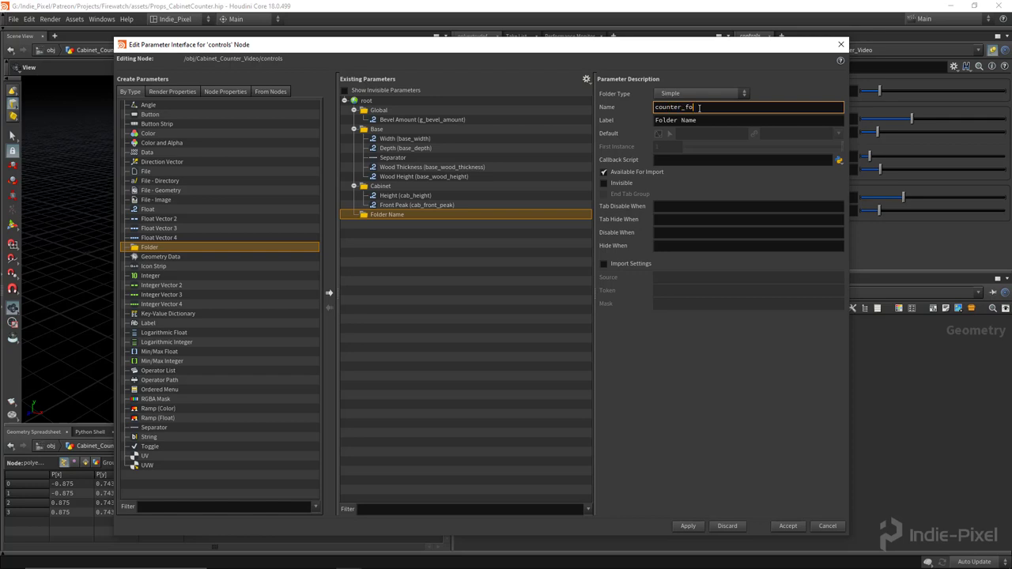
key("Return")
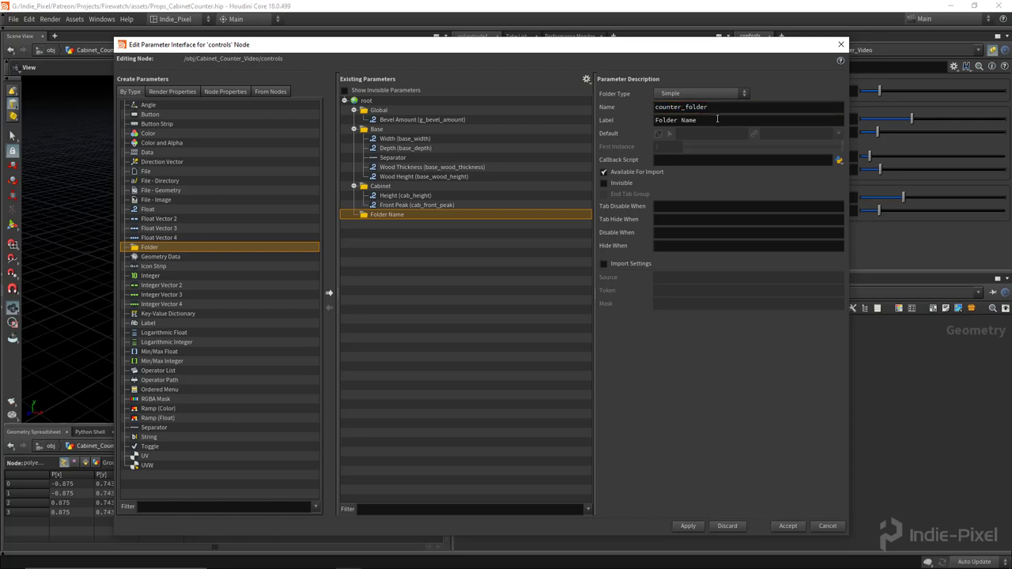
double_click(717, 119)
type("Counter")
key("Return")
left_click(687, 526)
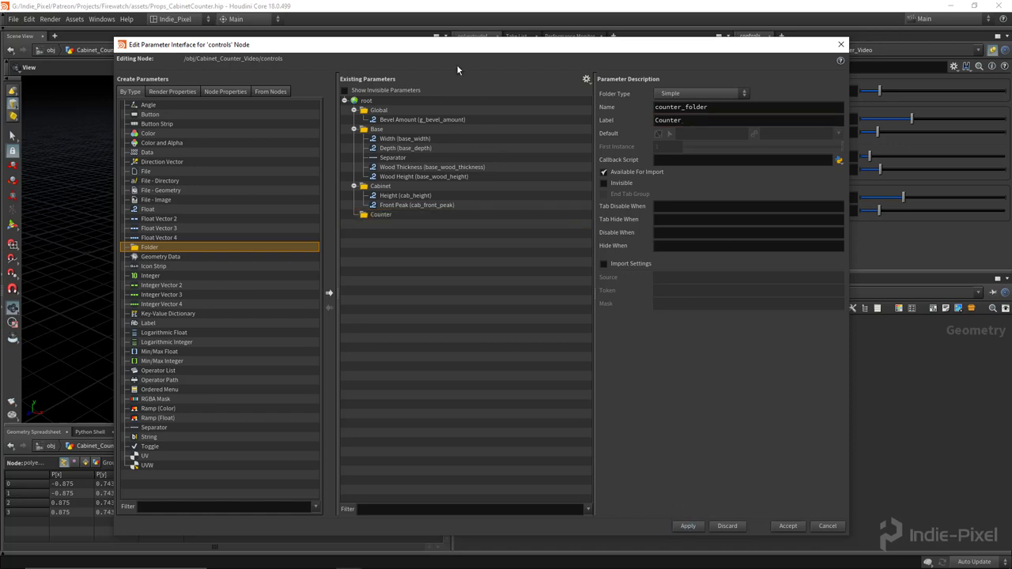
Add two Float parameters inside the Counter folder and check the counter's front edge in the reference image.
left_click_drag(429, 46, 422, 49)
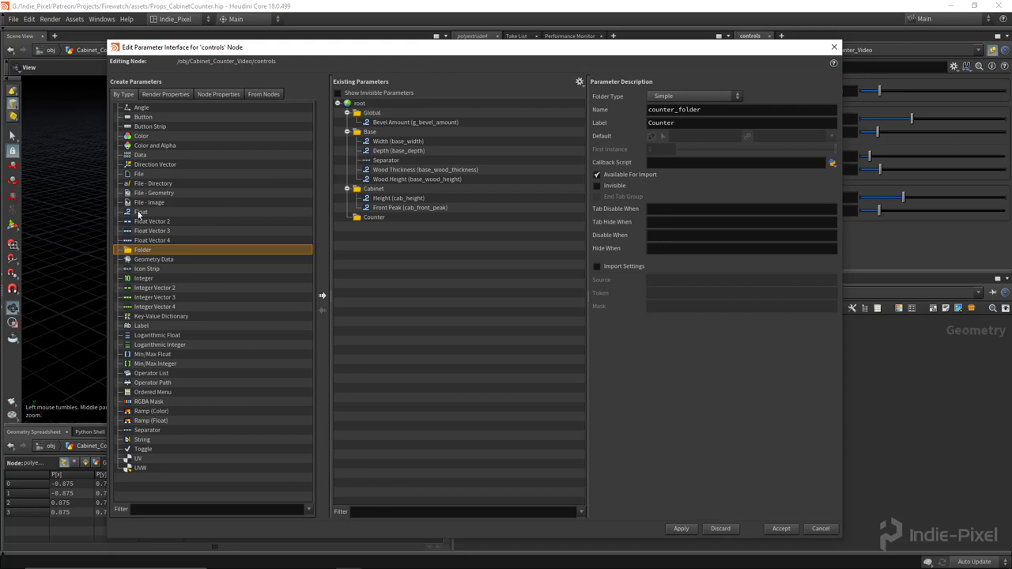
left_click_drag(139, 214, 384, 236)
left_click(375, 559)
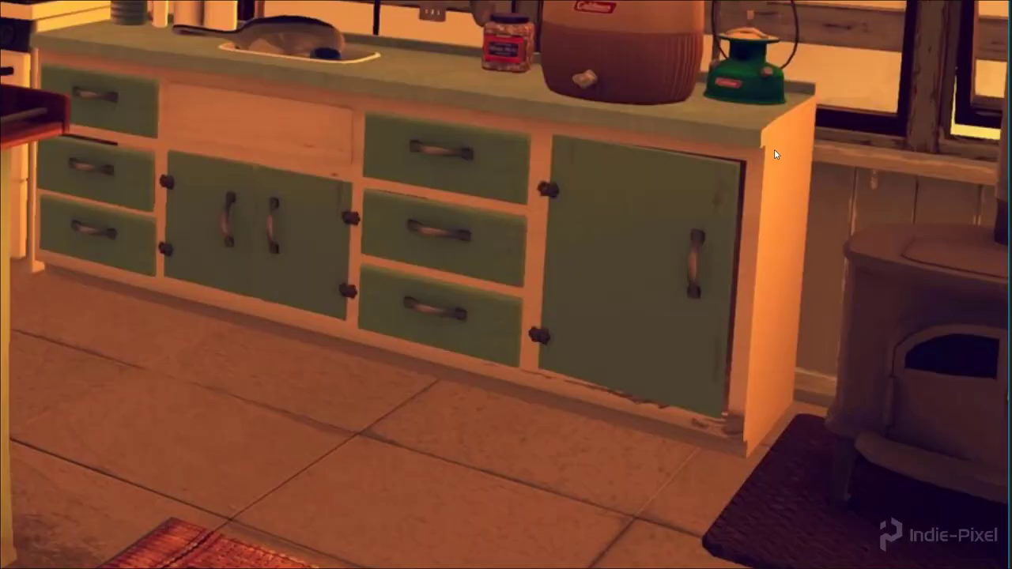
left_click_drag(774, 149, 612, 169)
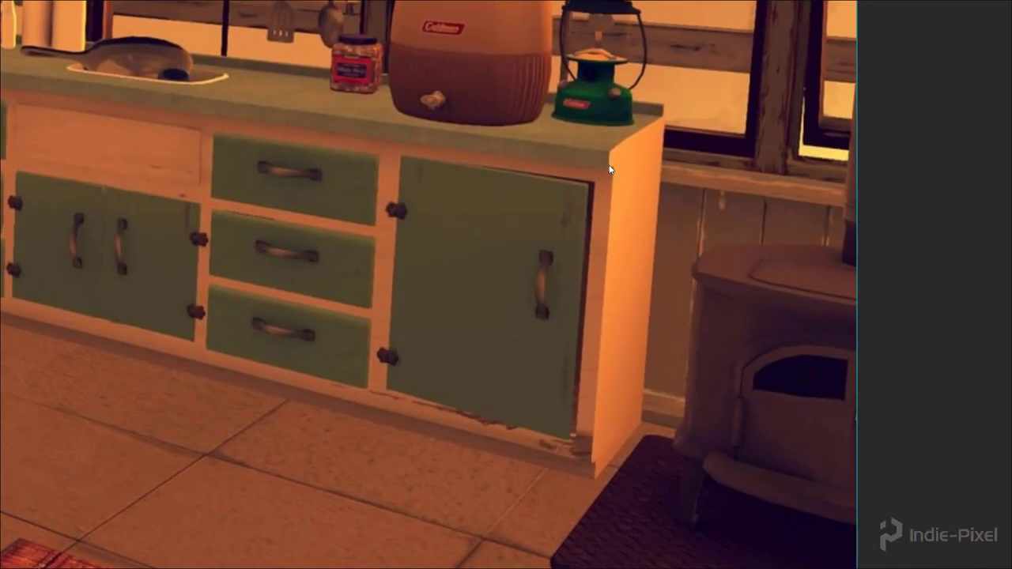
middle_click_drag(525, 263, 532, 259)
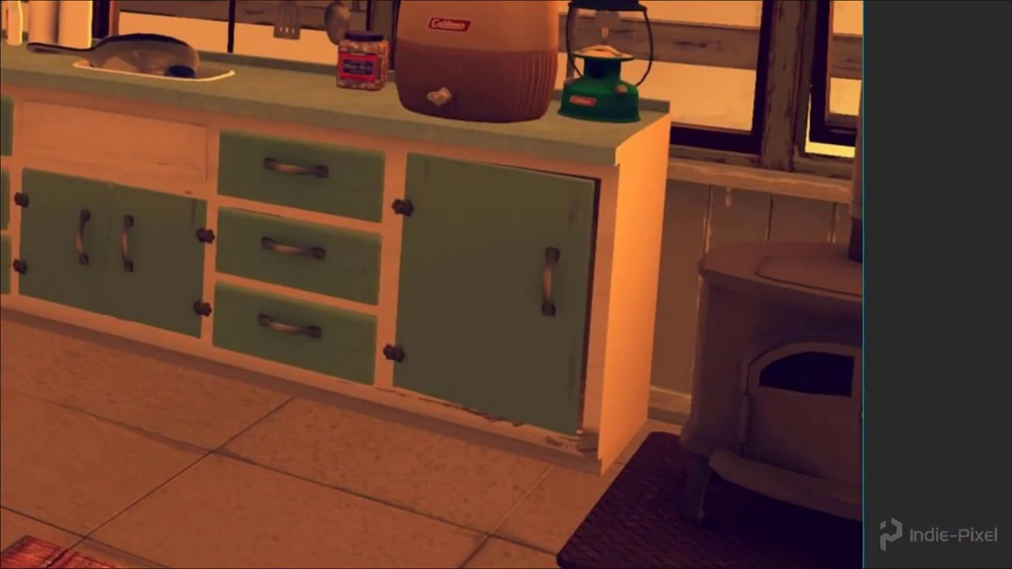
key("alt+Tab")
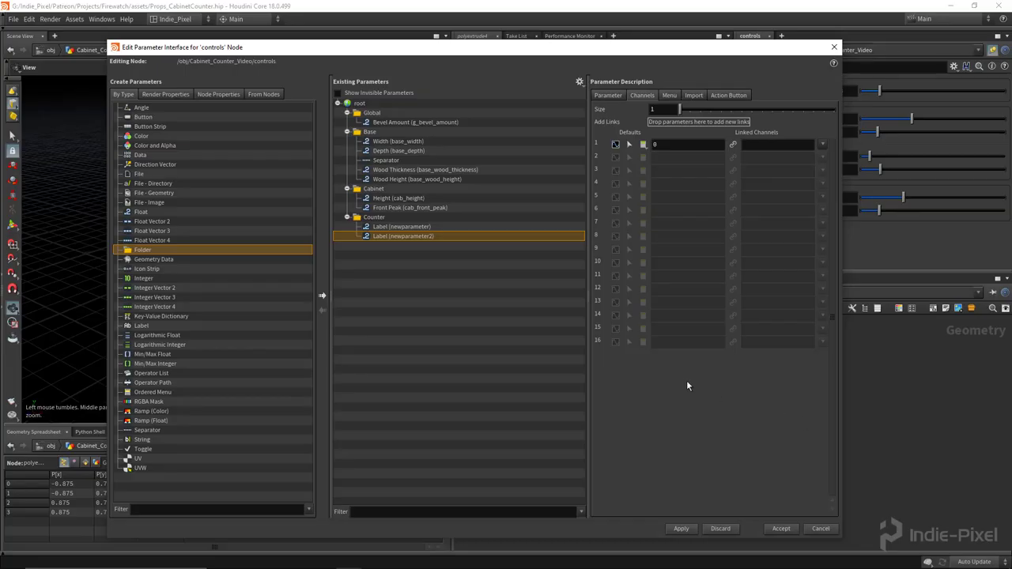
Name the first Counter float cou_front_peak and label it Front Peak.
left_click(415, 227)
left_click(614, 96)
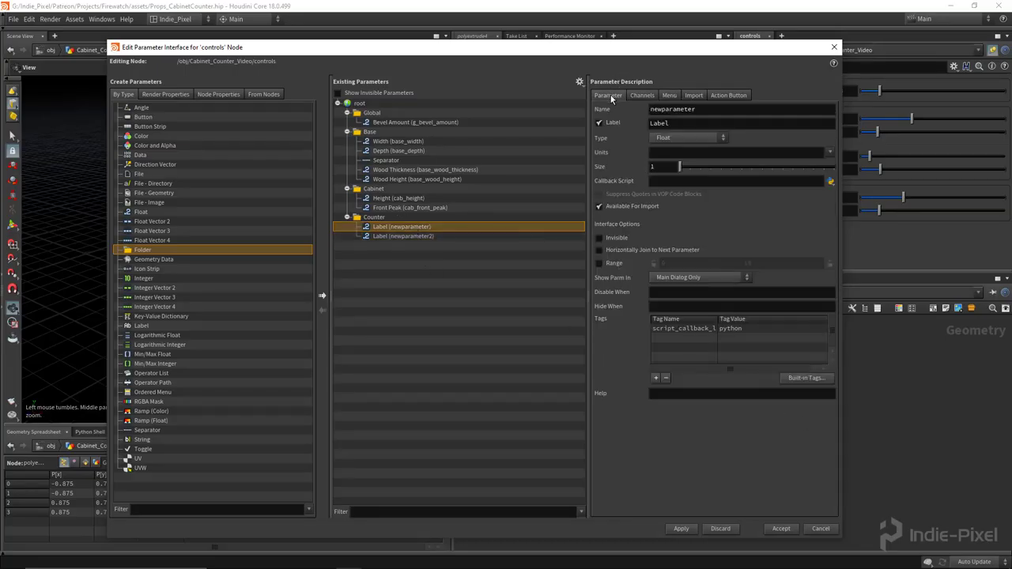
double_click(698, 110)
type("cou_")
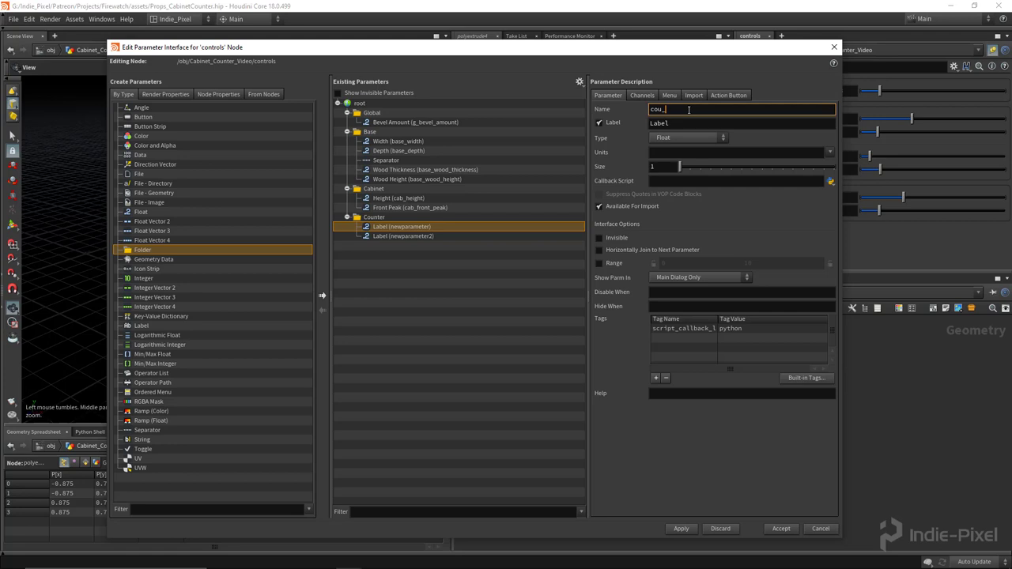
type("front_peak")
key("Return")
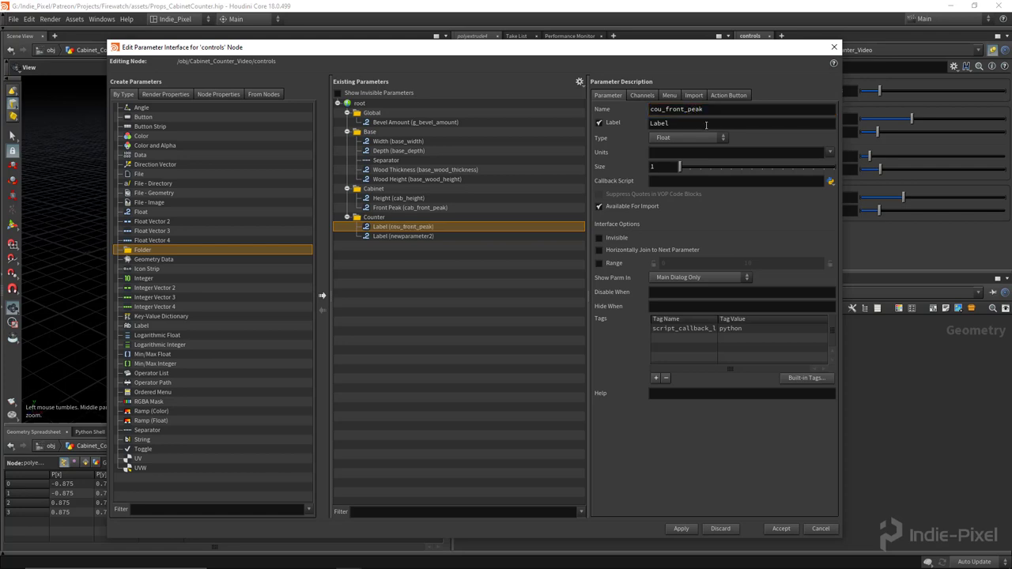
double_click(706, 124)
type("Front Peak")
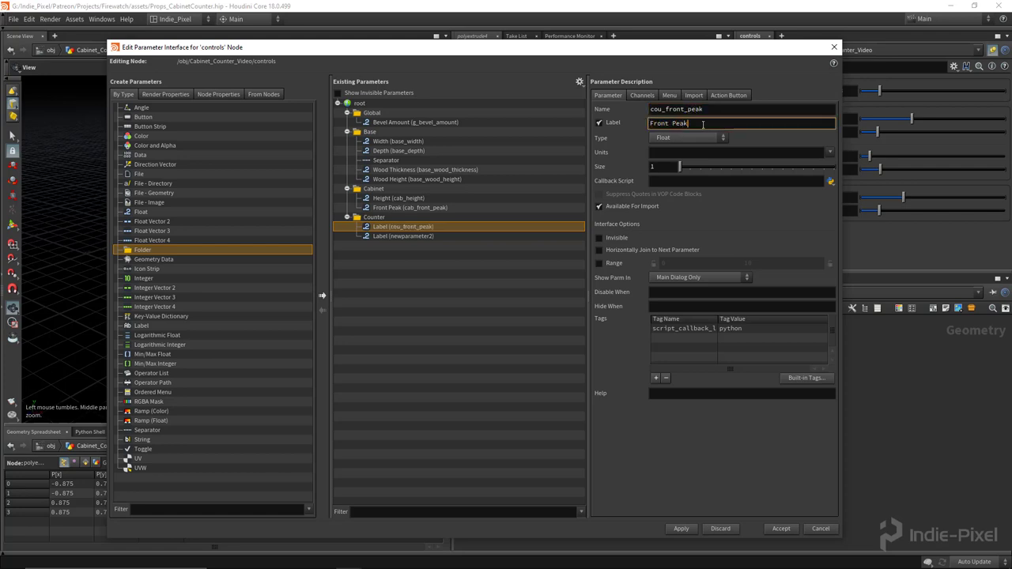
key("Return")
Enable a range of 0.01 to 0.1 on the counter's Front Peak parameter and lock its upper limit.
left_click(599, 263)
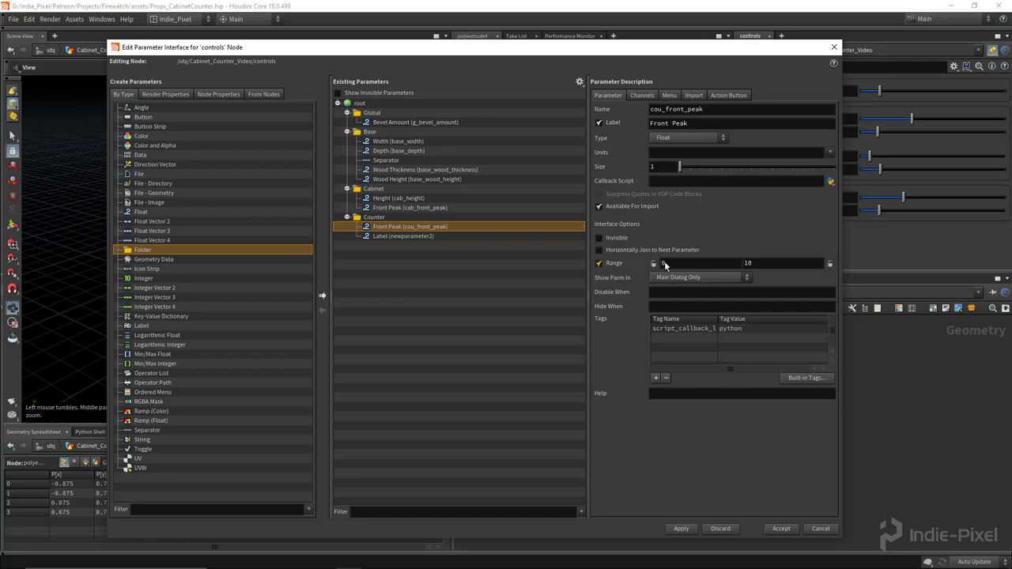
type("01")
key("Tab")
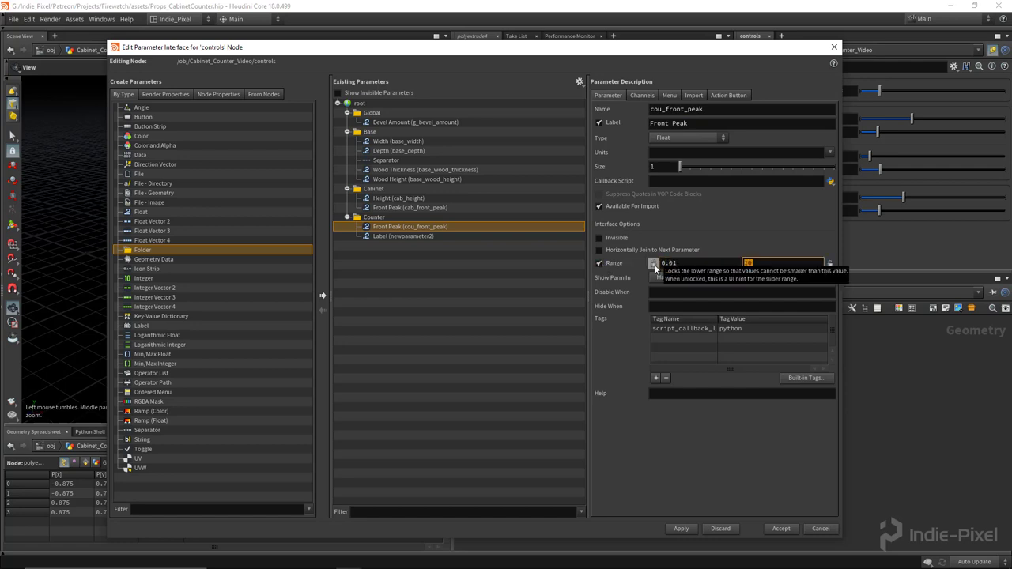
type(".1")
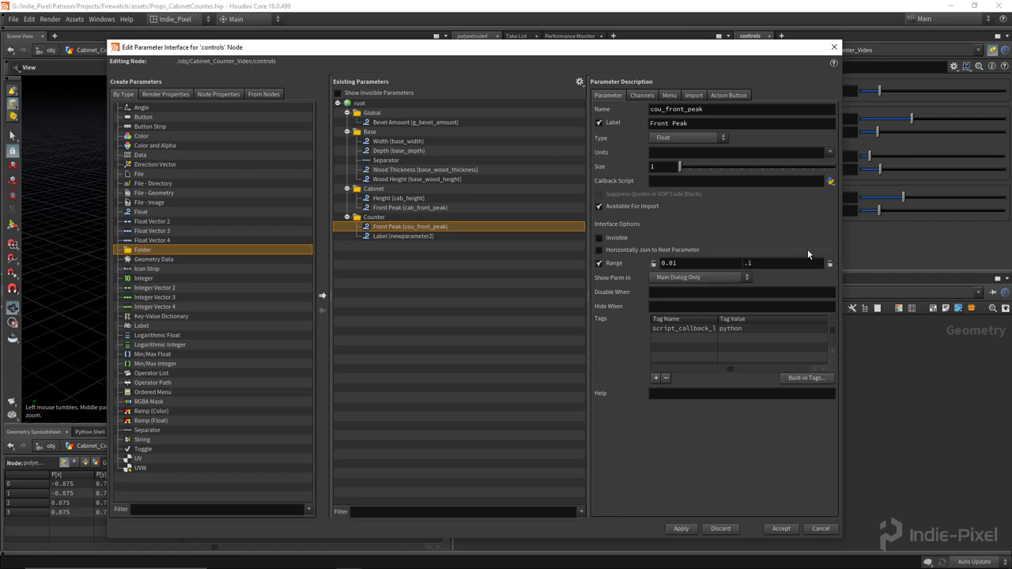
left_click(831, 264)
Set the counter Front Peak default to 0.05 and apply the changes.
left_click(639, 97)
left_click(684, 143)
type(".05")
key("Return")
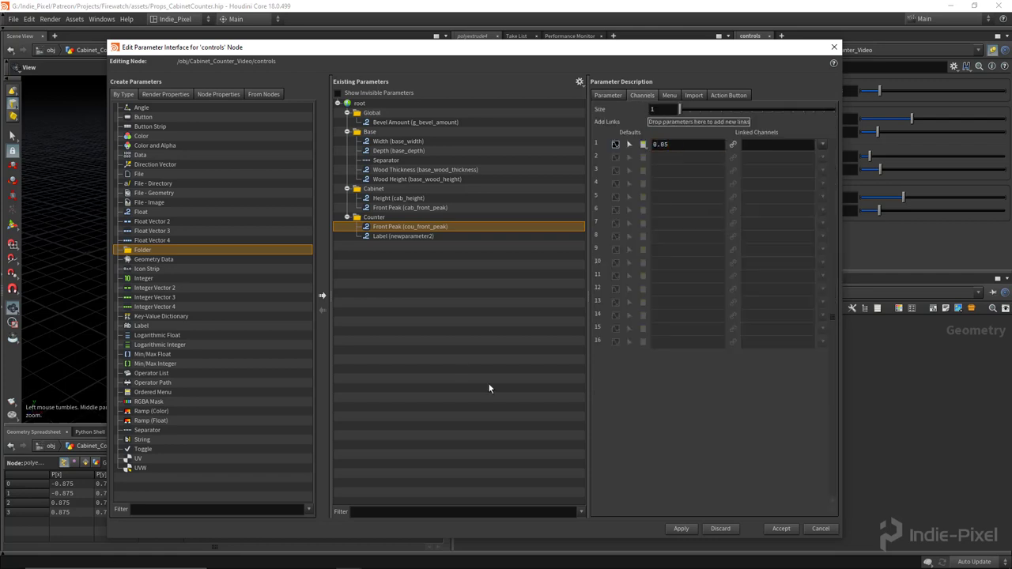
left_click(685, 528)
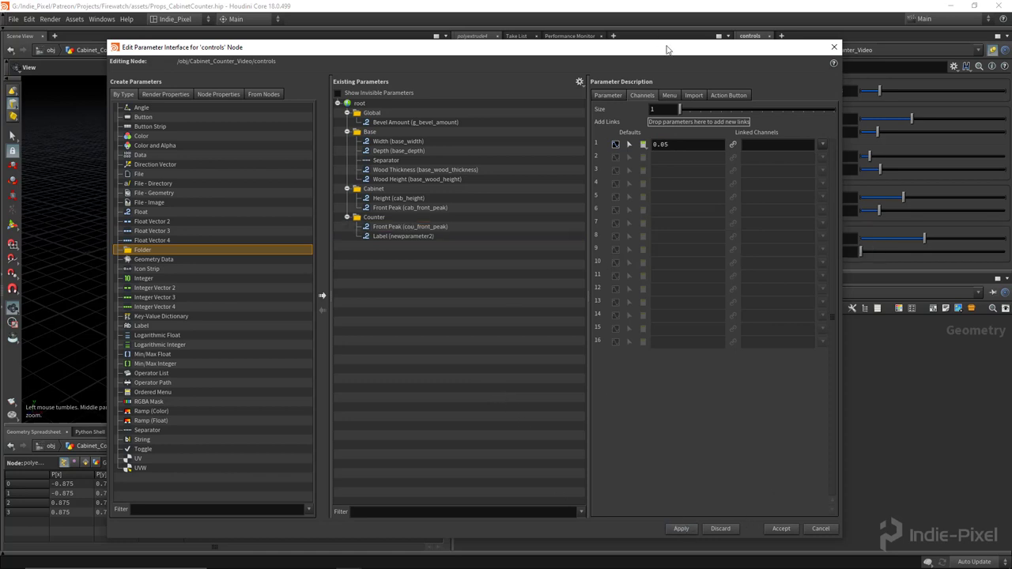
Name the second Counter float cou_height and label it Height.
left_click_drag(669, 47, 659, 49)
left_click(402, 238)
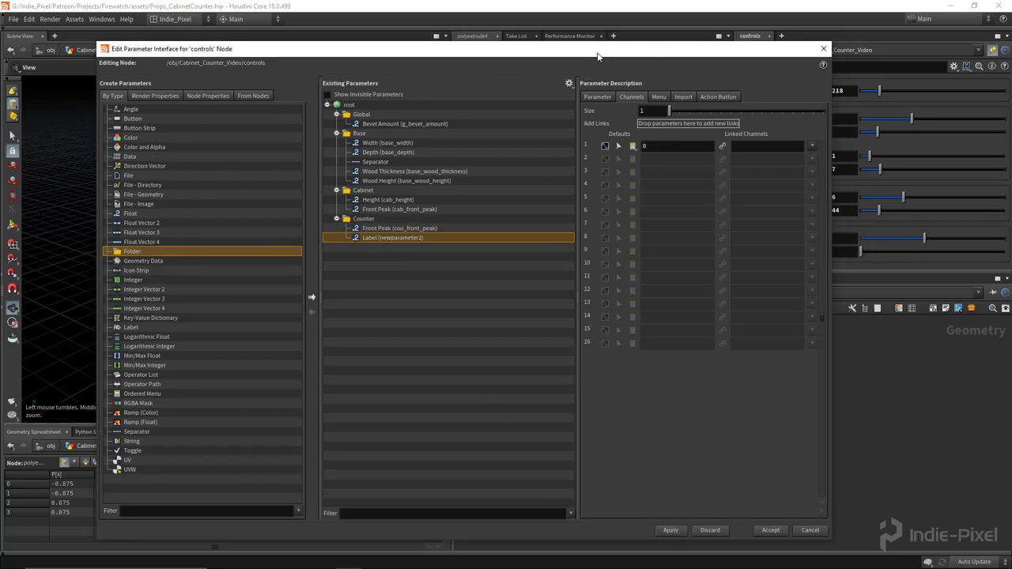
left_click(599, 97)
double_click(657, 110)
type("cou_height")
key("Tab")
type("Height")
key("Return")
Enable a range of 0.01 to 0.1 on the counter's Height parameter with both limits locked.
left_click(603, 269)
left_click(685, 264)
type(".01")
key("Tab")
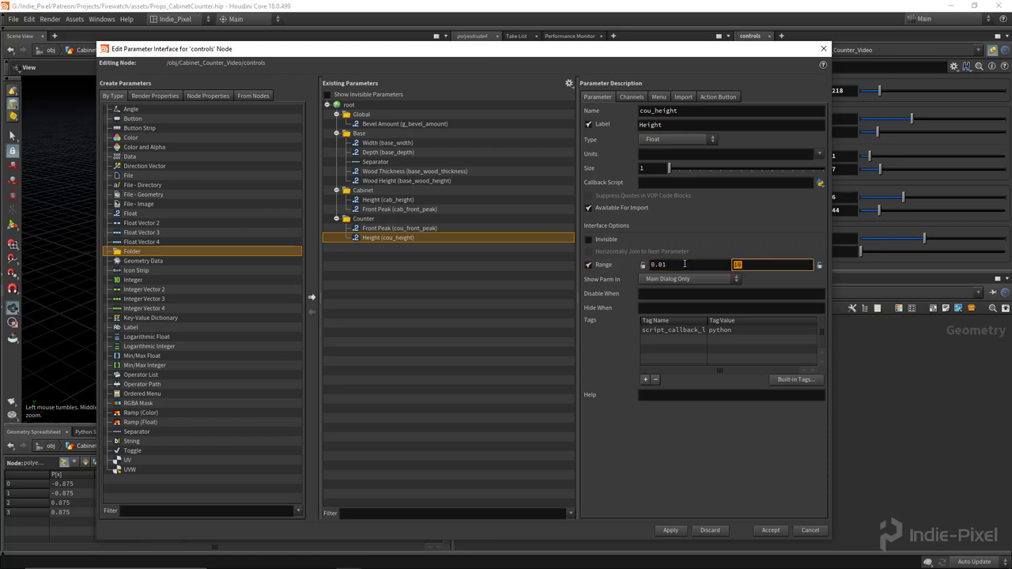
type(".")
key("Return")
left_click(644, 265)
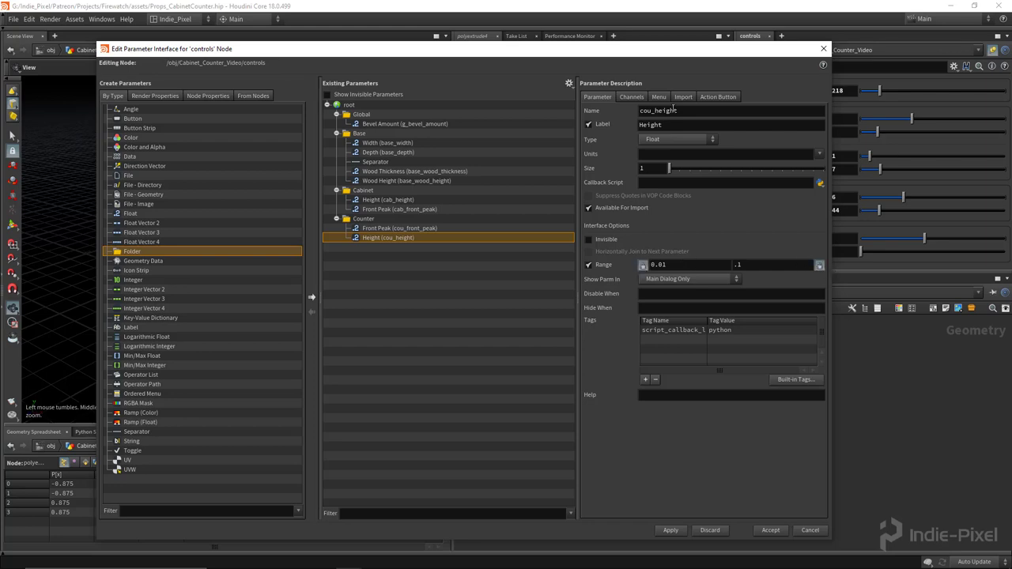
Set the counter Height default to 0.05, then apply and accept the parameter interface changes.
left_click(632, 96)
left_click(664, 147)
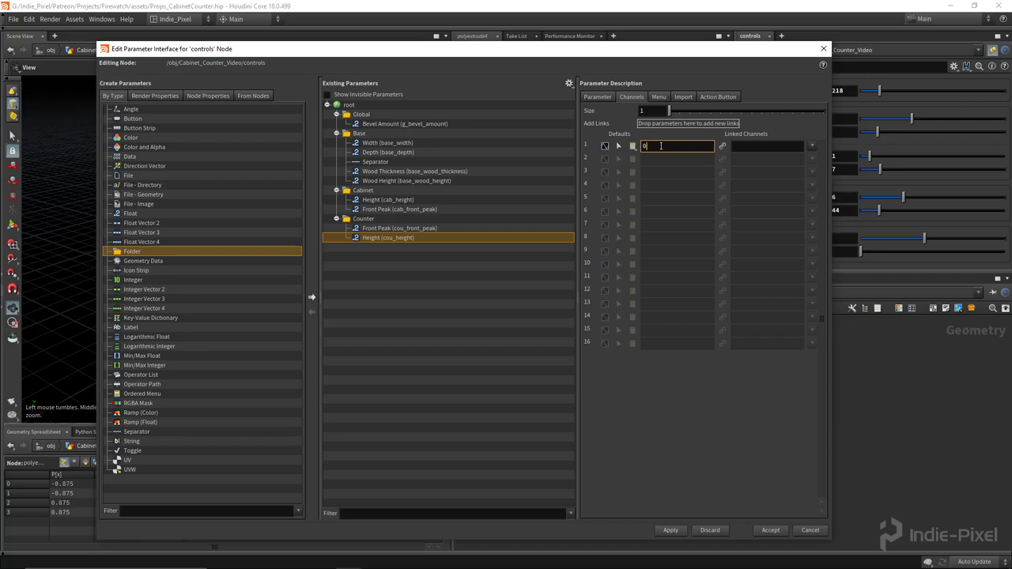
type("0.1")
key("Return")
left_click(654, 144)
type("0.05")
key("Return")
left_click(672, 531)
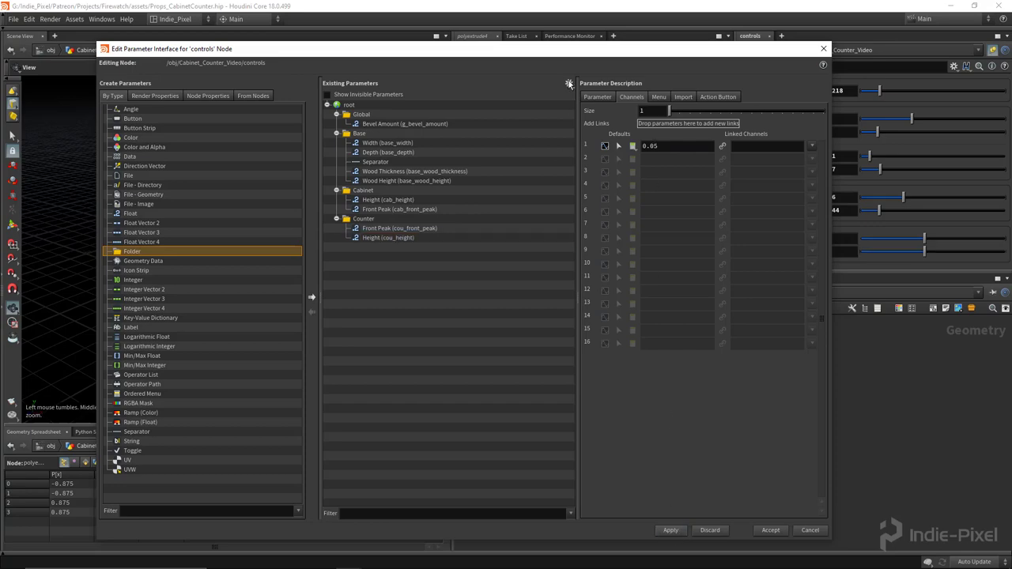
left_click_drag(584, 52, 575, 52)
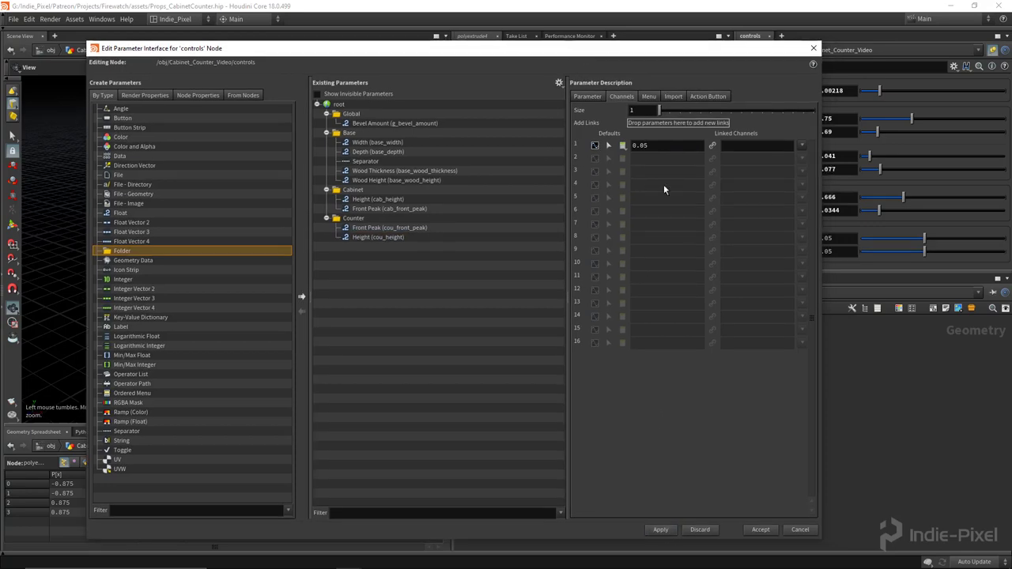
left_click(759, 530)
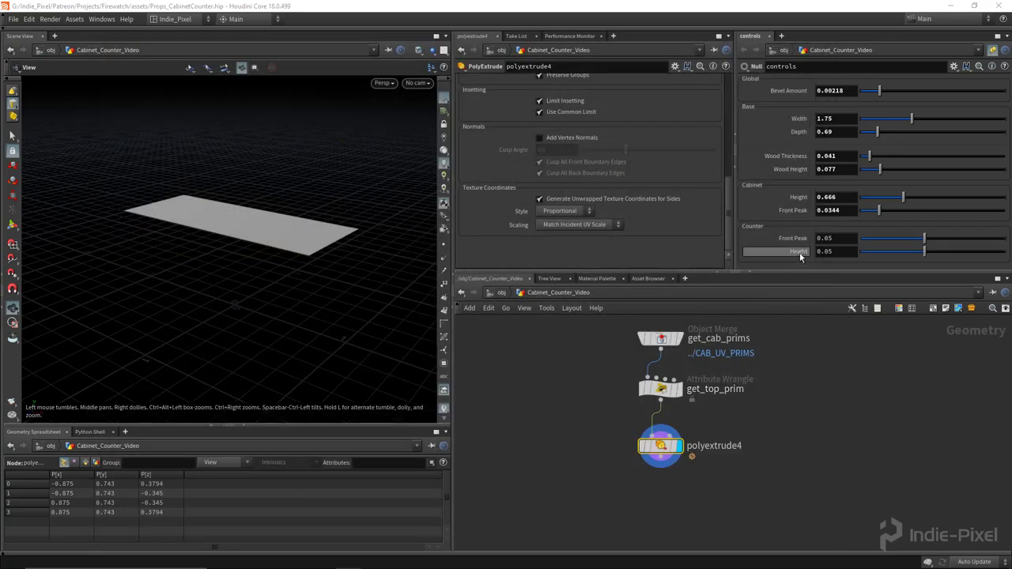
Link polyextrude4's Distance to the counter's Height control with the relative reference ch("../controls/cou_height").
right_click(800, 252)
left_click(825, 318)
scroll(635, 164, "up", 3)
scroll(635, 164, "up", 5)
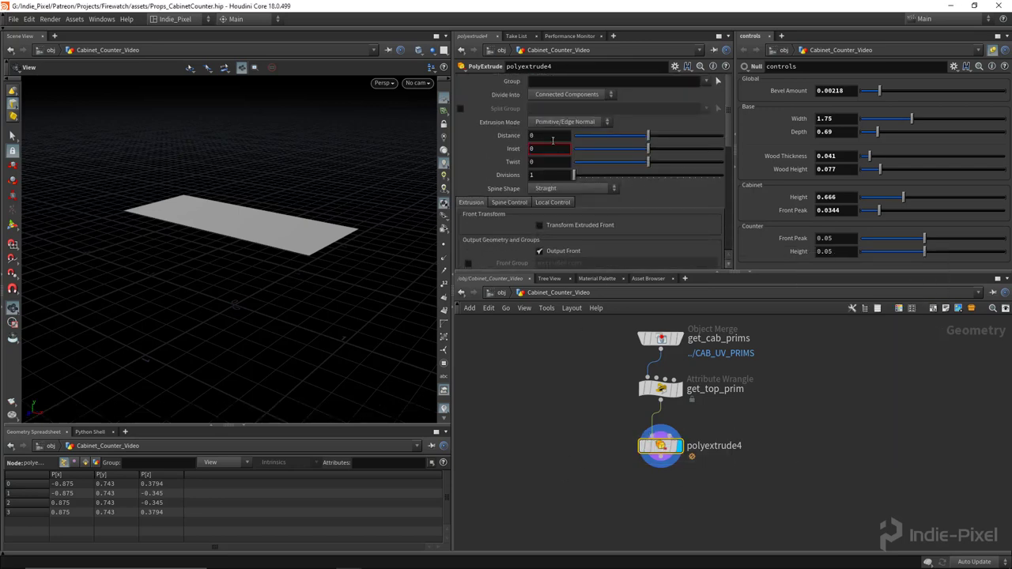
right_click(546, 137)
left_click(595, 227)
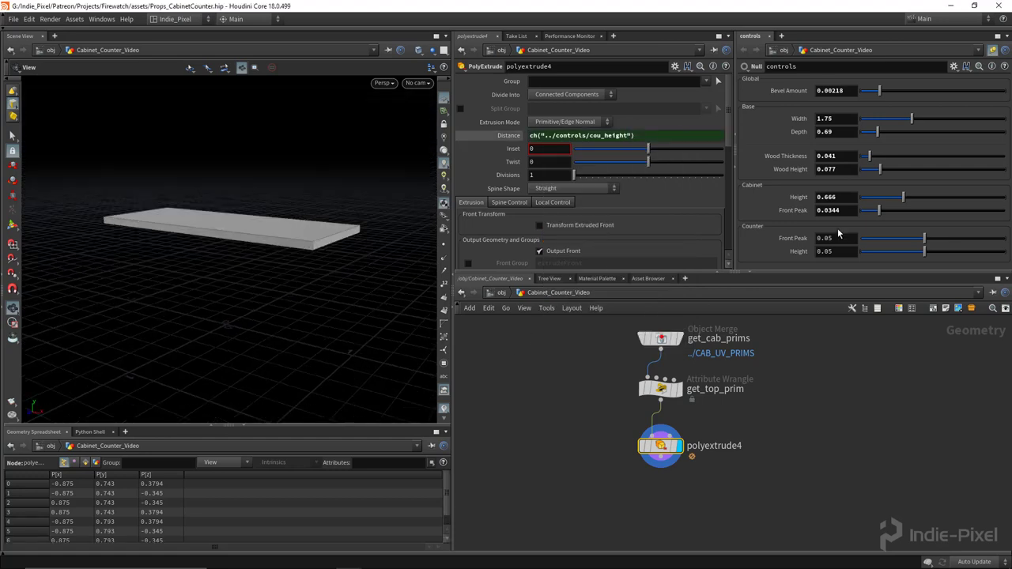
Enable the back face output on polyextrude4 to close the counter's open underside.
left_click_drag(296, 276, 304, 204)
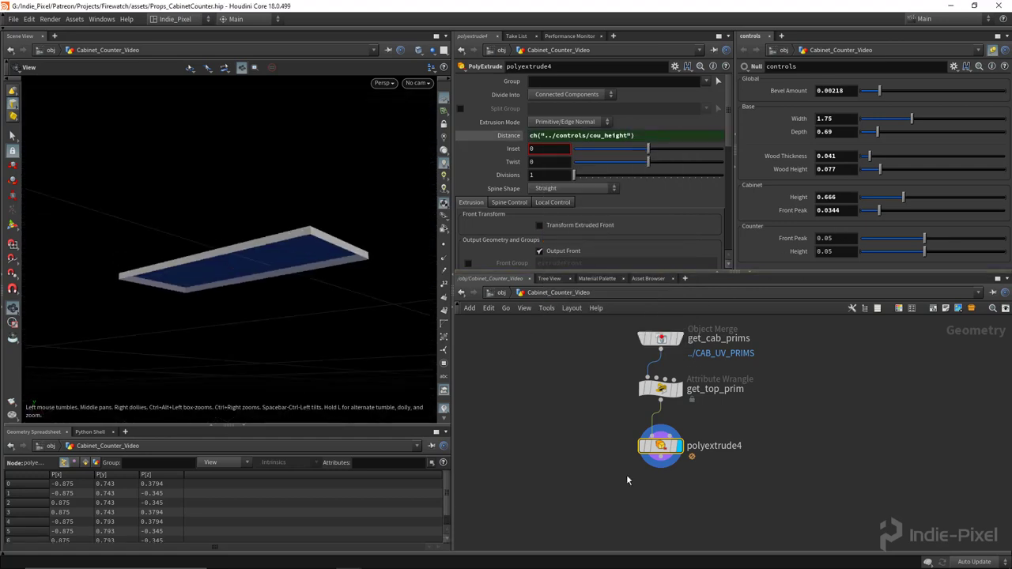
scroll(576, 204, "down", 3)
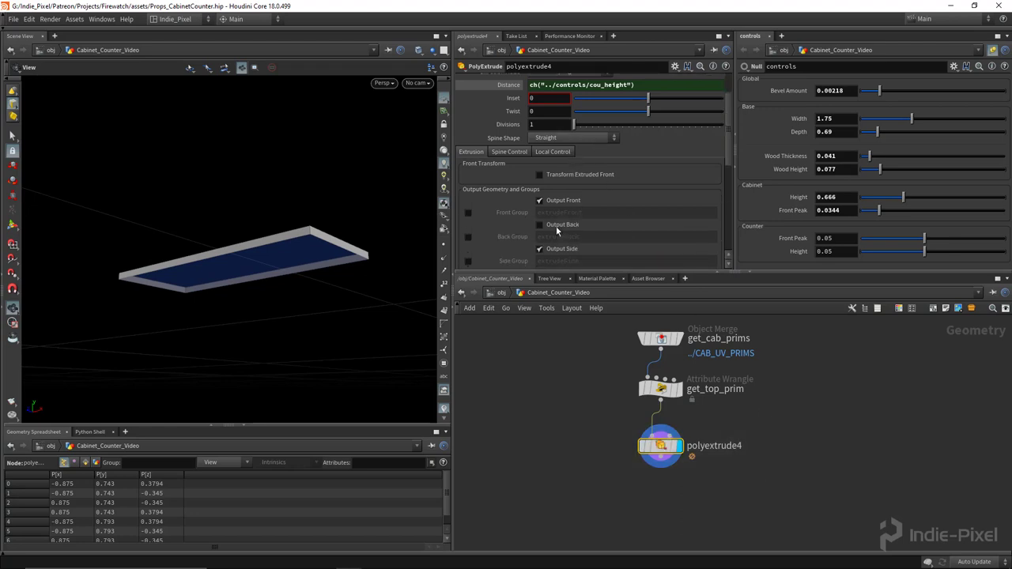
left_click(557, 228)
left_click_drag(264, 254, 272, 259)
Add an Attribute Wrangle below polyextrude4 and wire polyextrude4's output into its first input.
middle_click_drag(661, 483, 647, 430)
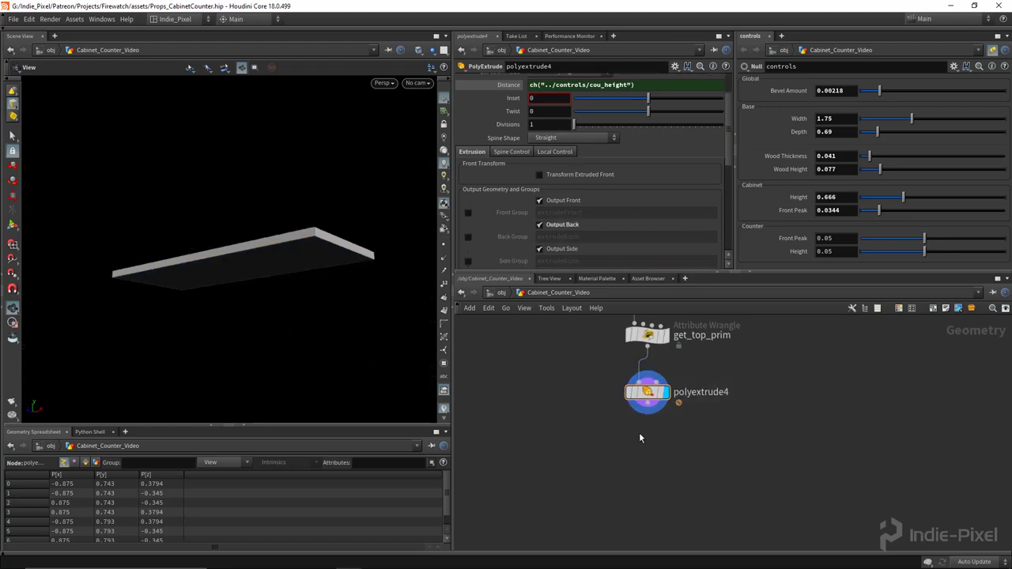
key("Tab")
type("wran")
key("Return")
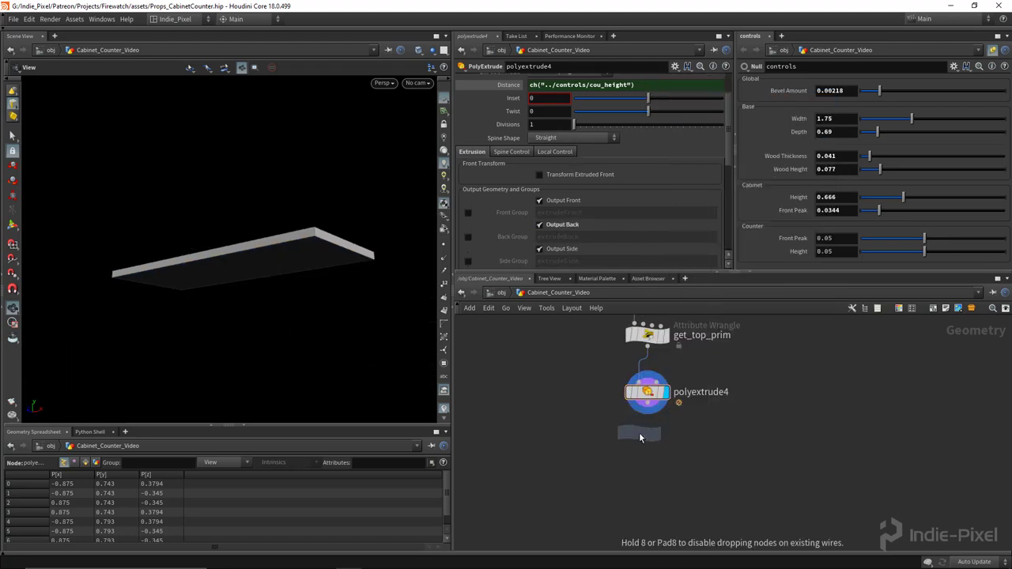
left_click(647, 453)
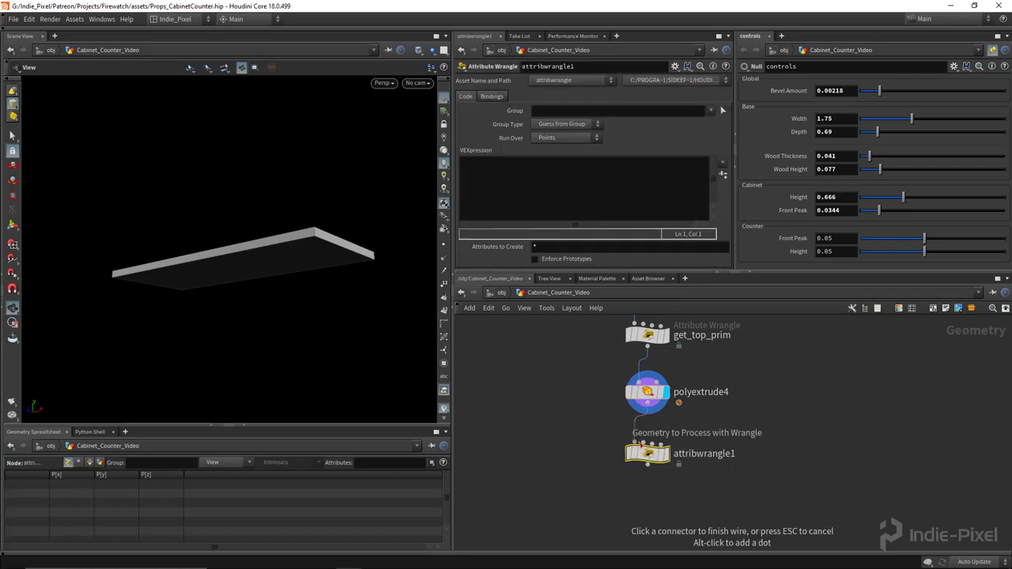
left_click(656, 451)
left_click(727, 456)
left_click(688, 429)
key("y")
Rename the new wrangle front_grp and make it the displayed node.
double_click(693, 453)
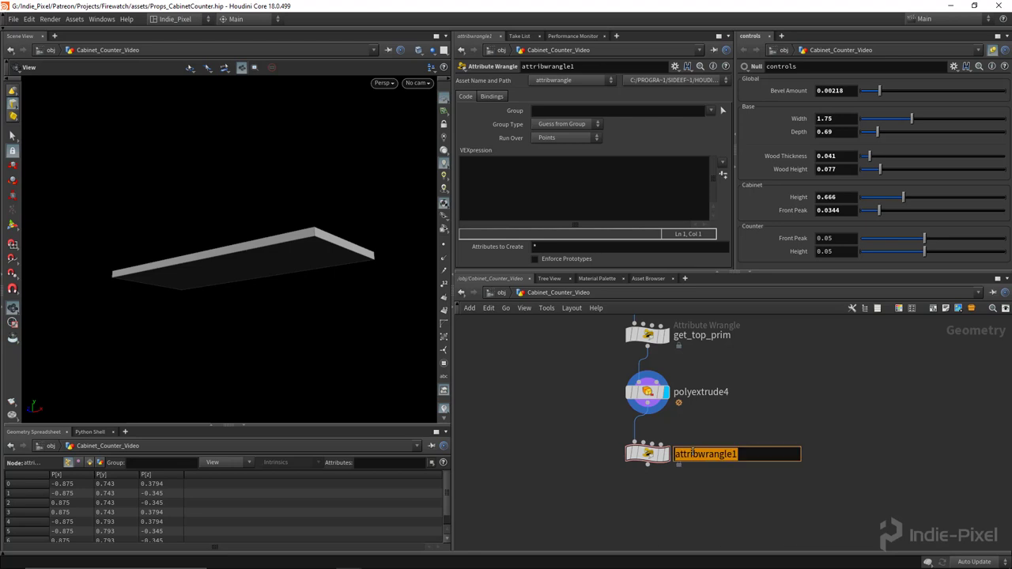
type("fron")
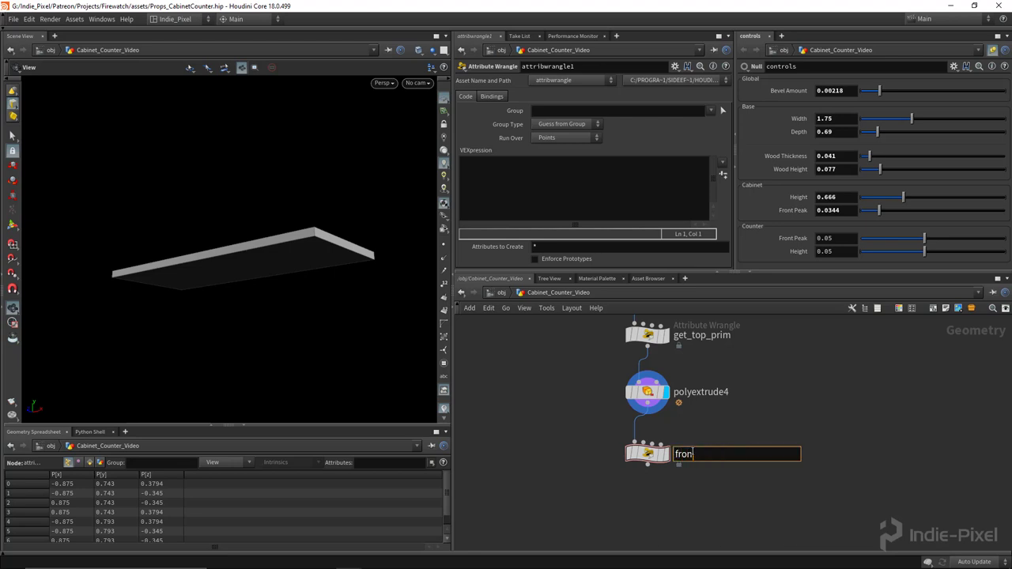
type("t_grp")
key("Return")
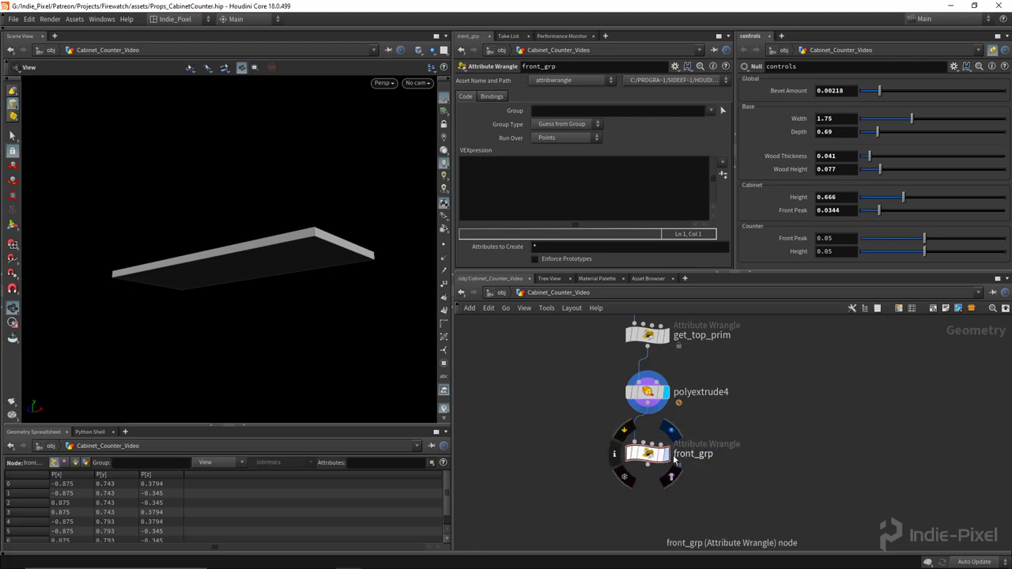
left_click(667, 454)
Copy the prim_nrm declaration from get_top_prim's VEXpression into front_grp's VEXpression.
left_click(588, 195)
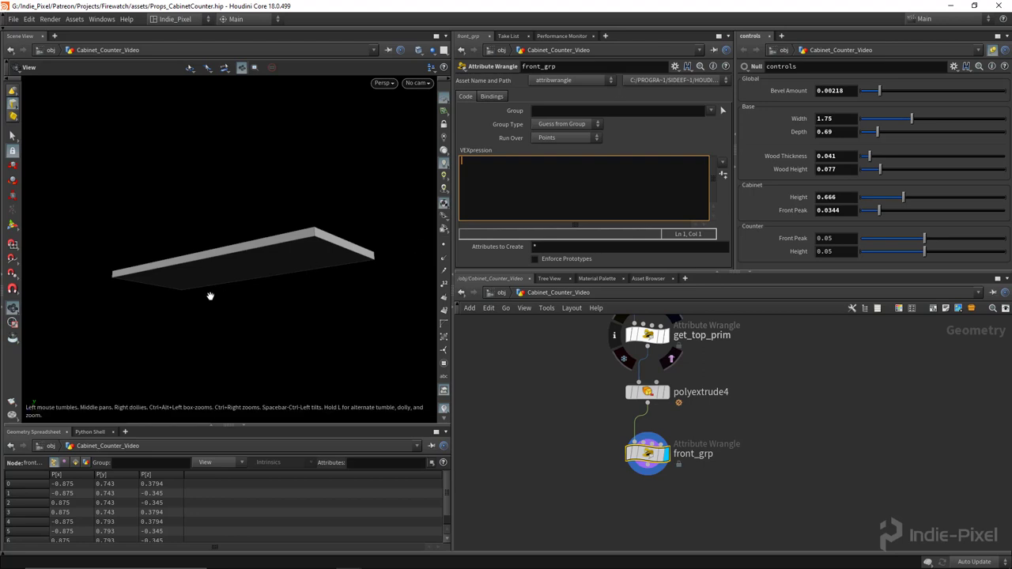
left_click_drag(197, 264, 192, 264)
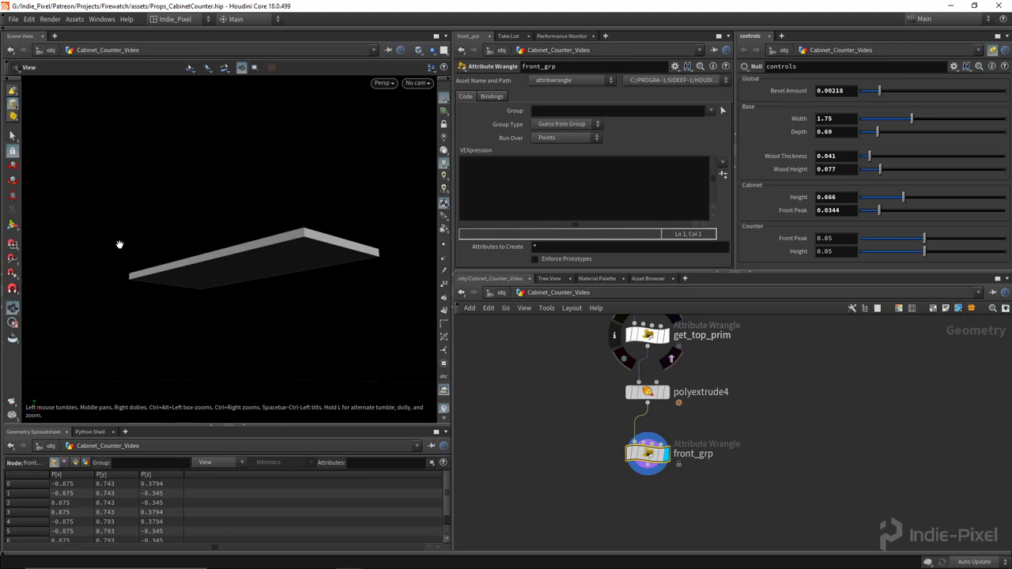
left_click(487, 175)
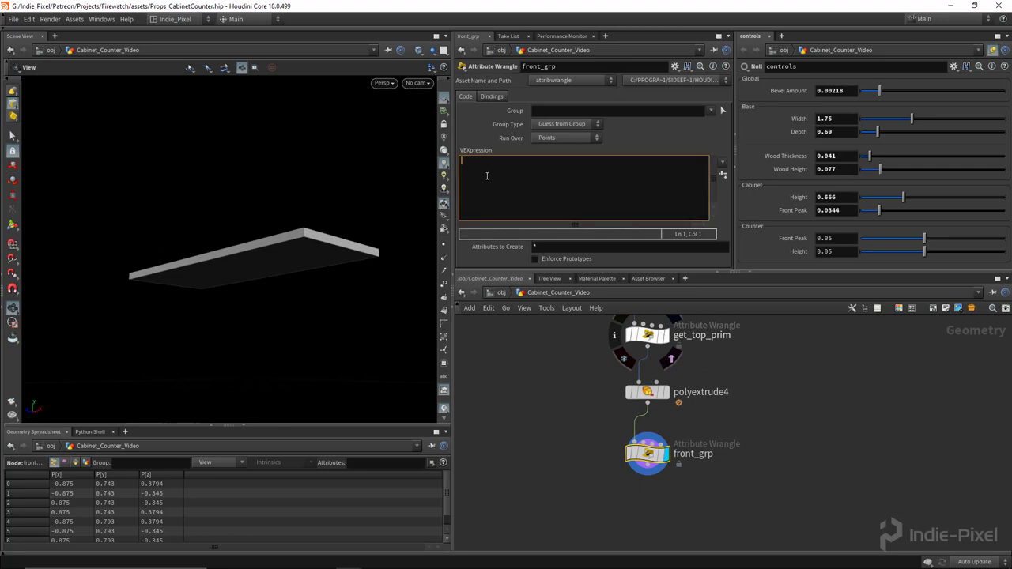
type("vector")
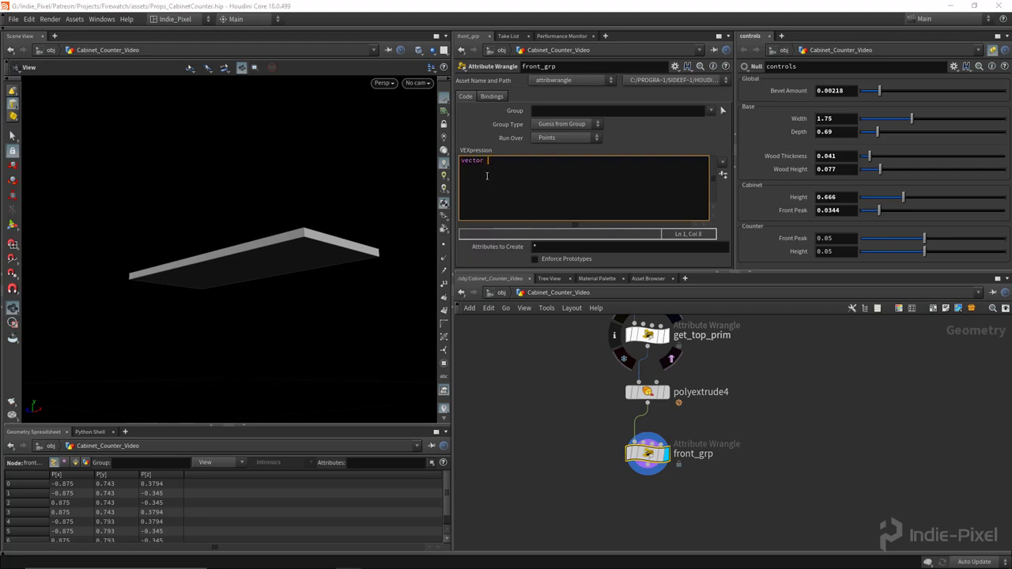
middle_click_drag(744, 350, 738, 381)
left_click(643, 367)
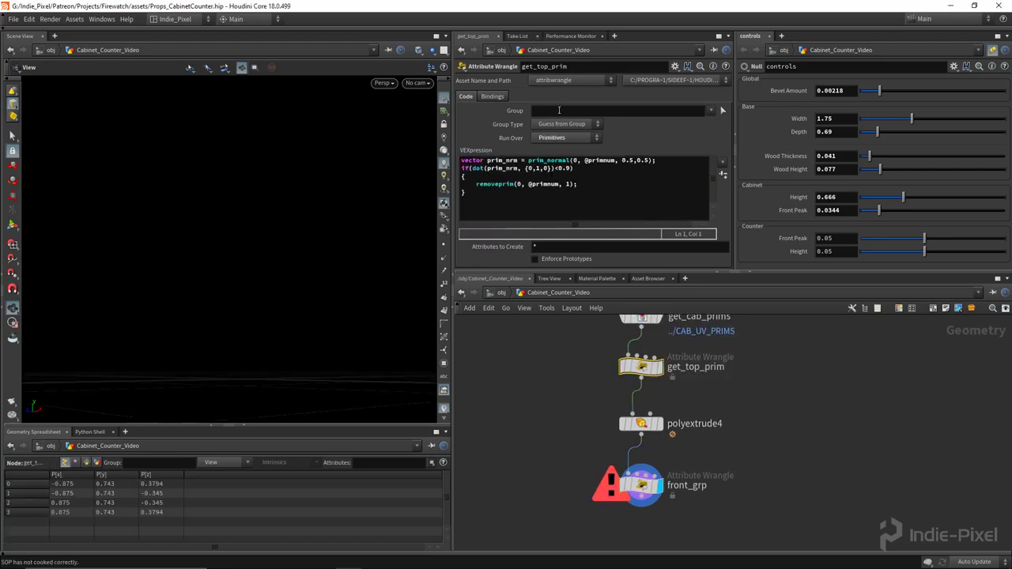
left_click_drag(659, 161, 461, 160)
key("ctrl+c")
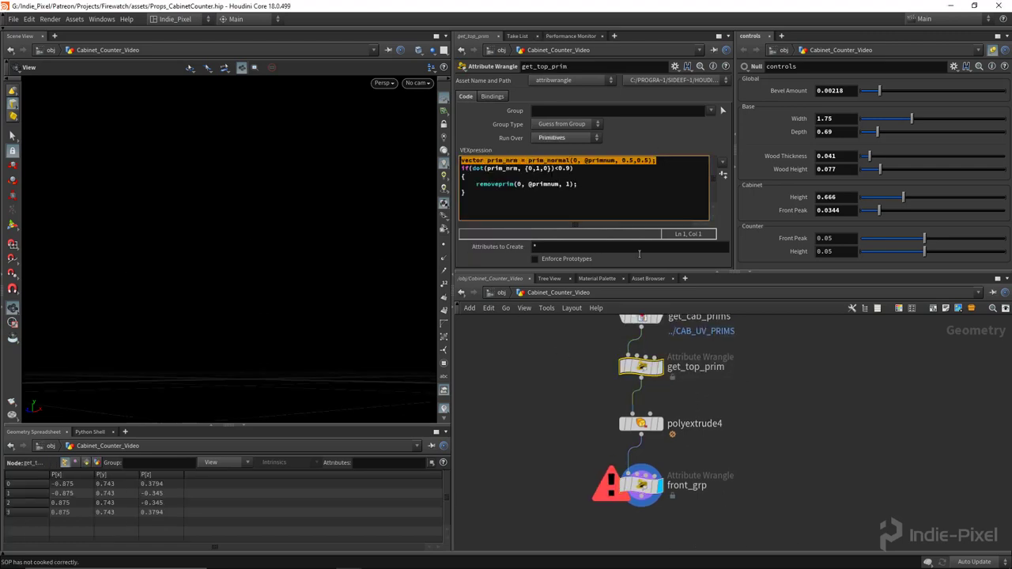
left_click(709, 485)
left_click(548, 163)
key("ctrl+v")
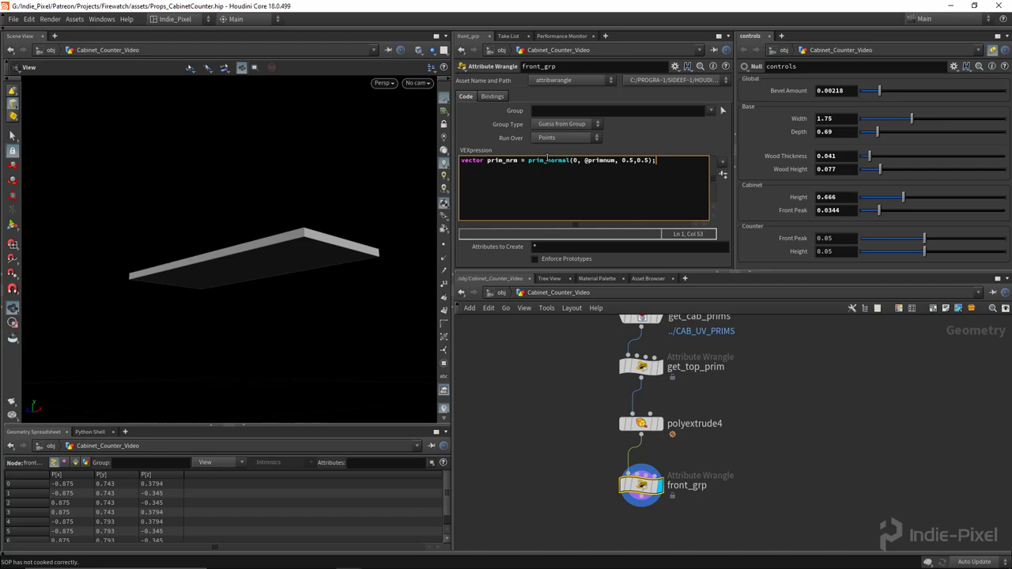
Add an if block below the declaration that compares prim_nrm with {0,0,1} and requires a result above 0.9.
key("Return")
type("if(do")
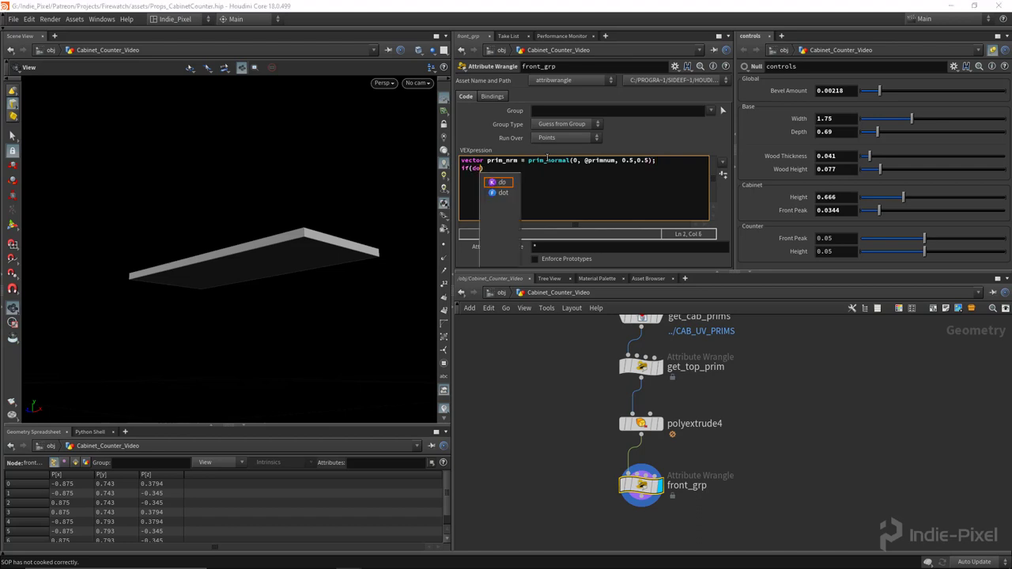
type("()prim_n")
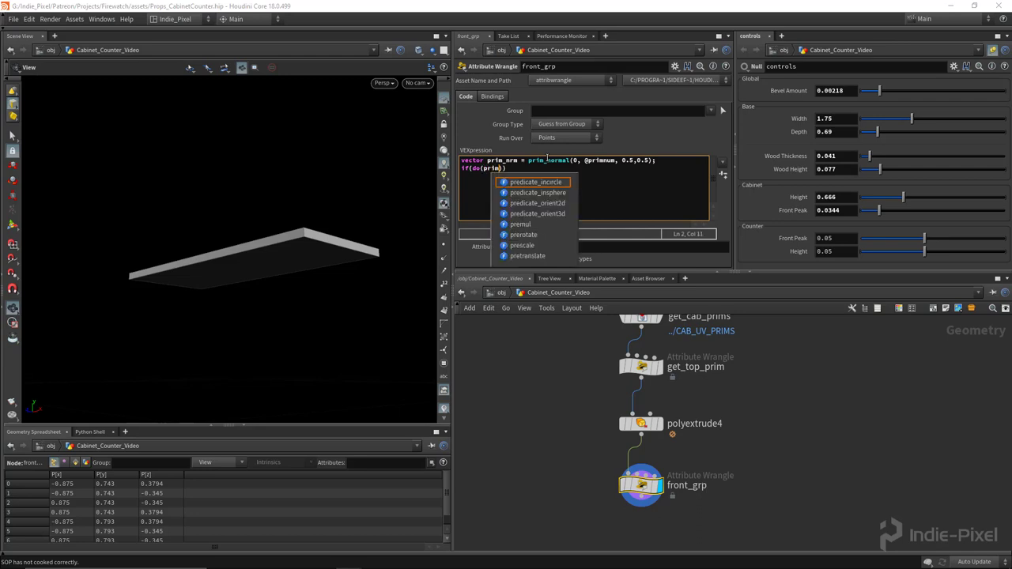
type("rm, {}")
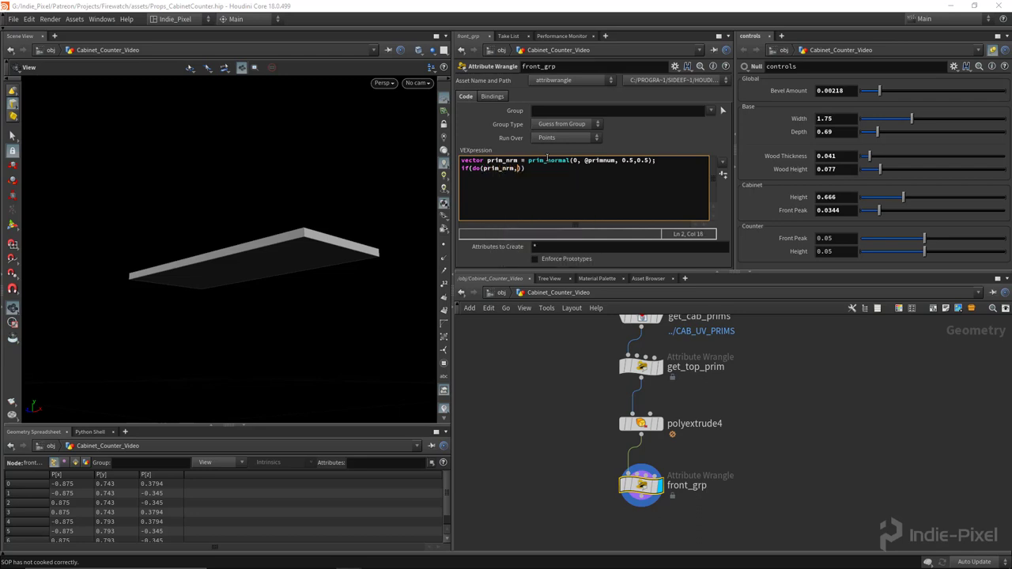
type("0,0,1")
type(")>0.9")
key("Return")
type("{")
key("Return")
Begin a setprimgroup call inside the if block with geometry 0, group name "front" and the primitive number.
type("setprim")
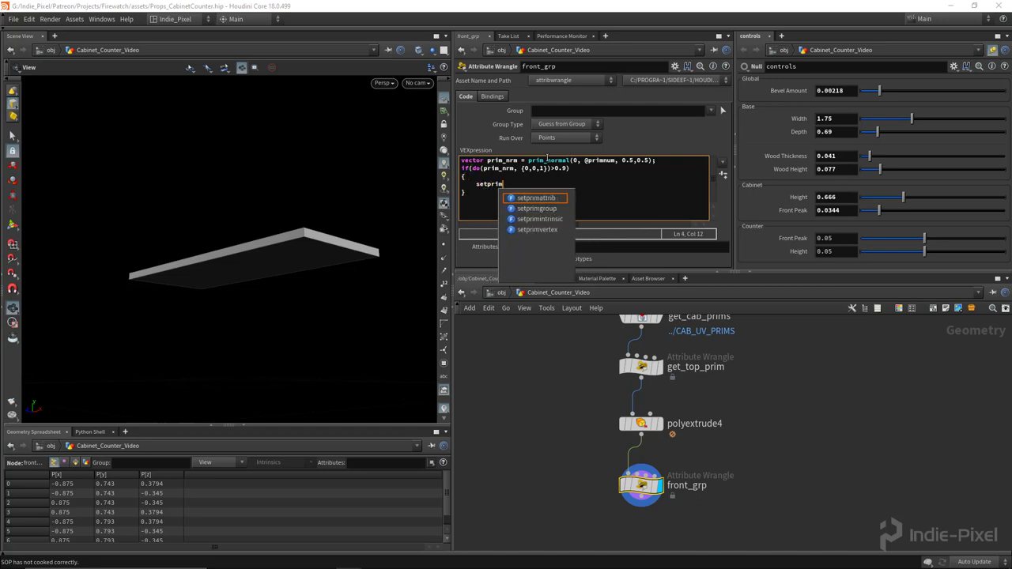
key("Down")
key("Return")
type("(0,")
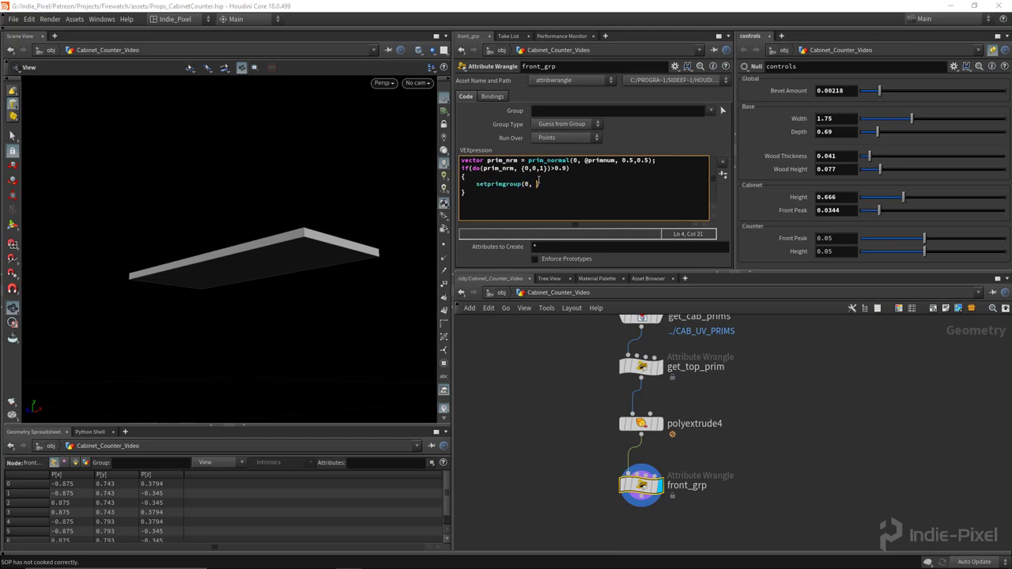
type("front\", @primnum")
type(", ")
type("@prmin")
type("um,")
Show primitive numbers in the viewport and check them on polyextrude4's geometry before displaying front_grp again.
left_click(443, 311)
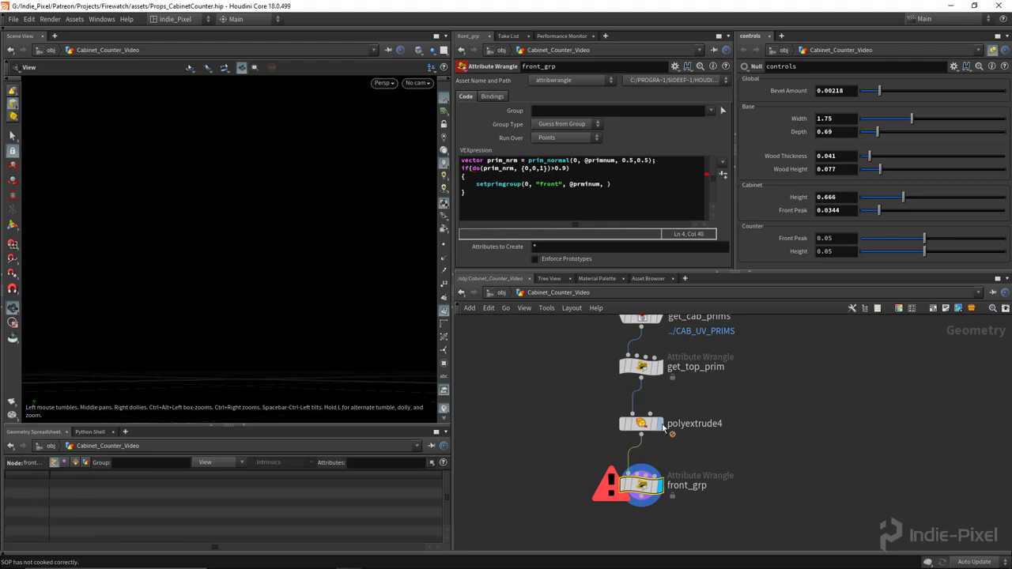
left_click(660, 424)
left_click(643, 423)
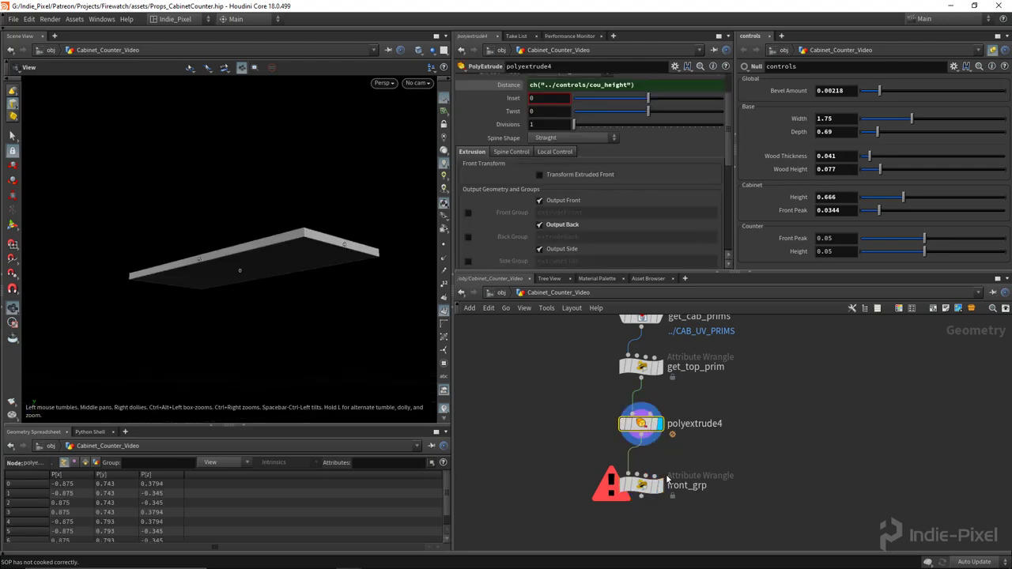
left_click(659, 480)
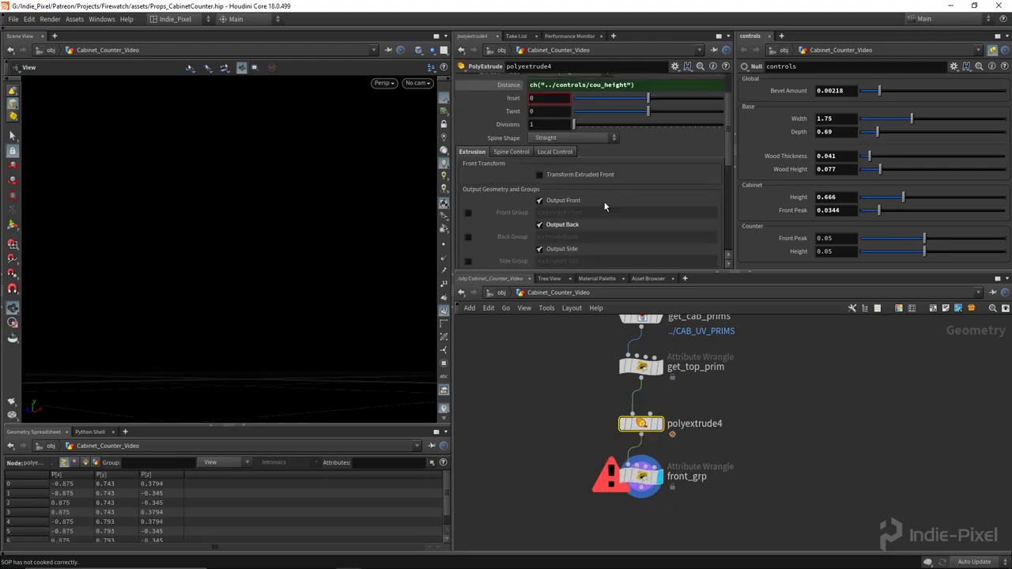
Complete front_grp's setprimgroup call with value 1 and mode "set".
left_click(637, 478)
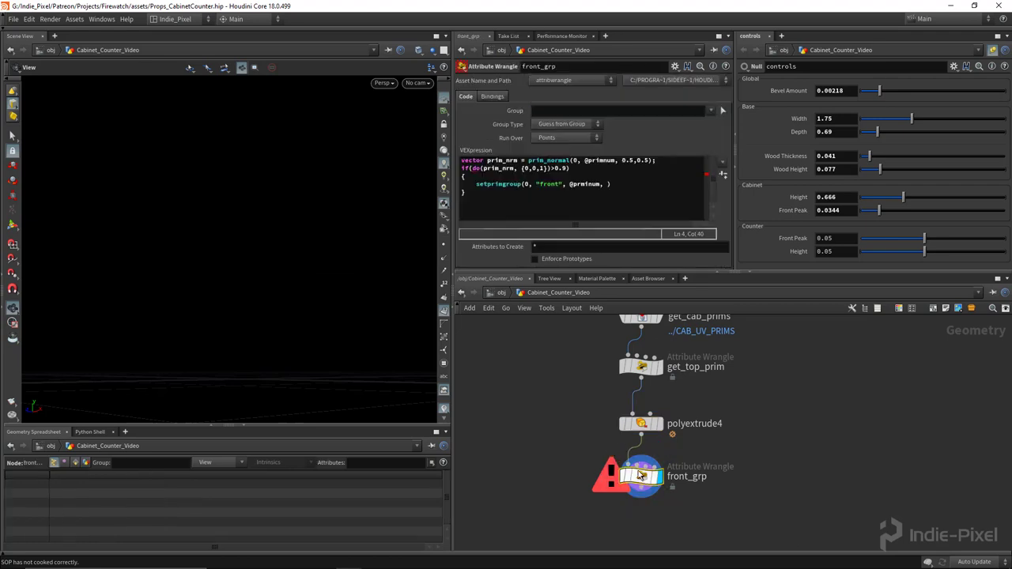
left_click(609, 184)
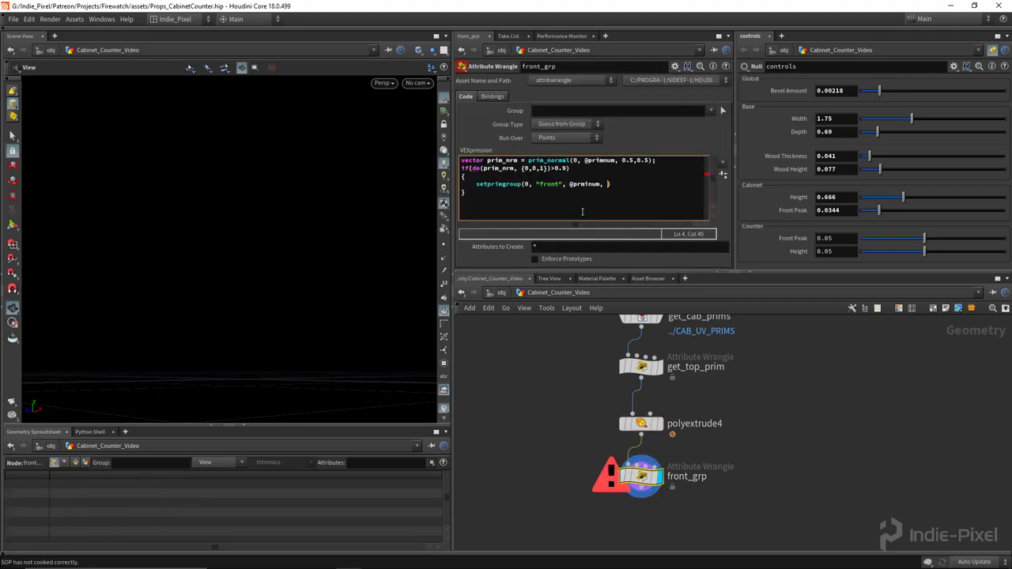
type("1, \"set\");")
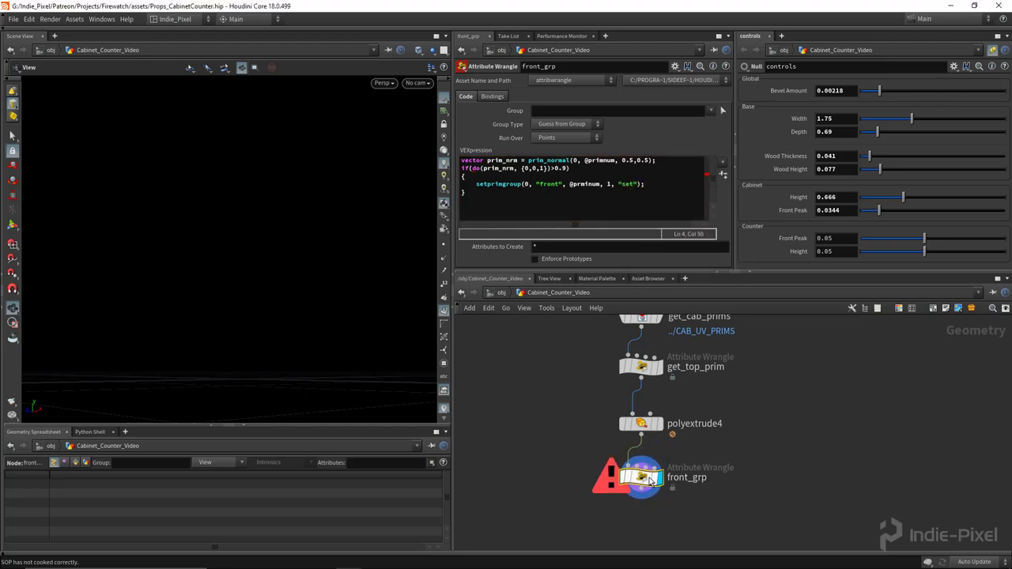
left_click(481, 170)
type("t")
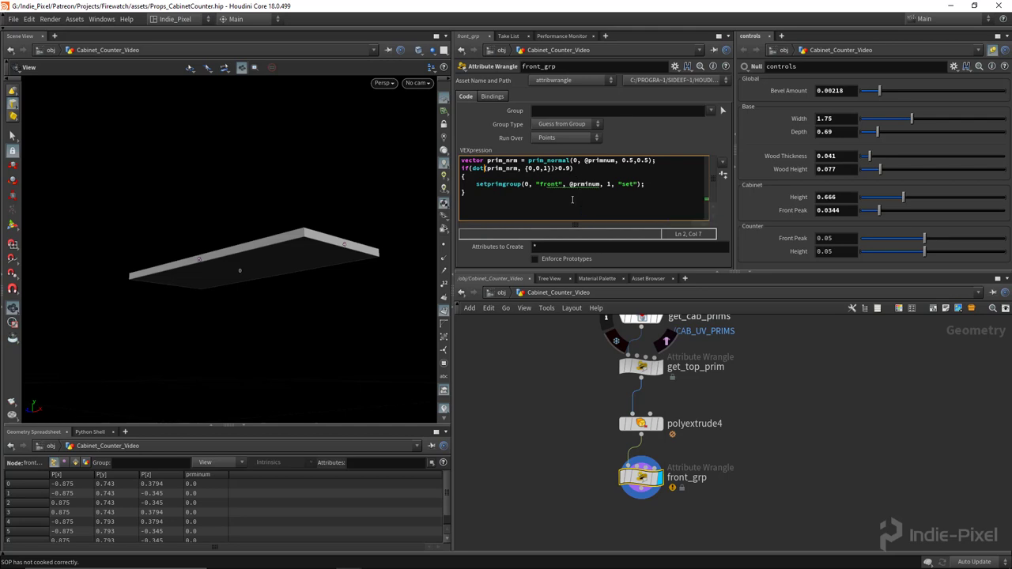
left_click(586, 184)
key("BackSpace")
type("m")
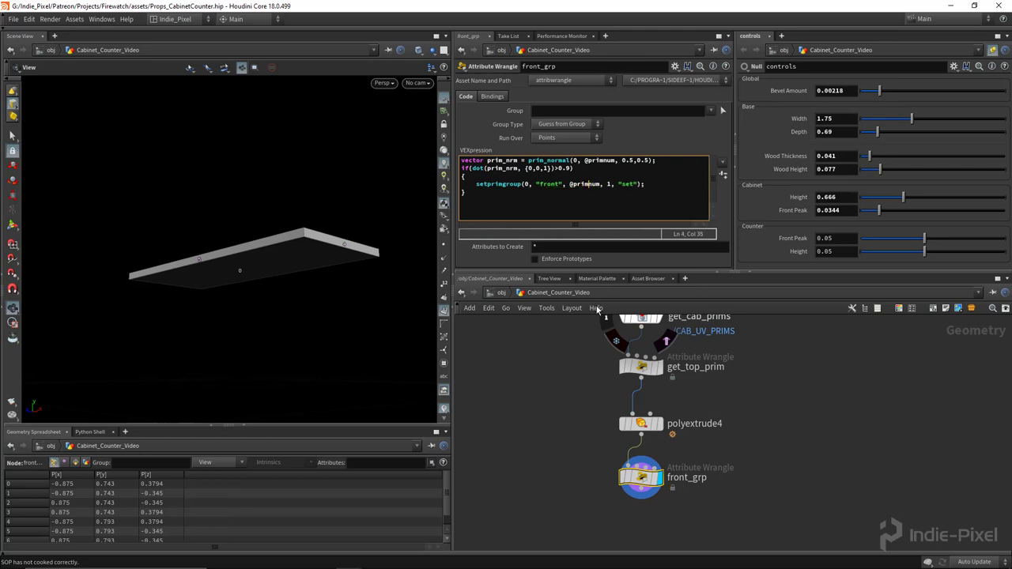
Open the viewport group list, switch it to primitive groups, and inspect the counter's front group.
scroll(280, 275, "up", 1)
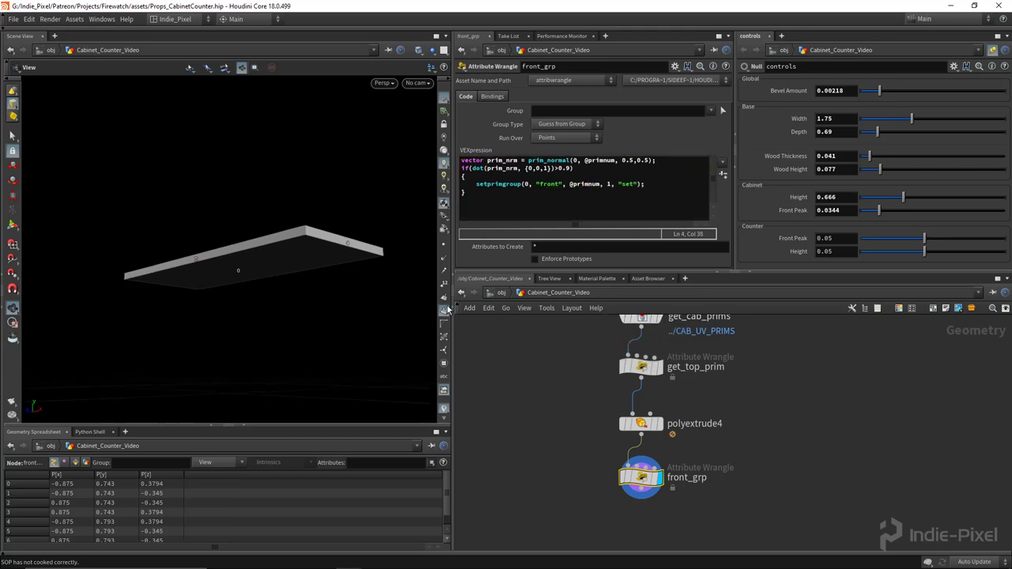
left_click(443, 364)
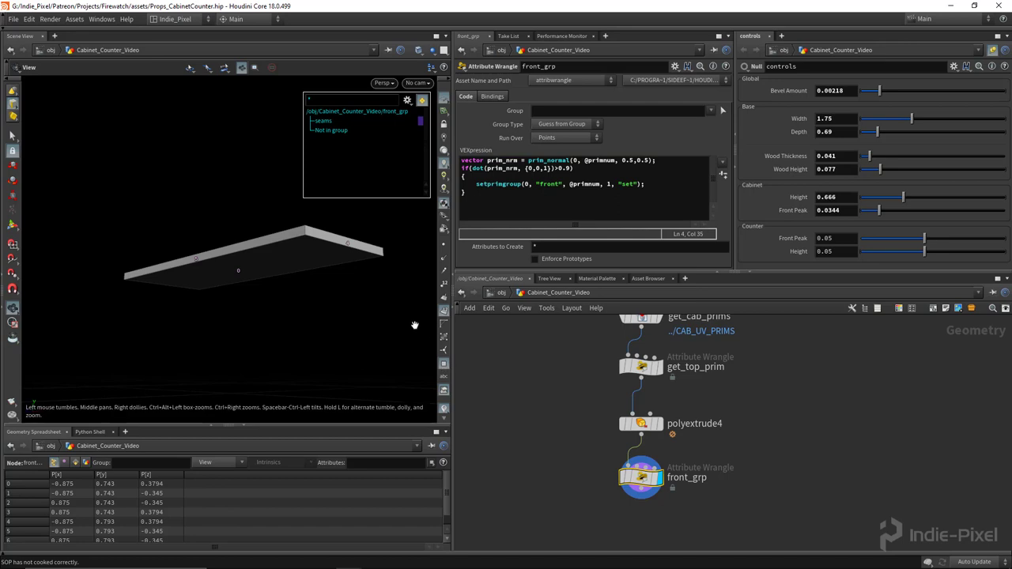
left_click(408, 100)
left_click(404, 135)
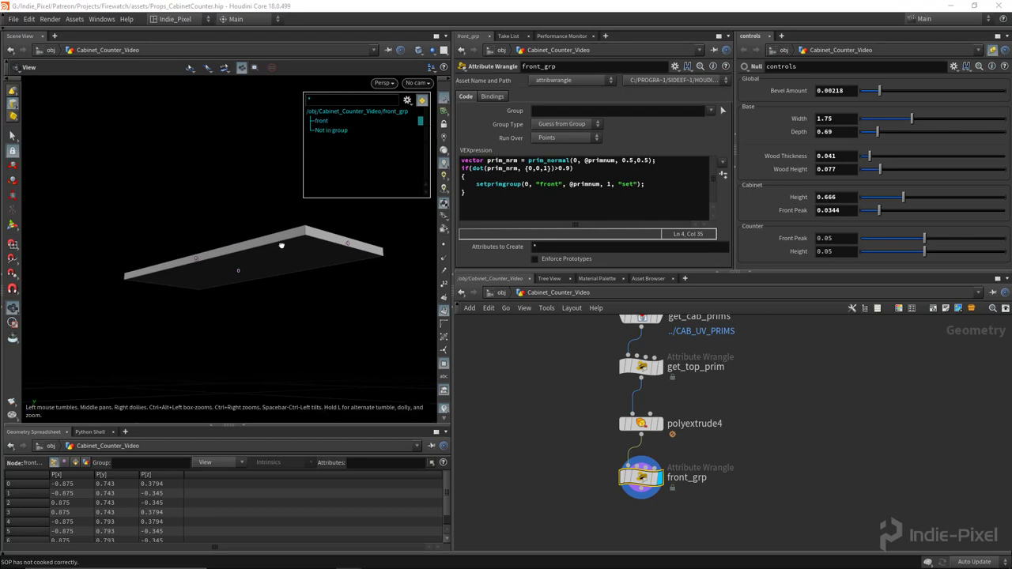
left_click_drag(266, 251, 347, 237)
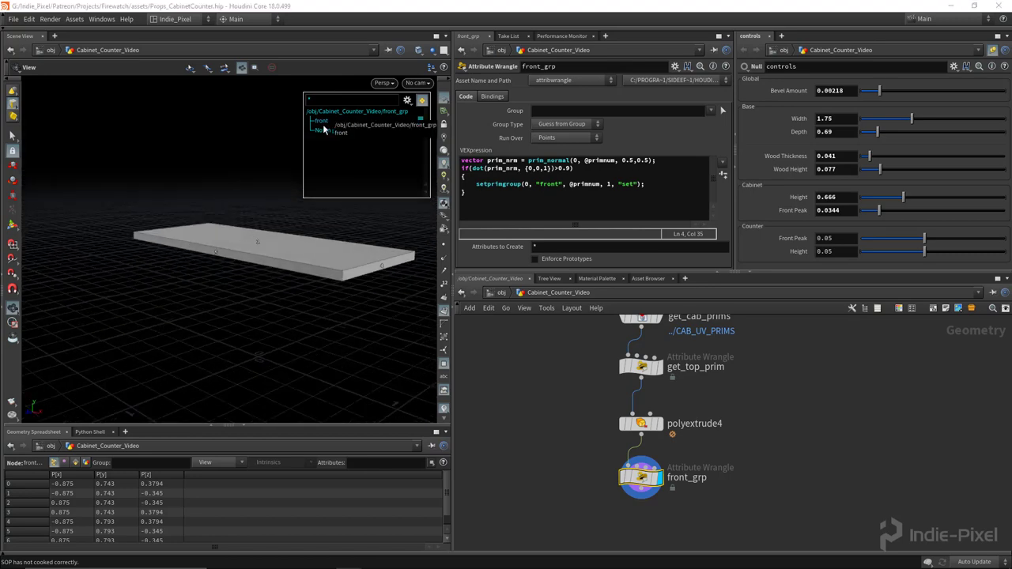
Set front_grp to run over Primitives and check the front group on the counter.
left_click(568, 138)
left_click(558, 151)
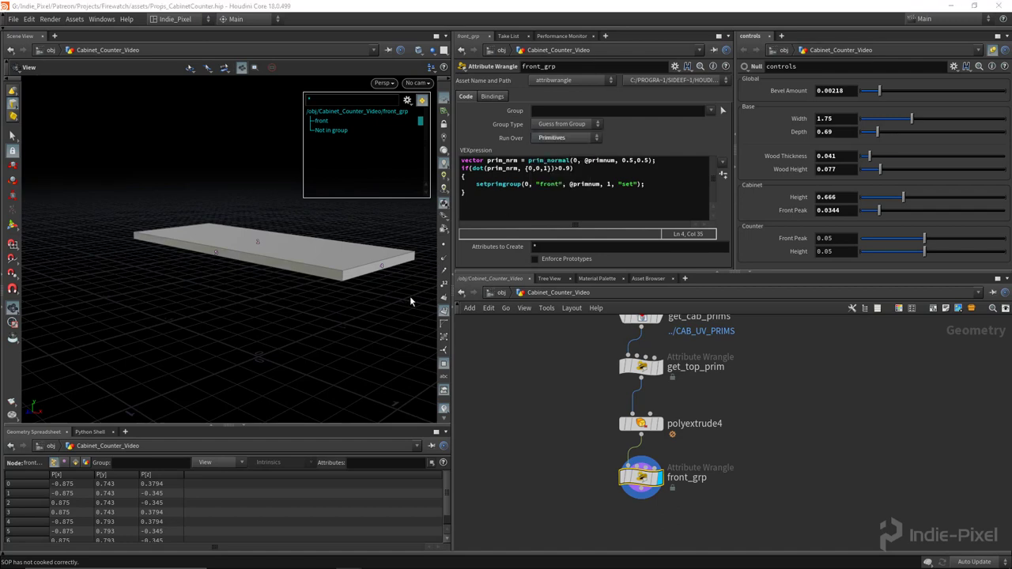
left_click_drag(302, 338, 294, 257)
mouse_move(344, 124)
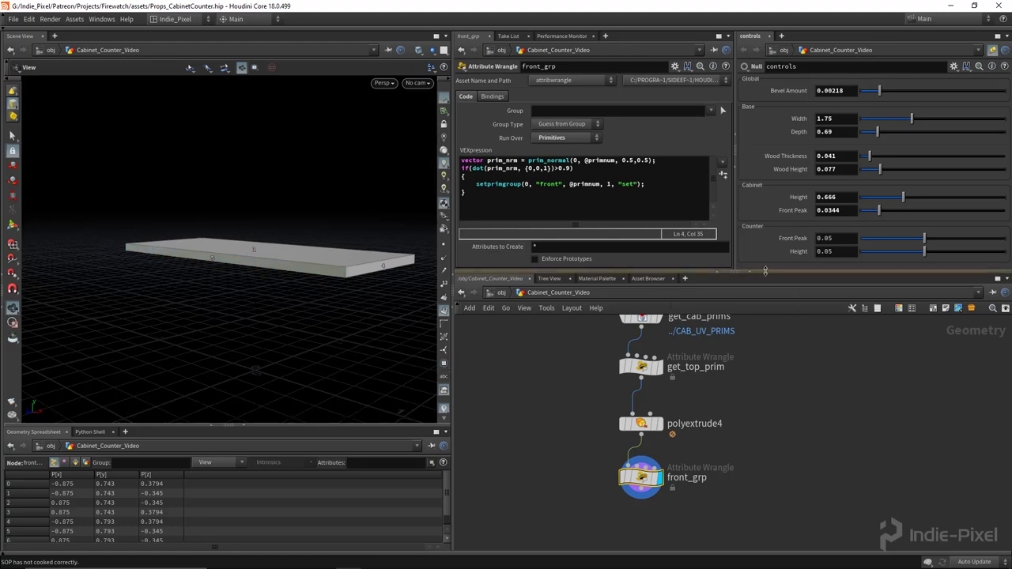
Add a Transform node after front_grp, restrict it to the front group, and display its result.
left_click_drag(766, 271, 766, 260)
middle_click_drag(660, 529, 648, 480)
key("Tab")
type("t")
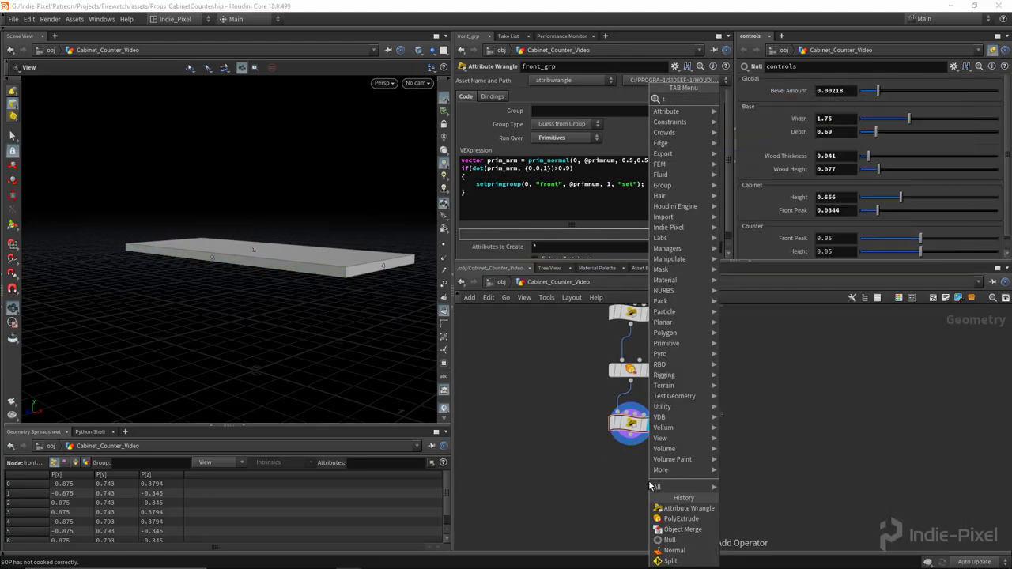
type("r")
left_click(750, 133)
left_click(630, 487)
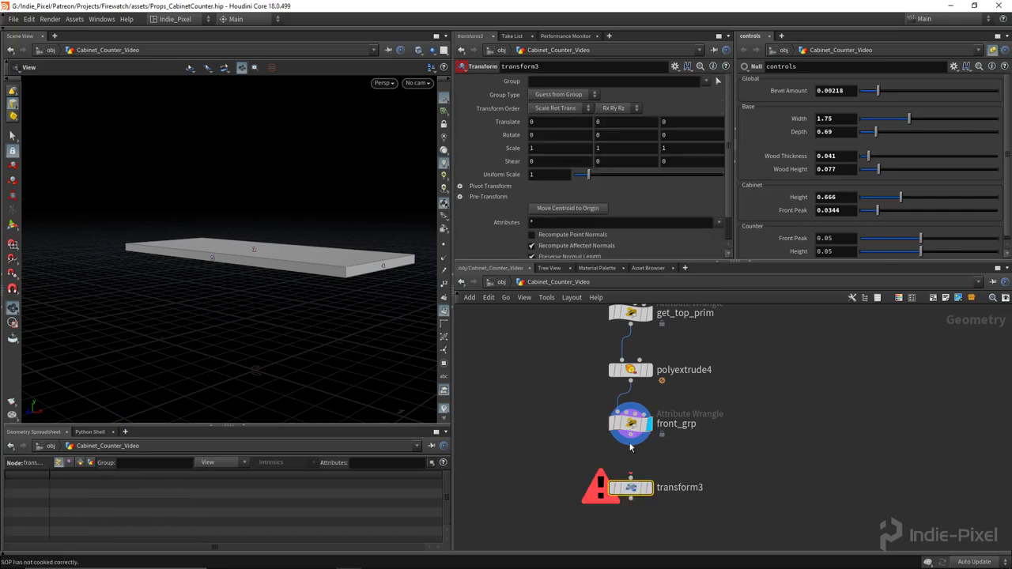
left_click(631, 445)
left_click_drag(630, 487, 630, 467)
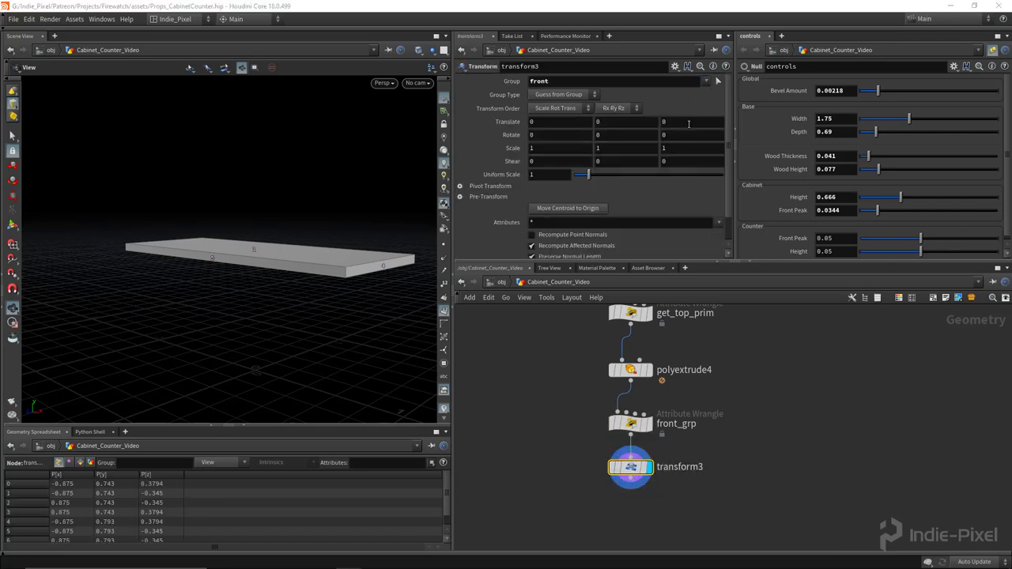
Link the Transform's Z translation to the Counter Front Peak control by relative reference, with Front Peak at 0.0496.
right_click(781, 239)
left_click(823, 312)
right_click(680, 123)
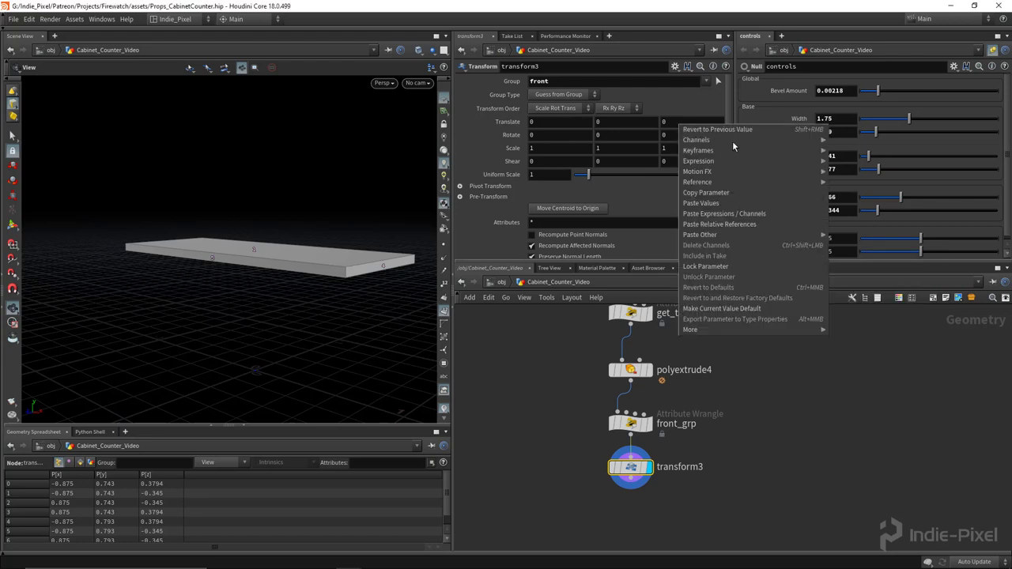
left_click(744, 210)
left_click_drag(299, 274, 293, 249)
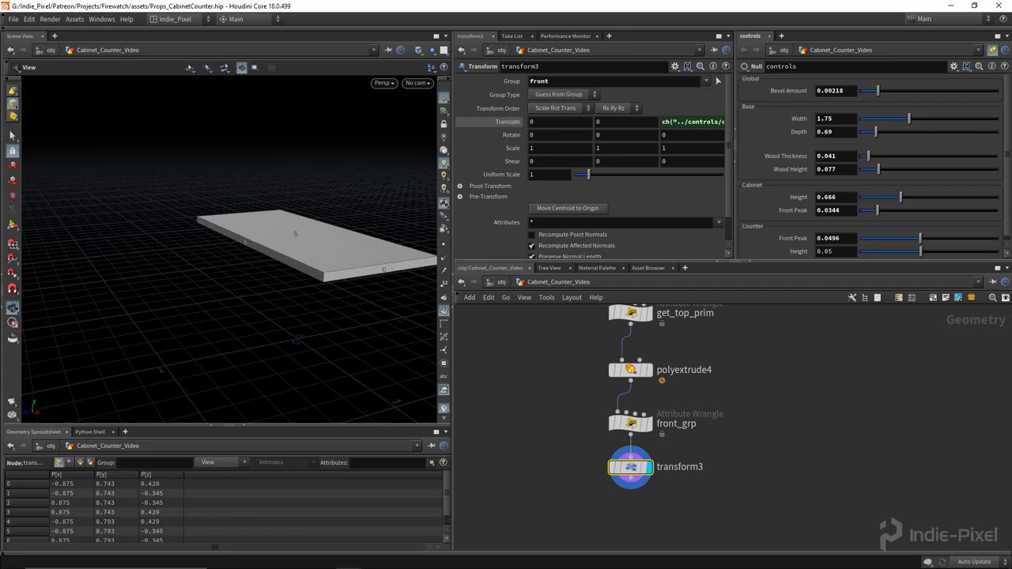
Duplicate the base's box_uv_map subnetwork, disconnect the copy from the base chain, wire it after transform3, and display it.
scroll(778, 486, "down", 5)
key("h")
scroll(528, 448, "up", 4)
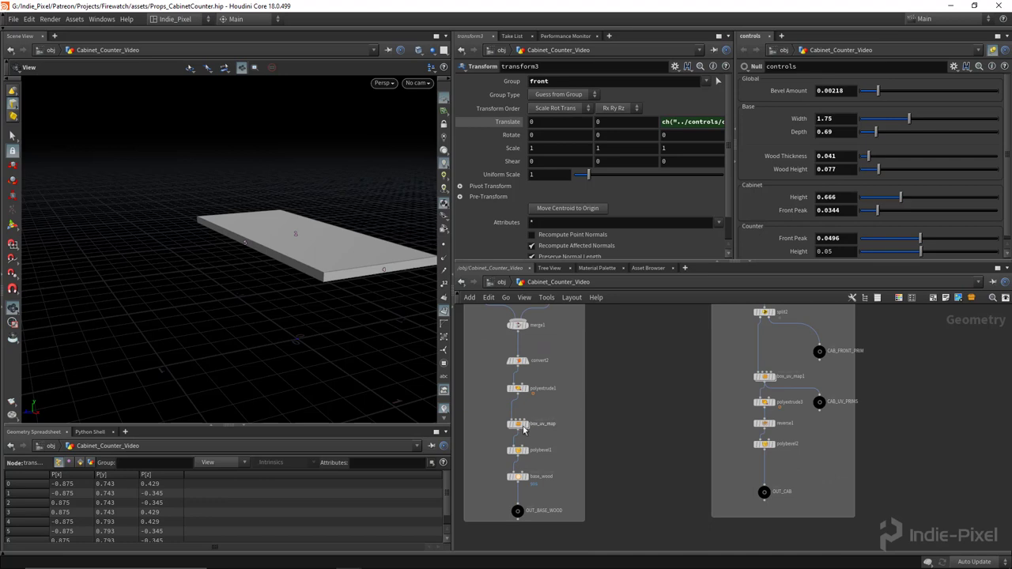
left_click_drag(515, 431, 963, 425, "alt")
middle_click_drag(928, 380, 825, 394)
key("y")
left_click_drag(839, 406, 821, 432)
middle_click_drag(794, 472, 630, 531)
left_click_drag(700, 492, 741, 402)
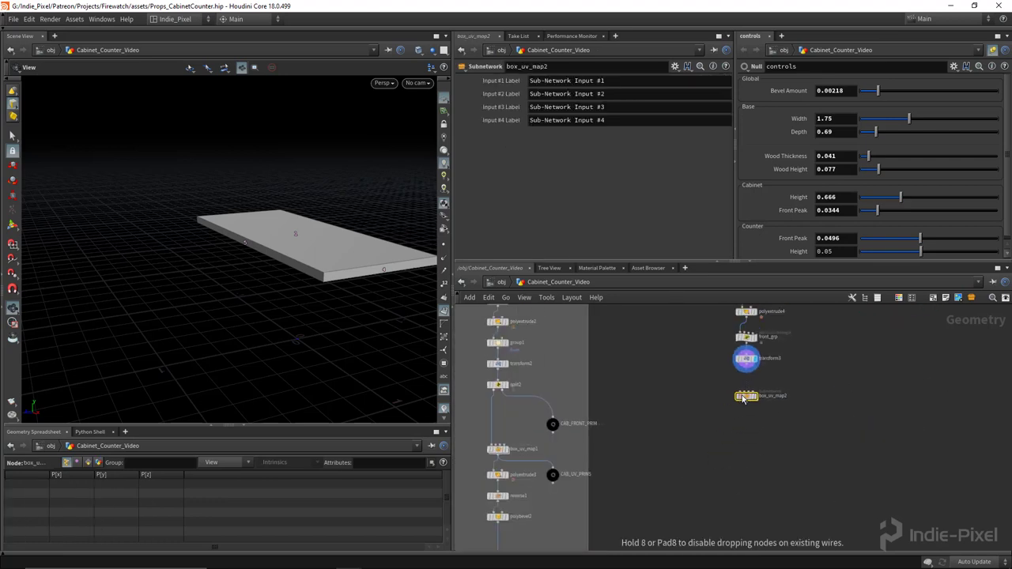
scroll(742, 388, "up", 3)
left_click_drag(737, 359, 738, 441)
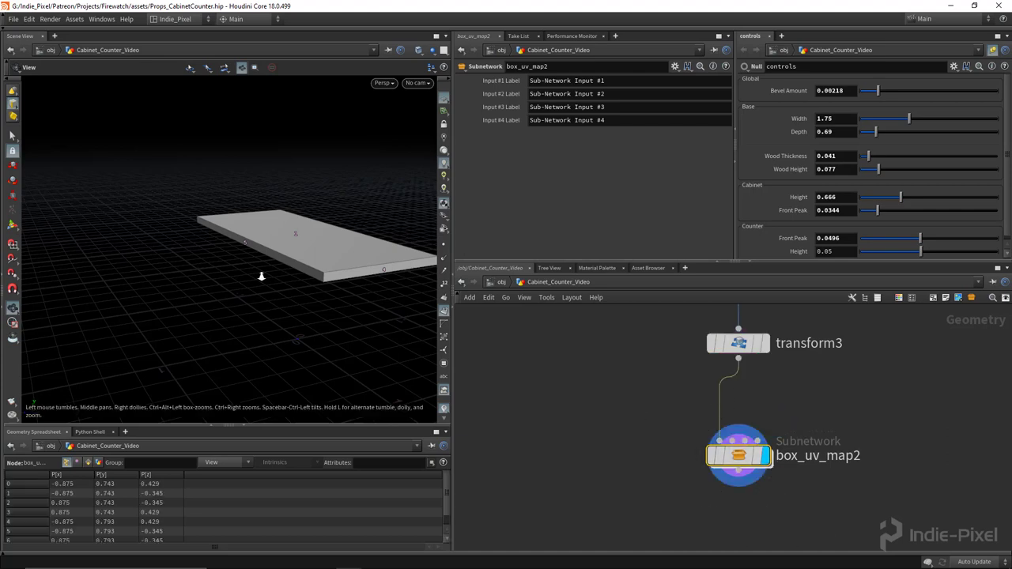
Examine the counter's UV layout from box_uv_map2 in the UV view.
right_click_drag(223, 282, 212, 270)
left_click_drag(212, 270, 303, 284)
key("space+5")
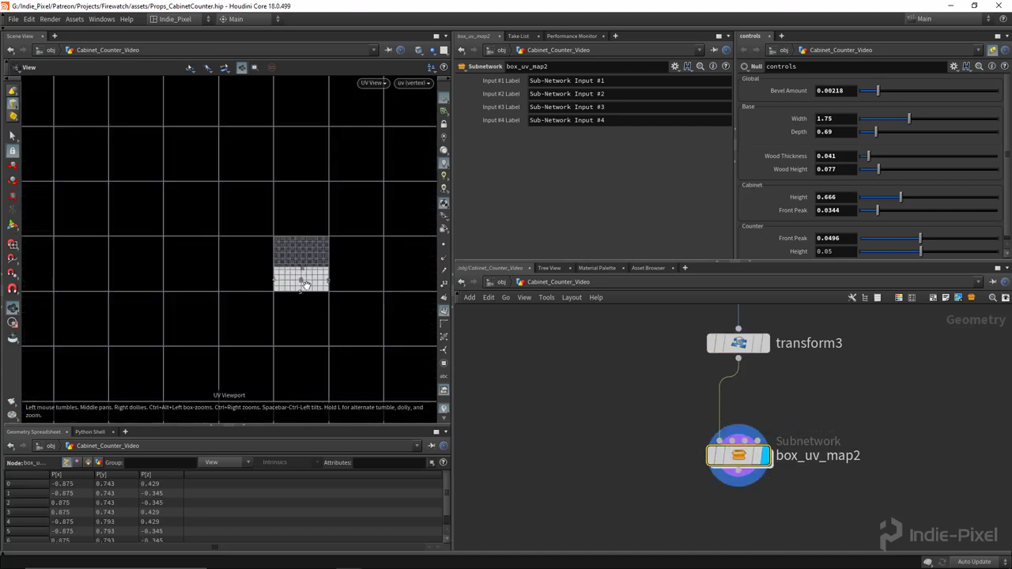
right_click_drag(311, 286, 579, 292)
right_click_drag(251, 265, 352, 268)
scroll(320, 270, "down", 4)
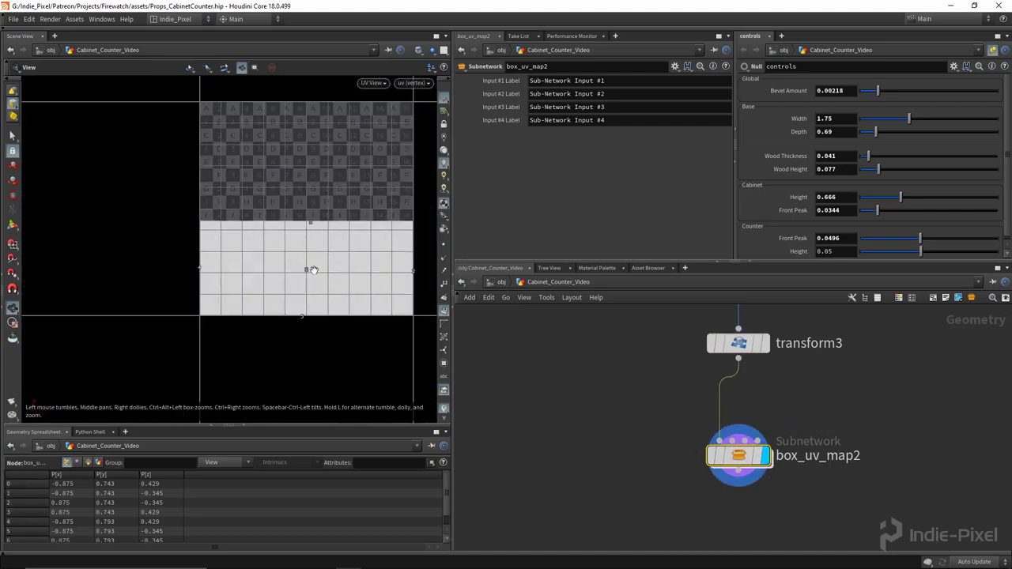
scroll(680, 461, "down", 2)
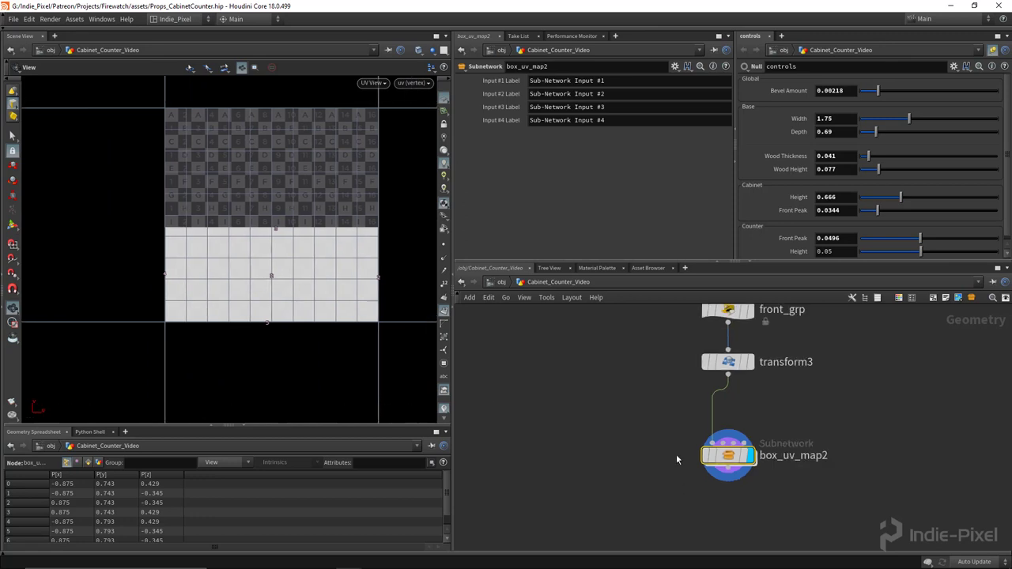
Enter box_uv_map2 and examine the seams group on group1's box in the perspective view.
double_click(722, 462)
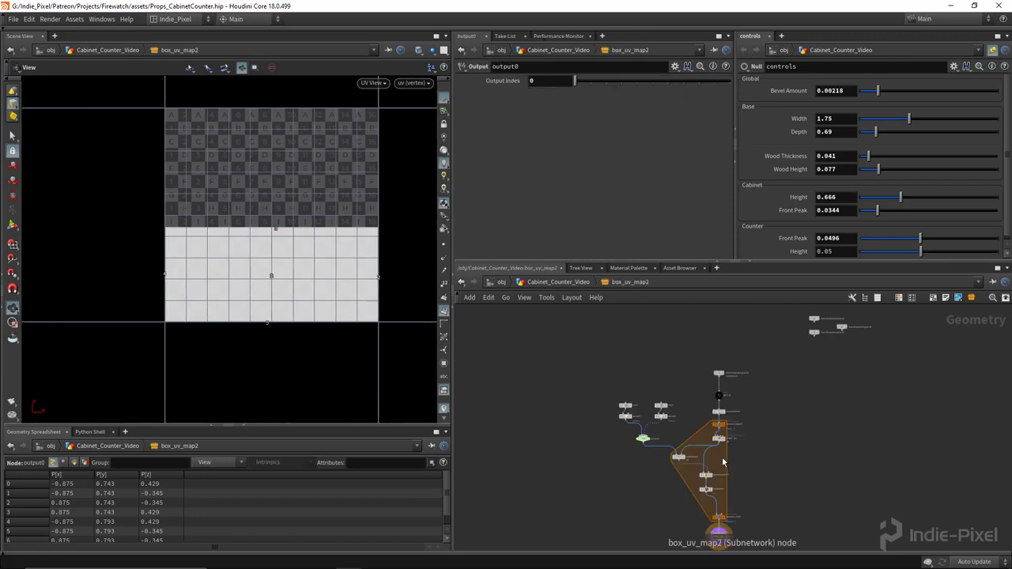
scroll(650, 441, "up", 2)
left_click(651, 440)
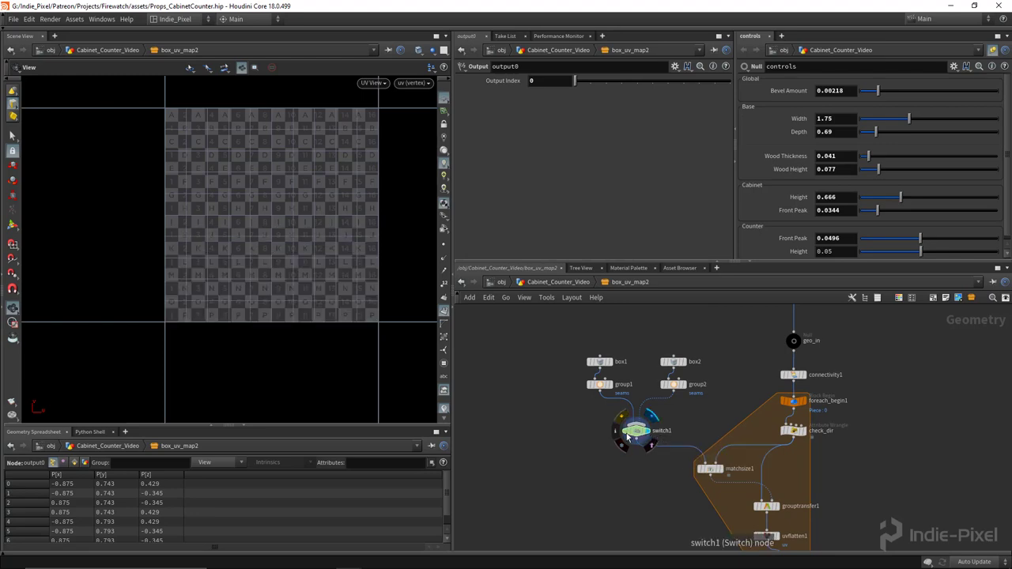
left_click(614, 396)
scroll(269, 274, "down", 4)
key("space+1")
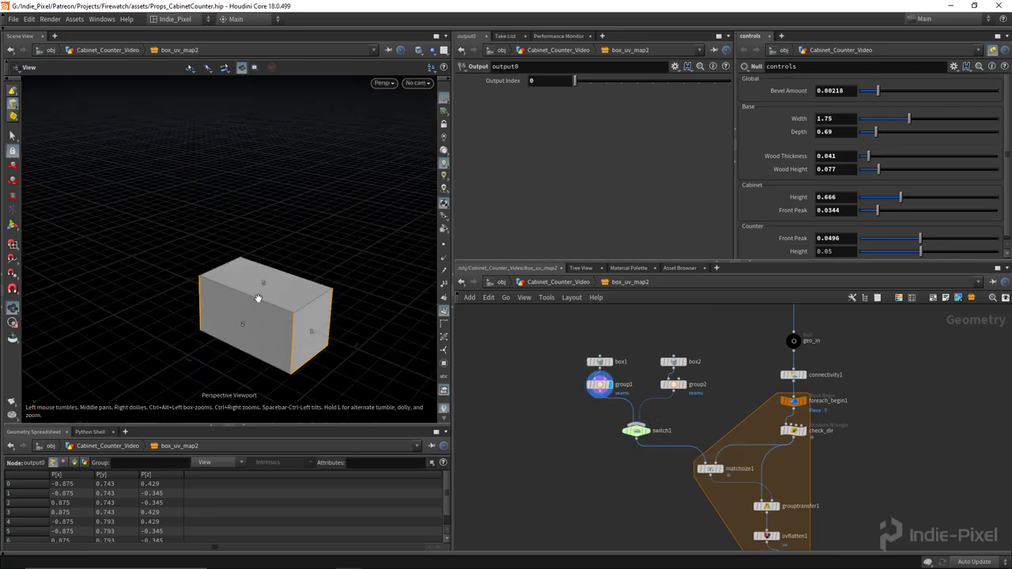
left_click_drag(258, 301, 306, 242)
Display uvflatten1, list the geometry's edge groups, and orbit around the counter to examine its edges.
middle_click_drag(797, 488, 714, 375)
scroll(693, 419, "up", 3)
left_click(699, 432)
left_click_drag(325, 319, 393, 272)
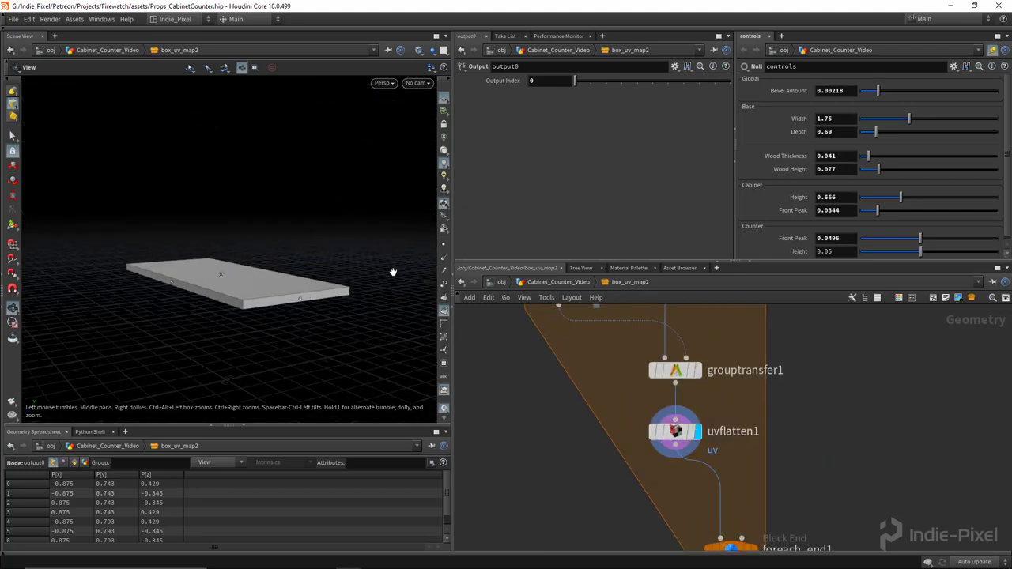
left_click(443, 363)
left_click(407, 101)
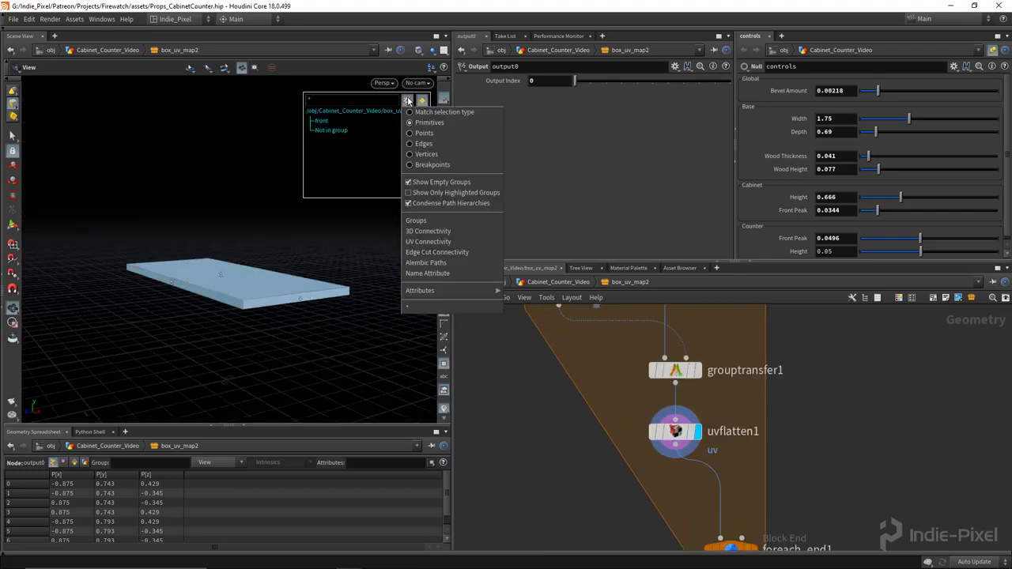
left_click(421, 145)
left_click_drag(245, 260, 362, 274)
scroll(362, 273, "up", 1)
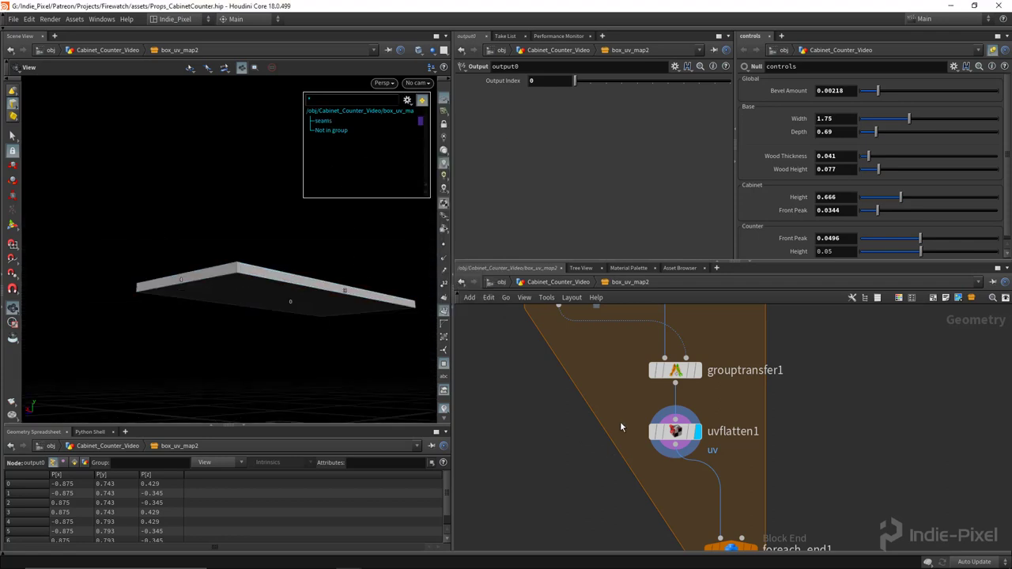
Check the seams edge group on the counter at grouptransfer1 and connectivity1, and review the Group Transfer settings.
scroll(622, 424, "down", 3)
left_click(594, 379)
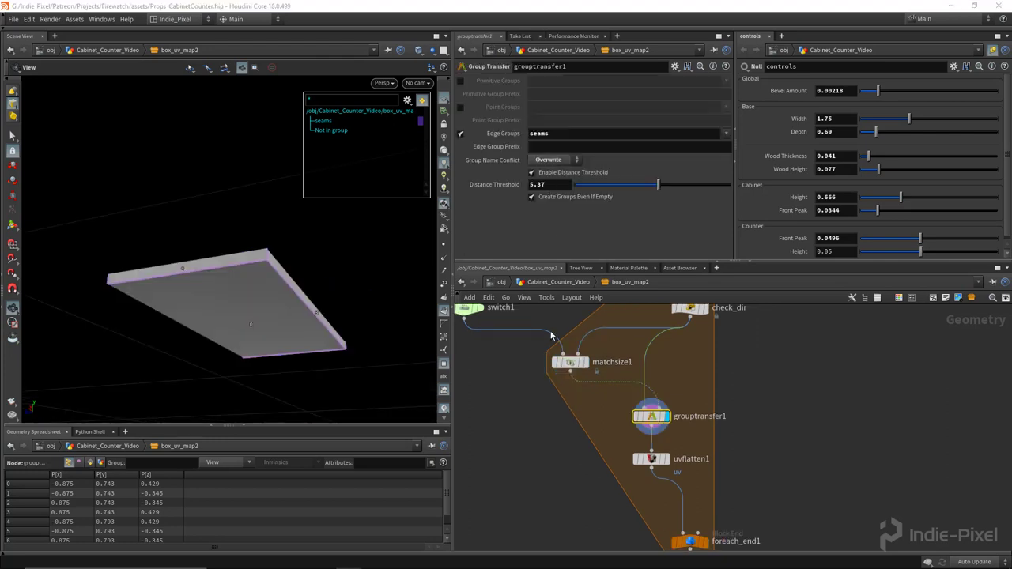
left_click_drag(260, 289, 299, 287)
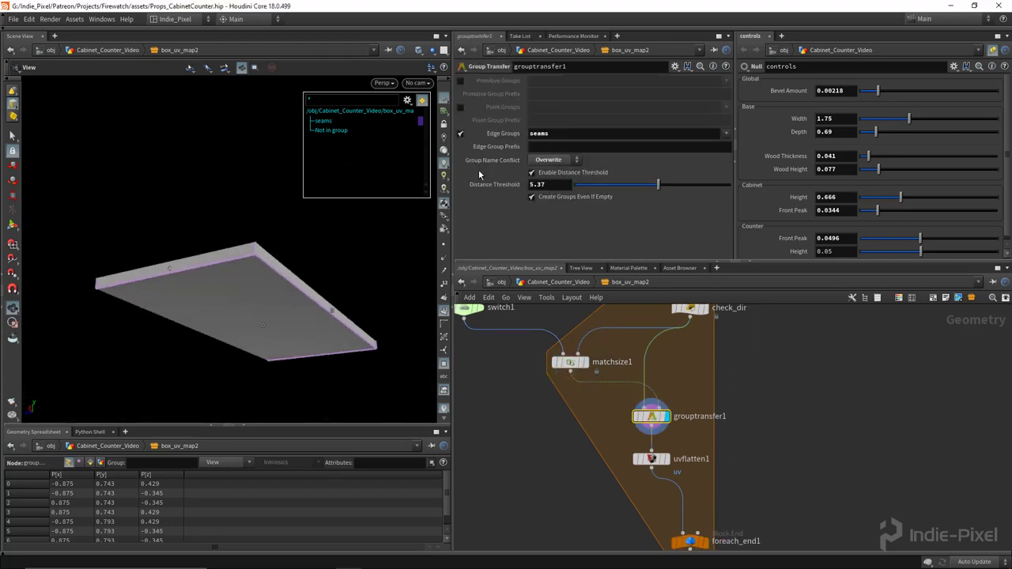
middle_click_drag(701, 443, 694, 555)
left_click(664, 393)
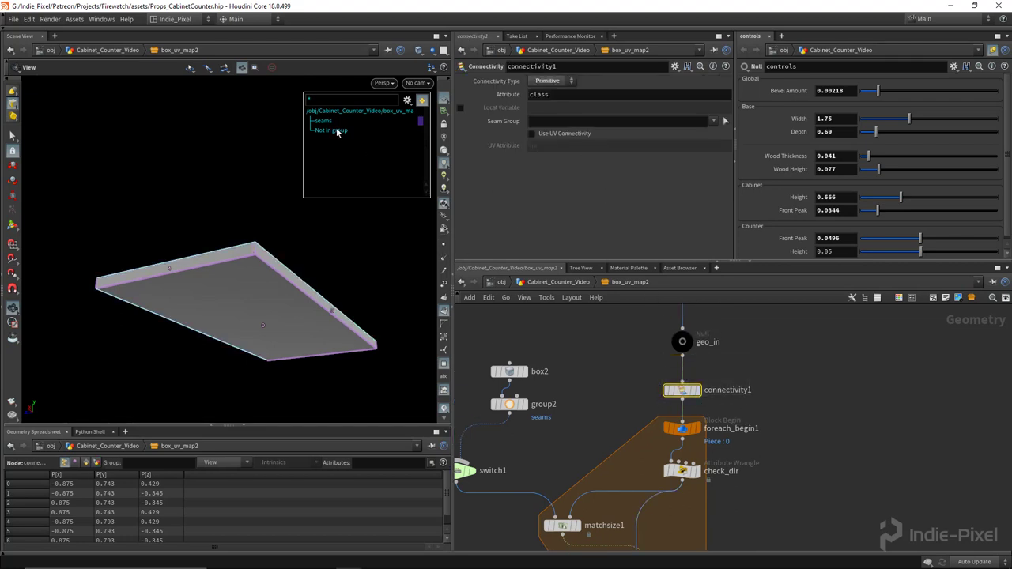
left_click(699, 390)
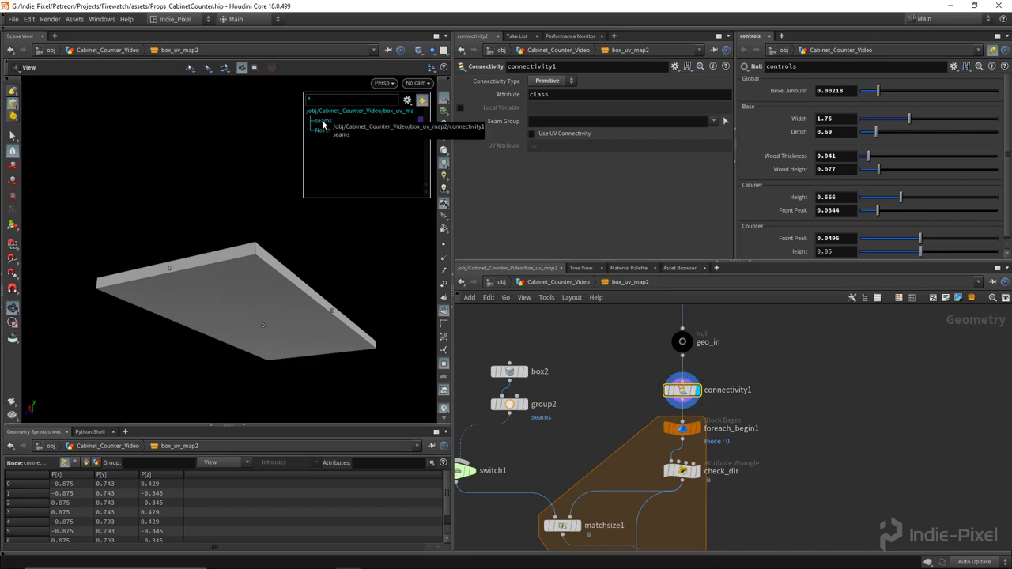
middle_click_drag(709, 472, 708, 363)
left_click(639, 476)
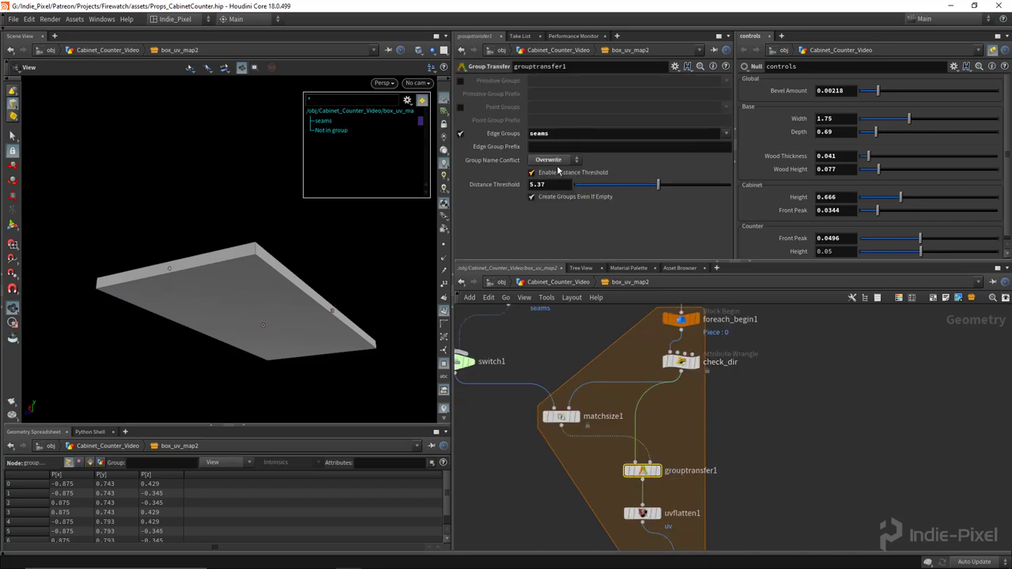
Compare the UV layouts of uvflatten1 and output0, keep output0 displayed, and return to the parent network.
middle_click_drag(725, 517, 708, 374)
left_click(659, 350)
right_click_drag(335, 308, 290, 296)
key("space+5")
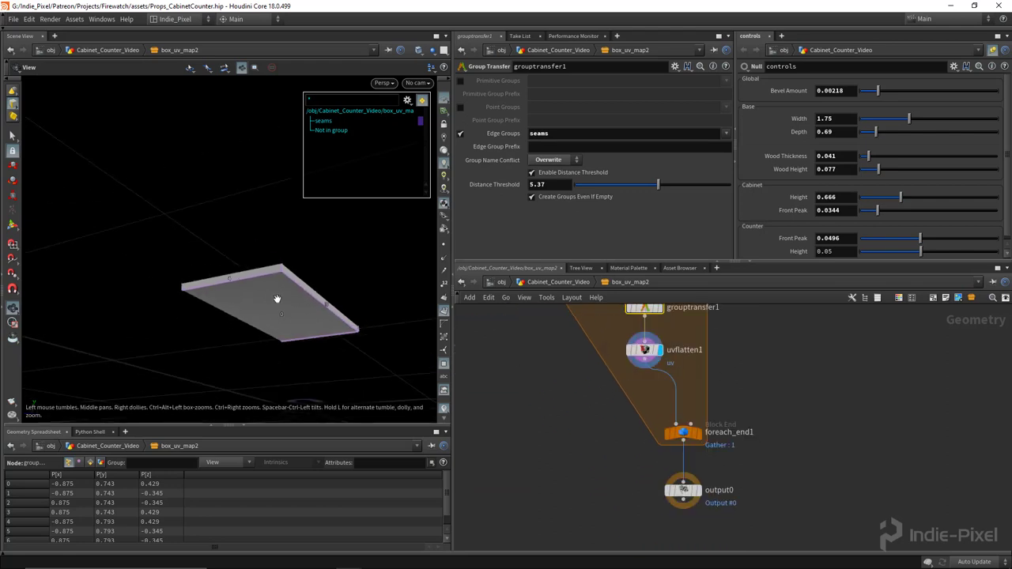
scroll(370, 303, "down", 2)
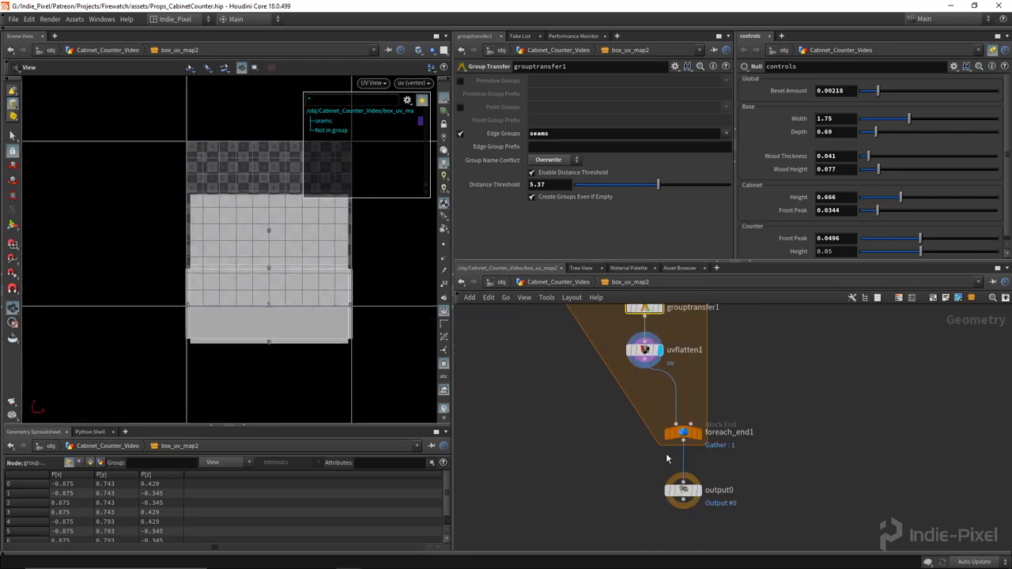
left_click(699, 491)
scroll(292, 324, "down", 2)
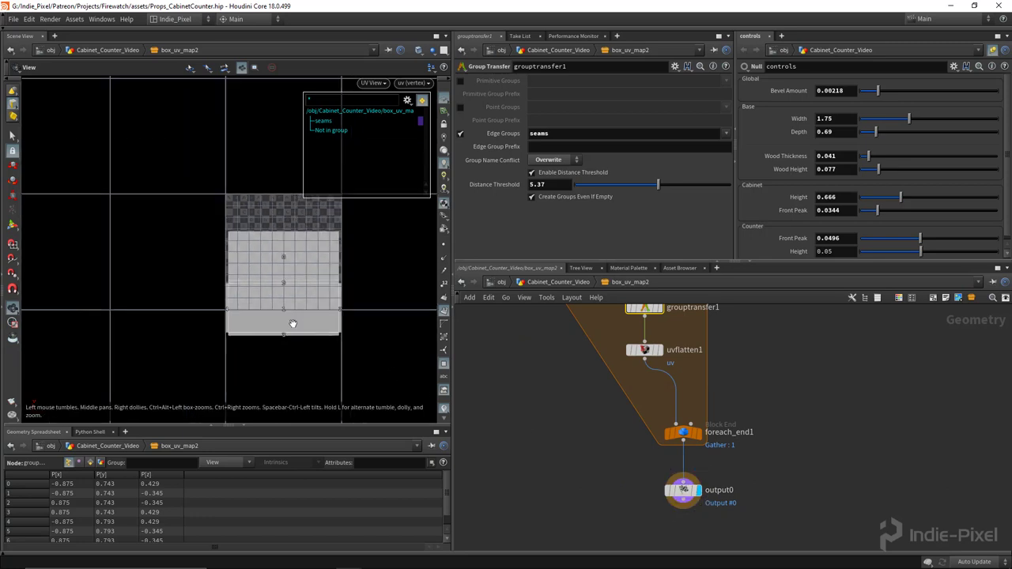
key("space+1")
key("u")
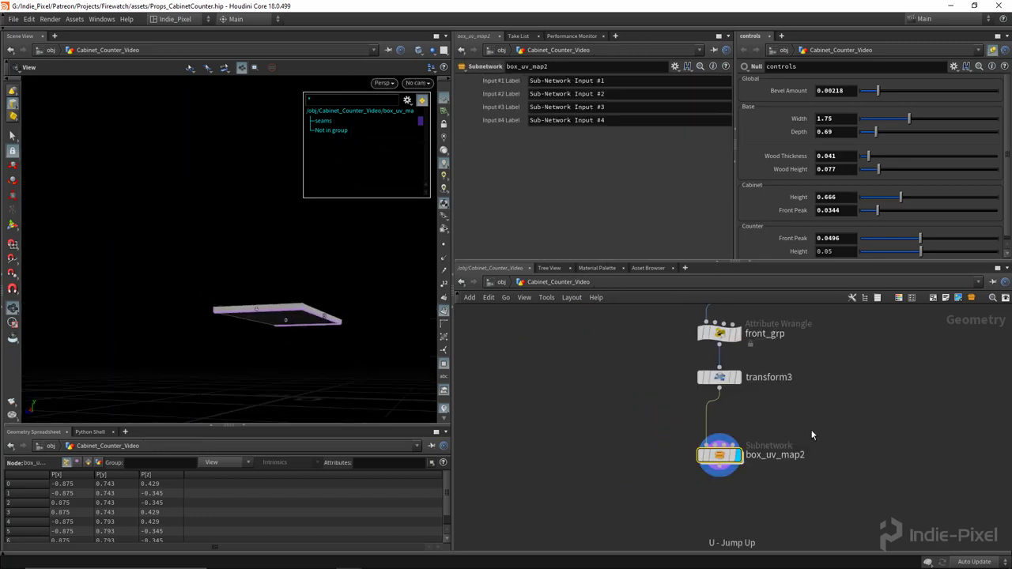
Duplicate the cabinet's PolyBevel node, disconnect the copy from the cabinet chain, wire it after box_uv_map2, and display it.
scroll(811, 431, "down", 2)
middle_click_drag(817, 459, 818, 413)
middle_click_drag(721, 461, 797, 401)
scroll(755, 431, "down", 3)
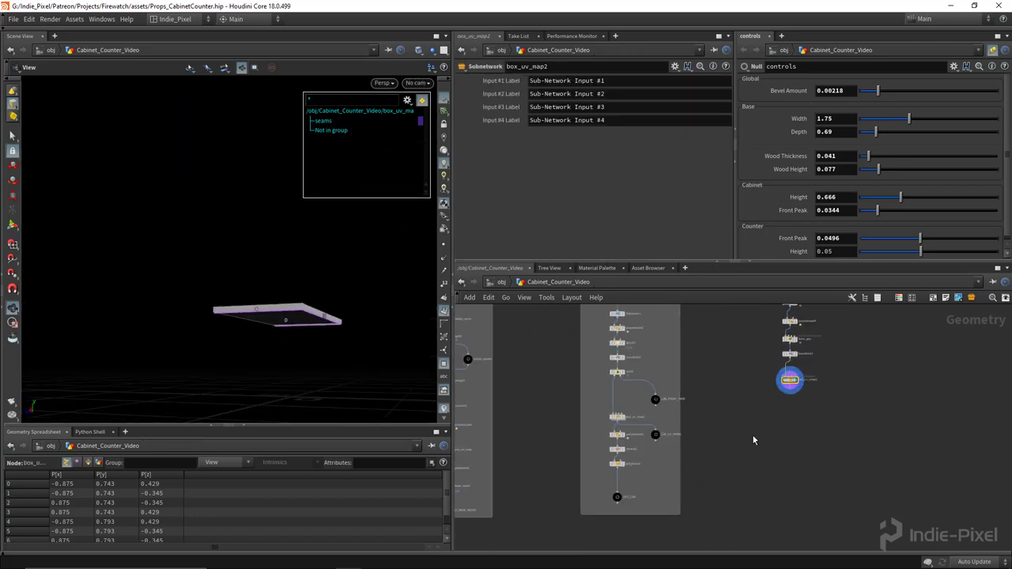
scroll(637, 485, "up", 3)
left_click_drag(598, 446, 867, 395, "alt")
middle_click_drag(862, 361, 768, 393)
key("y")
left_click_drag(732, 380, 718, 434)
middle_click_drag(793, 358, 700, 389)
left_click(767, 345)
left_click(673, 448)
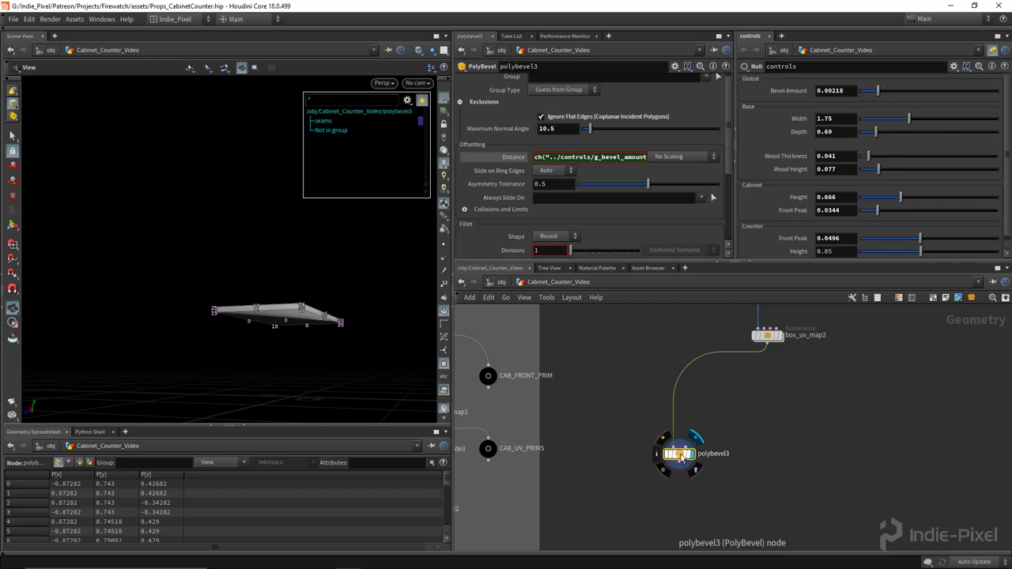
left_click_drag(678, 454, 772, 453)
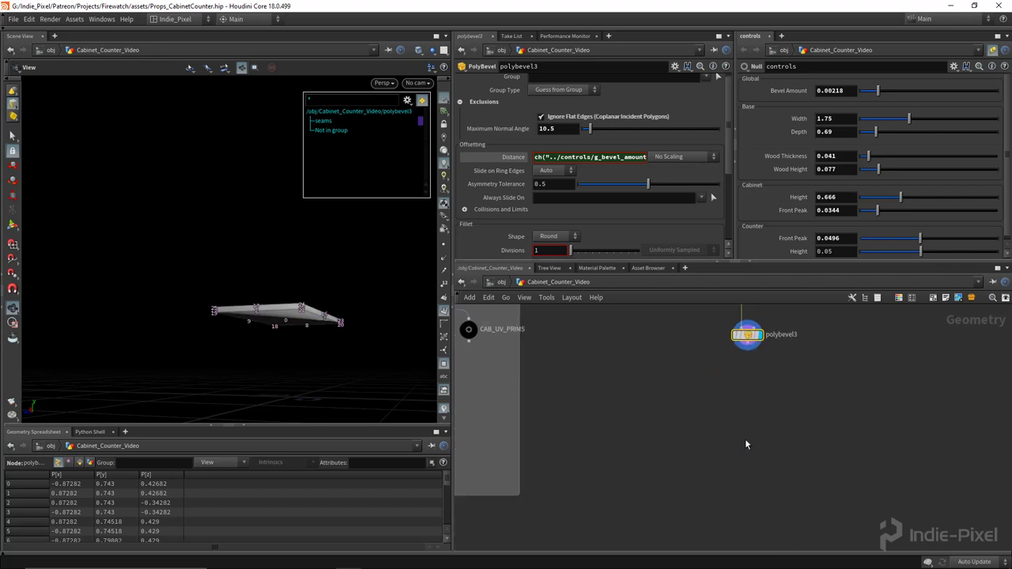
Add a Null node after polybevel3 and name it OUT_COUNTER.
key("Tab")
type("null")
key("Return")
left_click(752, 431)
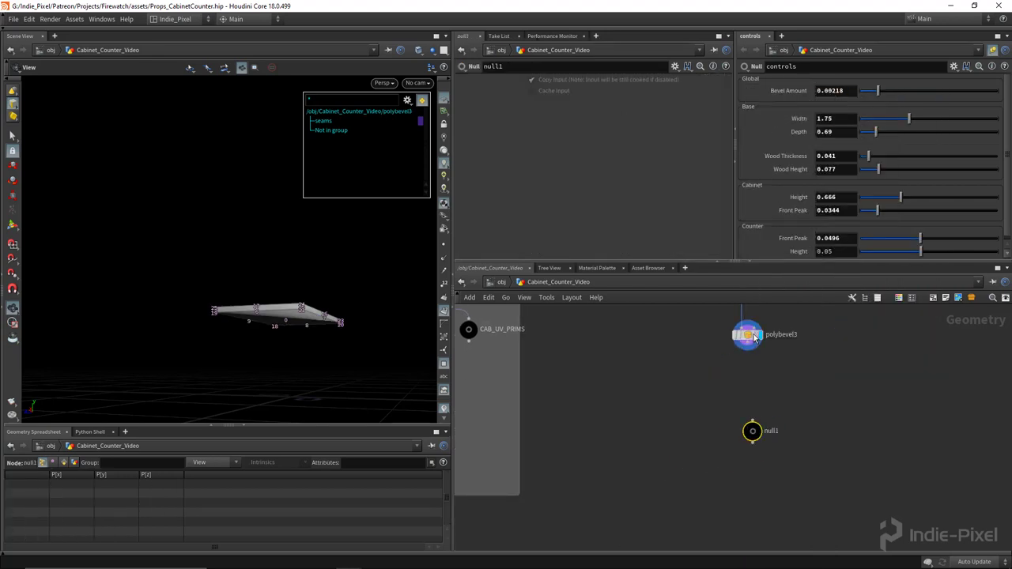
scroll(747, 347, "up", 3)
left_click_drag(747, 348, 748, 497)
double_click(783, 497)
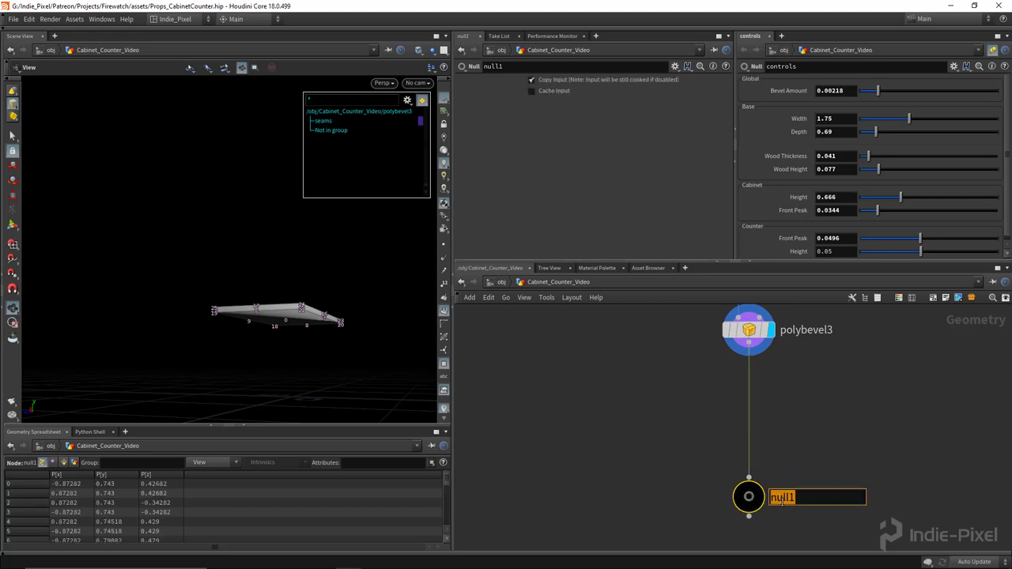
type("OUT_COUNTER")
key("Return")
Add a third object to the assemble Object Merge and point it to OUT_COUNTER.
scroll(782, 470, "down", 5)
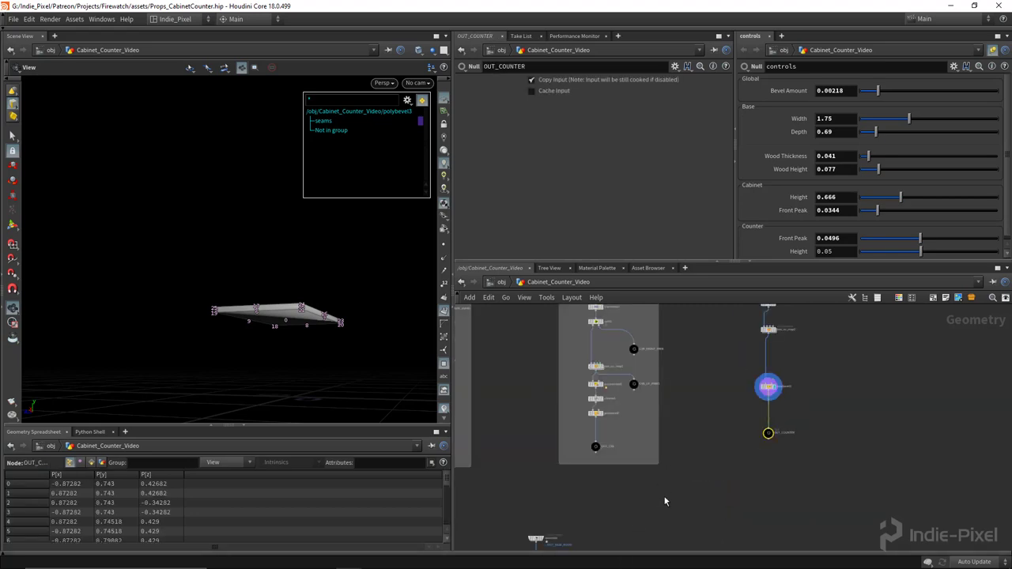
middle_click_drag(664, 499, 706, 466)
left_click(612, 445)
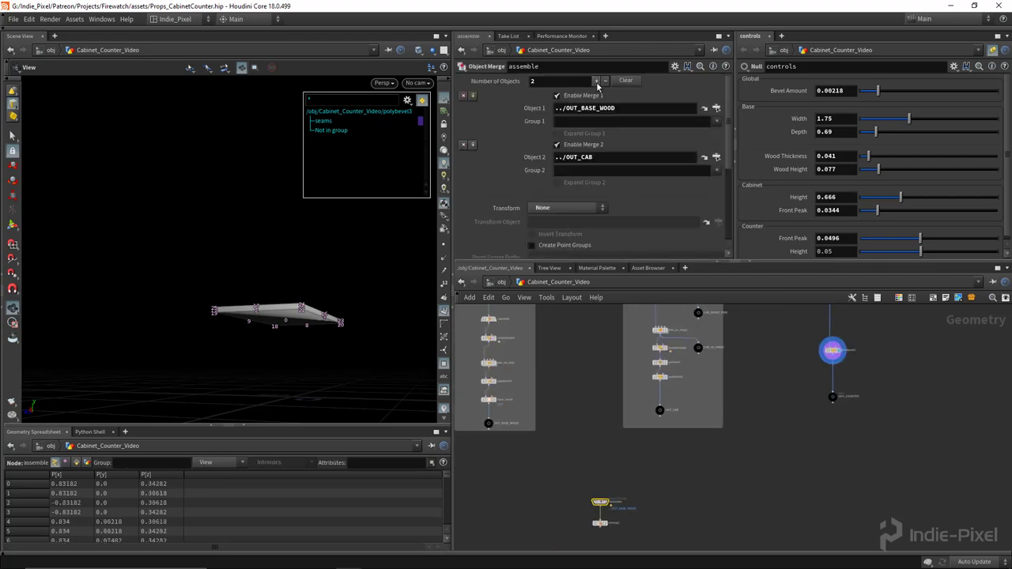
left_click(596, 81)
left_click_drag(831, 399, 571, 206)
Display normal1 and examine the assembled cabinet with its counter.
middle_click_drag(614, 542, 647, 454)
scroll(643, 441, "up", 6)
left_click(639, 429)
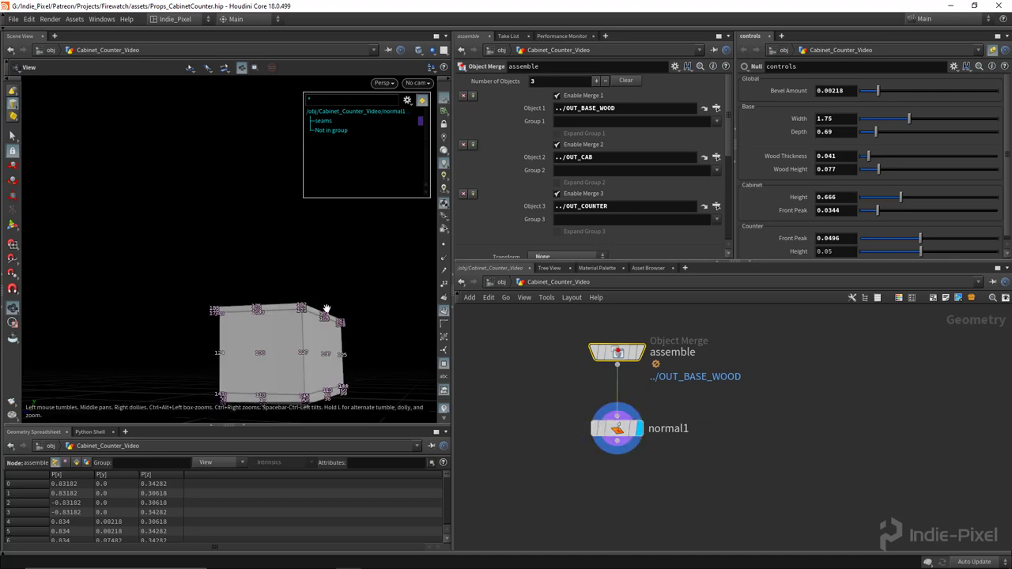
left_click_drag(324, 309, 356, 331)
scroll(356, 331, "up", 4)
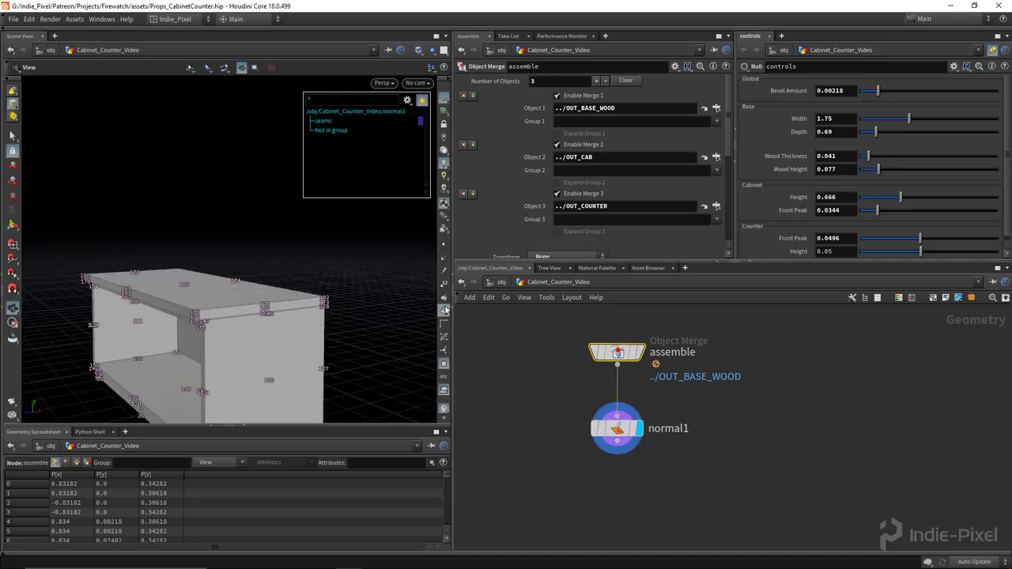
Turn off the primitive numbers and the group list overlay in the viewport, leaving the shaded cabinet in view.
left_click(445, 310)
scroll(243, 320, "down", 4)
middle_click_drag(244, 320, 307, 275)
left_click_drag(307, 275, 365, 327)
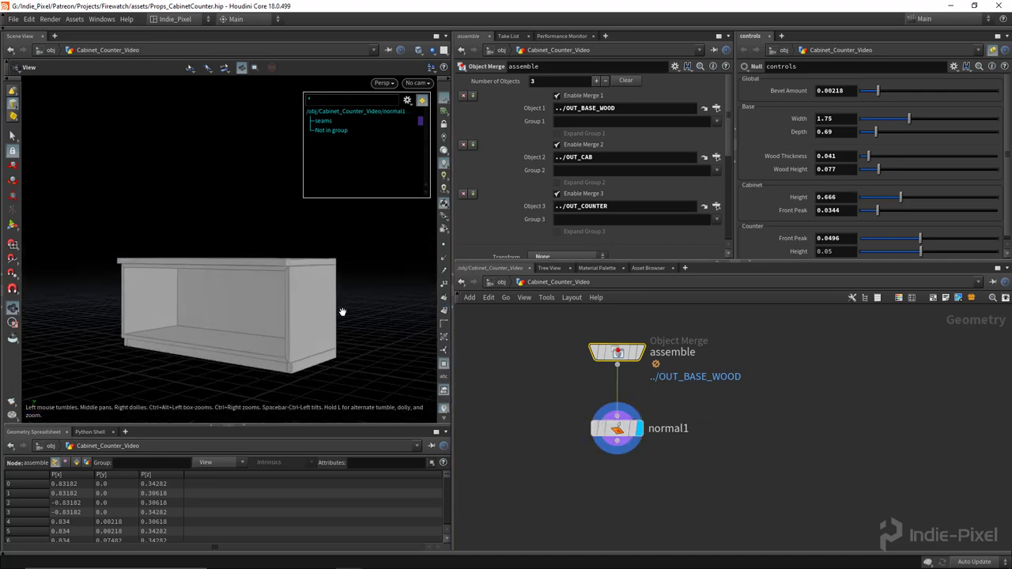
left_click(444, 364)
left_click_drag(211, 298, 198, 302)
Select all nodes of the counter chain, down to OUT_COUNTER, and enclose them in a network box.
left_click(767, 434)
middle_click_drag(762, 440, 758, 416)
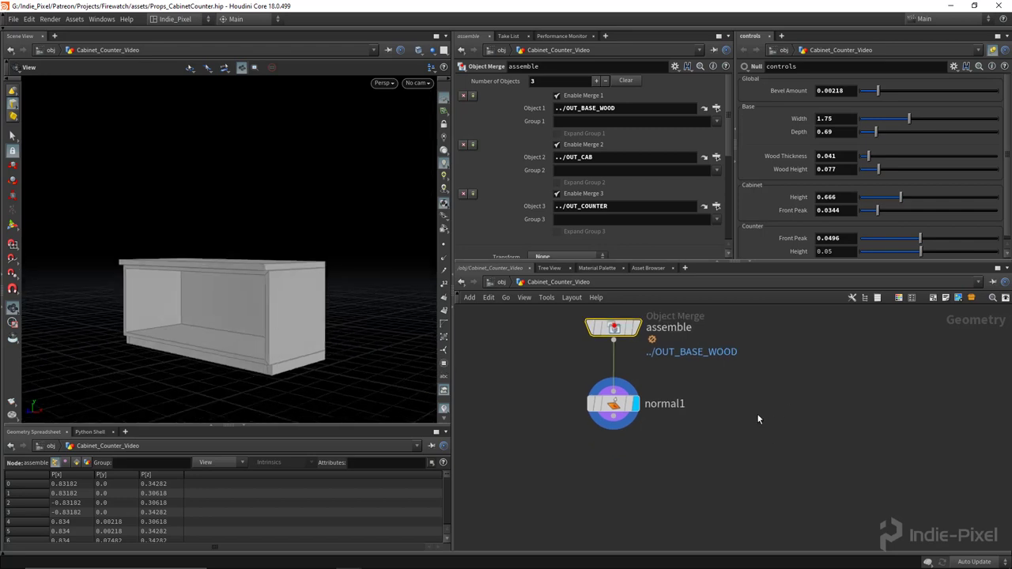
key("u")
double_click(687, 423)
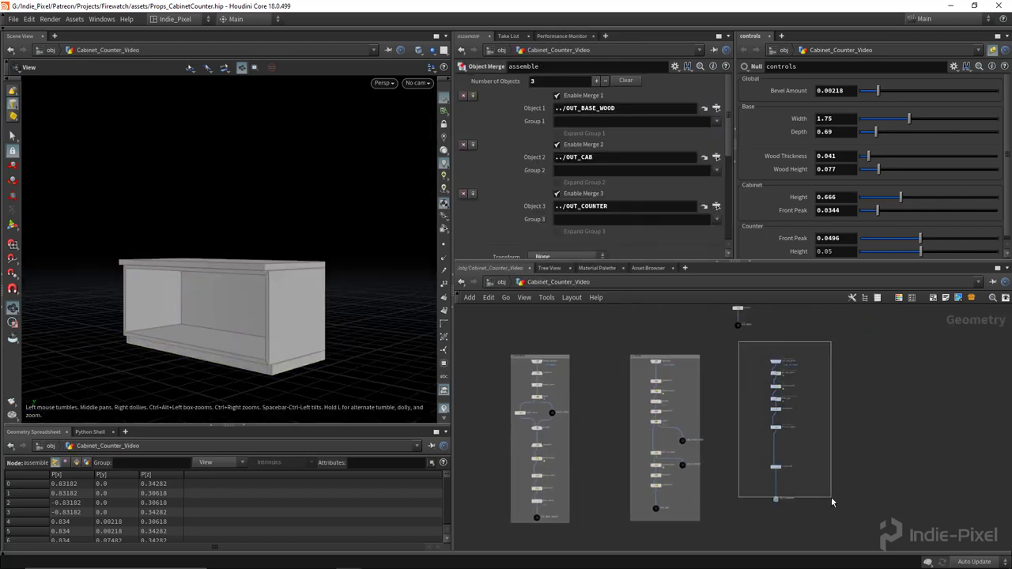
left_click_drag(831, 501, 830, 521)
key("shift+c")
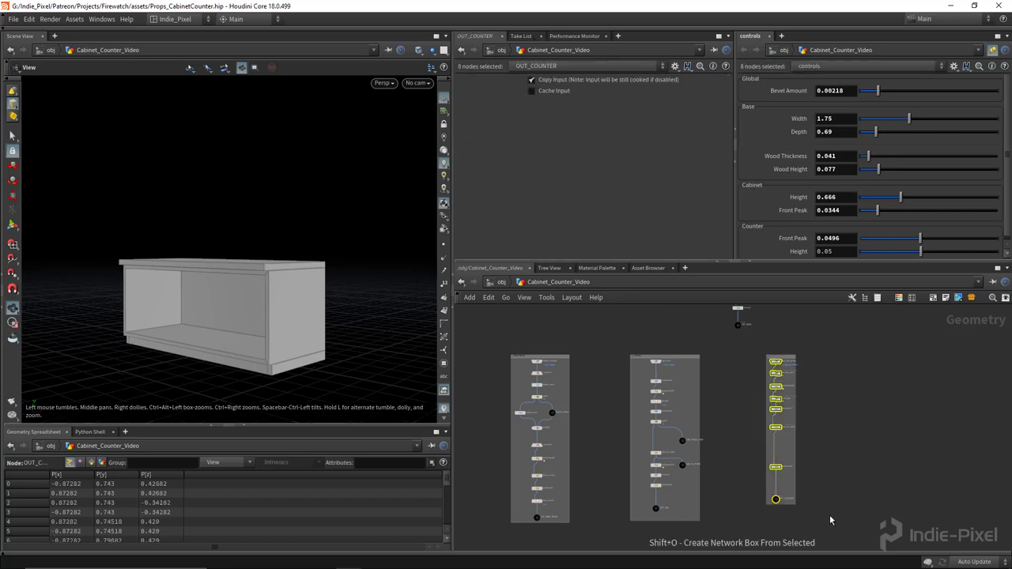
Title the new network box around the counter nodes "Counter".
middle_click_drag(776, 510, 756, 446)
scroll(757, 442, "up", 4)
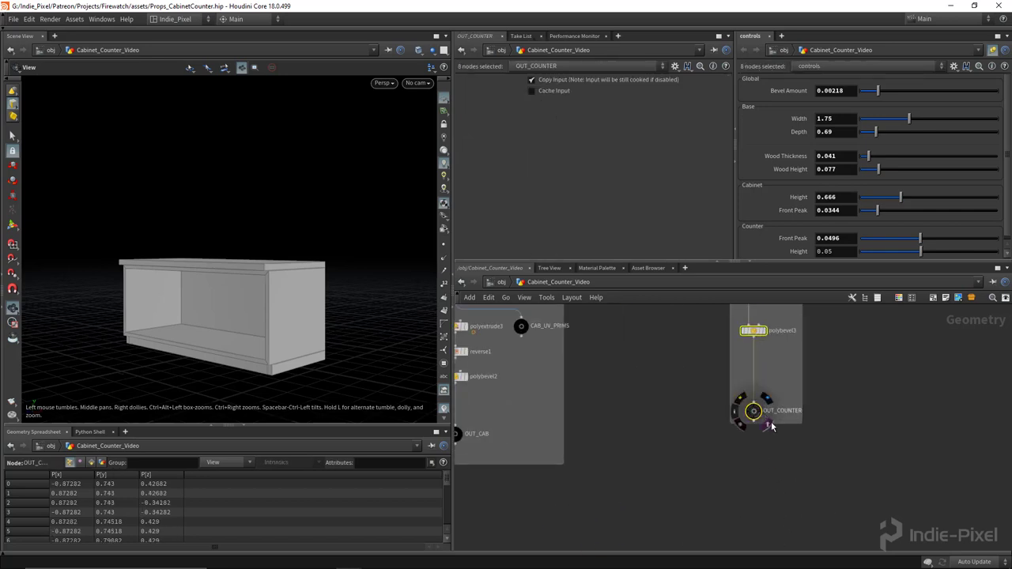
middle_click_drag(736, 369, 709, 512)
scroll(709, 512, "down", 3)
scroll(717, 353, "up", 4)
double_click(722, 371)
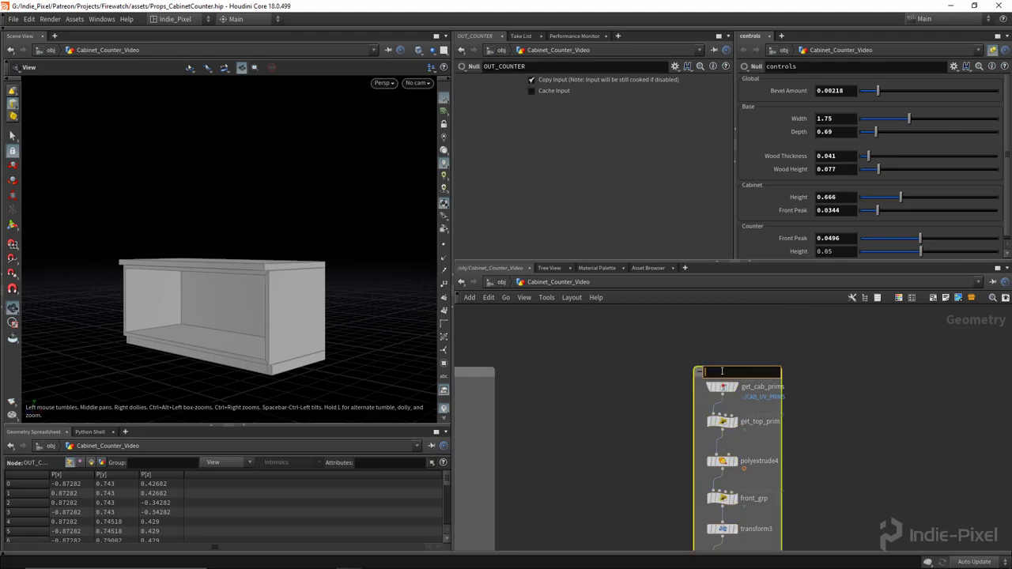
scroll(805, 430, "down", 6)
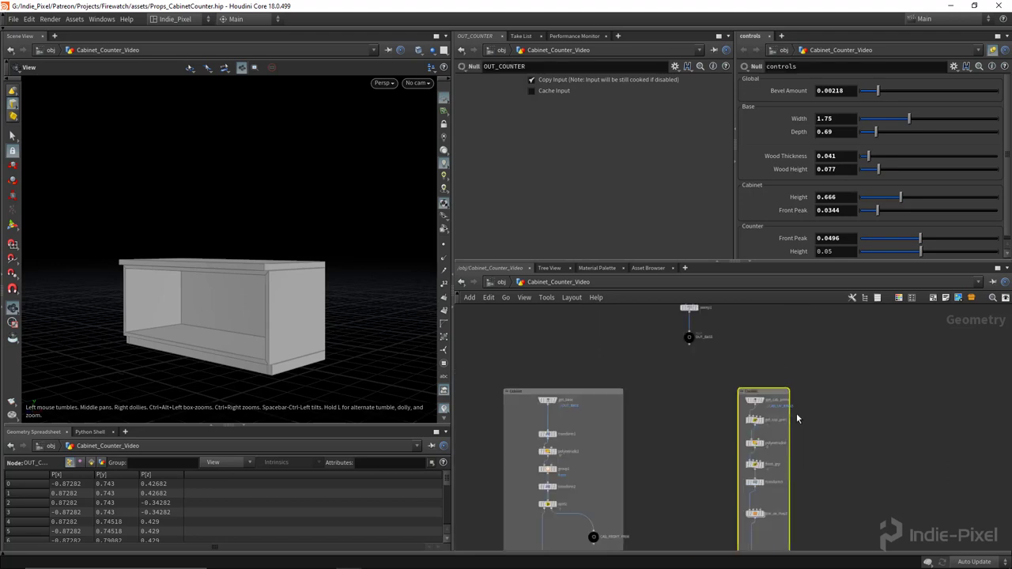
Enlarge the parameter area to show all controls, and set Bevel Amount to 0.00239 and the base Width to 1.79.
left_click_drag(844, 262, 845, 295)
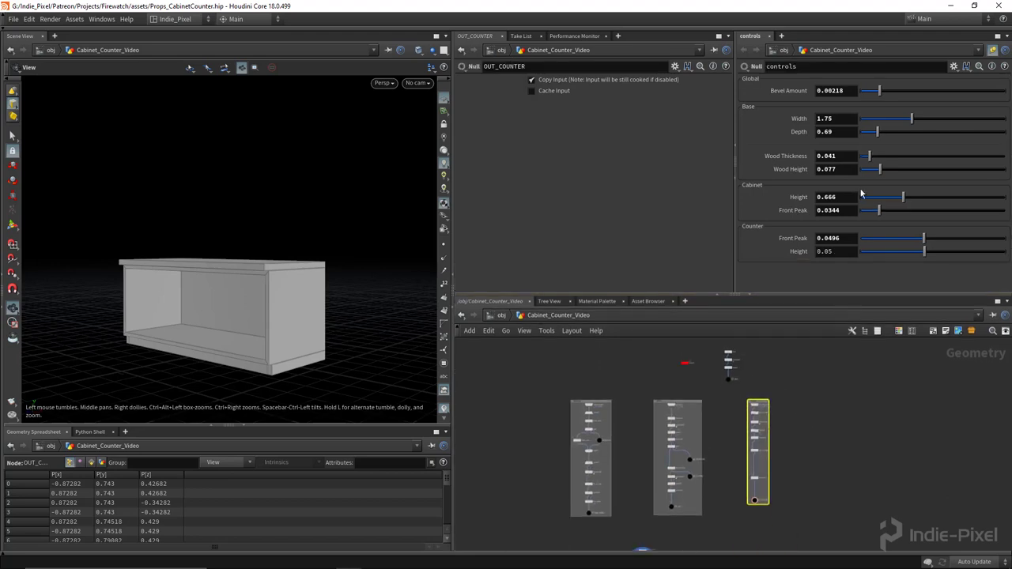
right_click_drag(248, 294, 322, 199)
left_click_drag(344, 170, 310, 179)
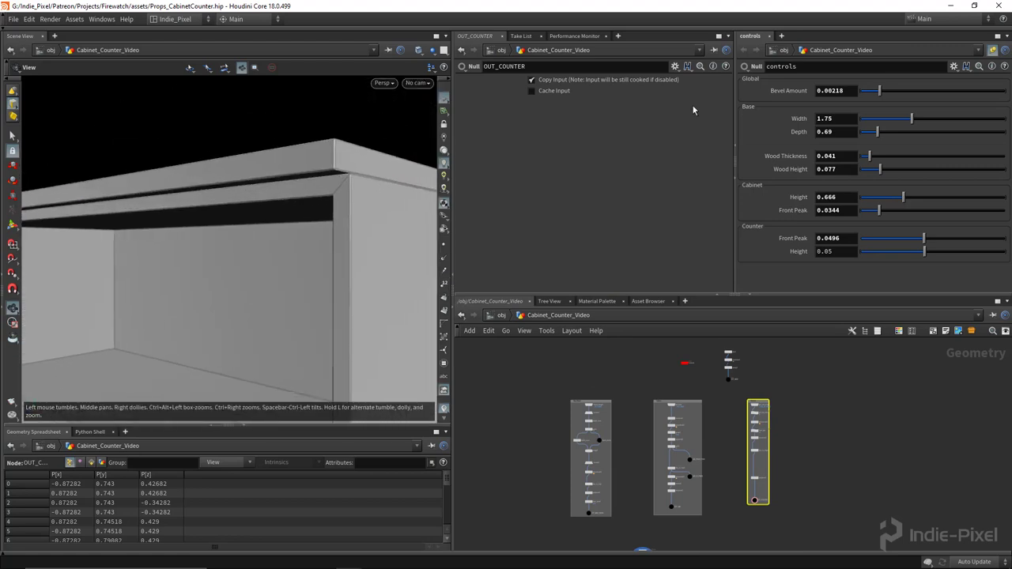
left_click(887, 93)
left_click_drag(913, 120, 914, 120)
Examine the prop's UV layout in the UV view and return to the perspective view.
scroll(306, 263, "down", 5)
key("space+5")
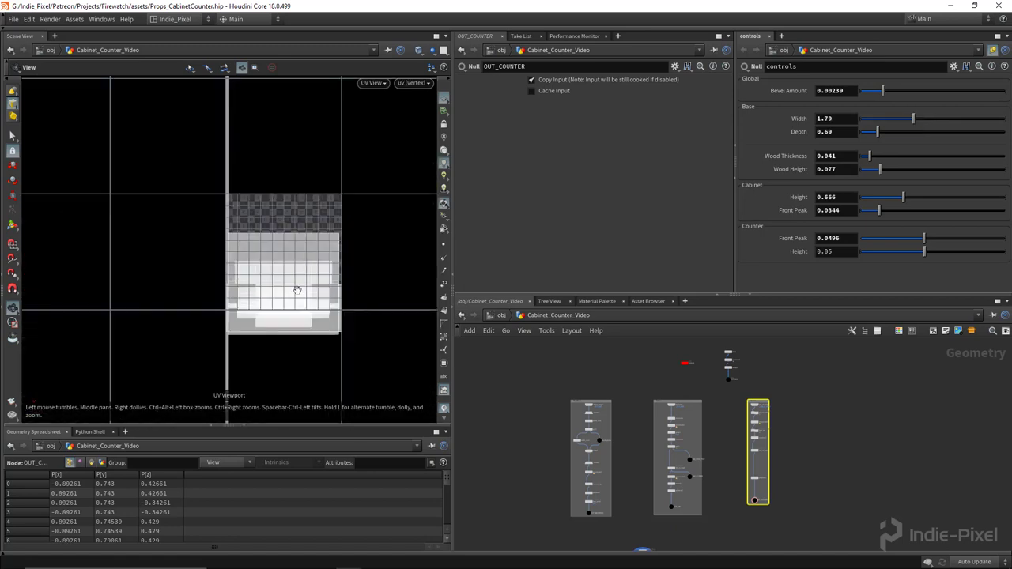
scroll(296, 295, "up", 5)
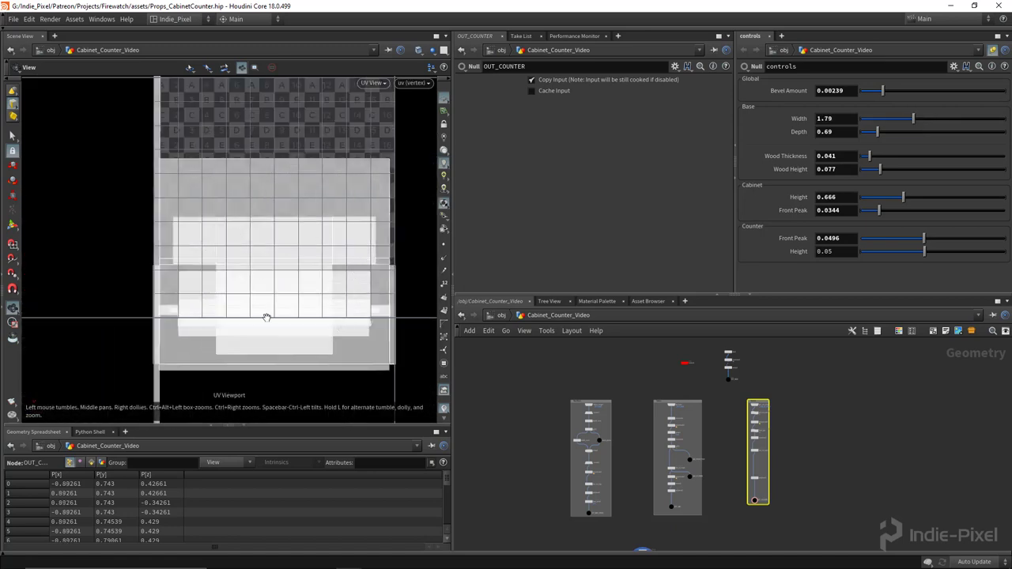
key("space+1")
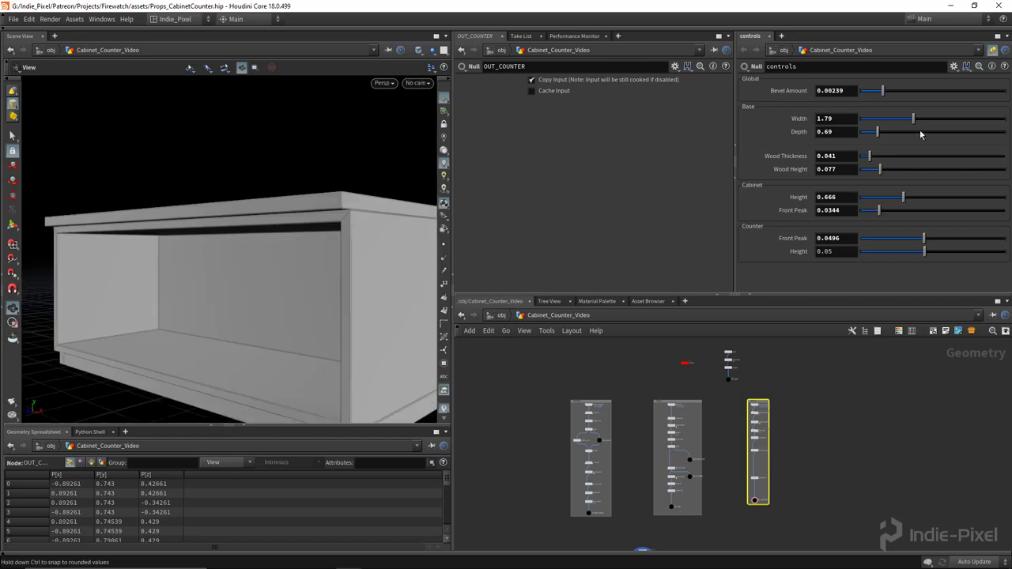
Set the base Depth to 0.62, Wood Thickness to 0.042 and Wood Height to 0.078.
left_click_drag(883, 136, 875, 136)
scroll(218, 237, "down", 4)
left_click_drag(203, 251, 169, 273)
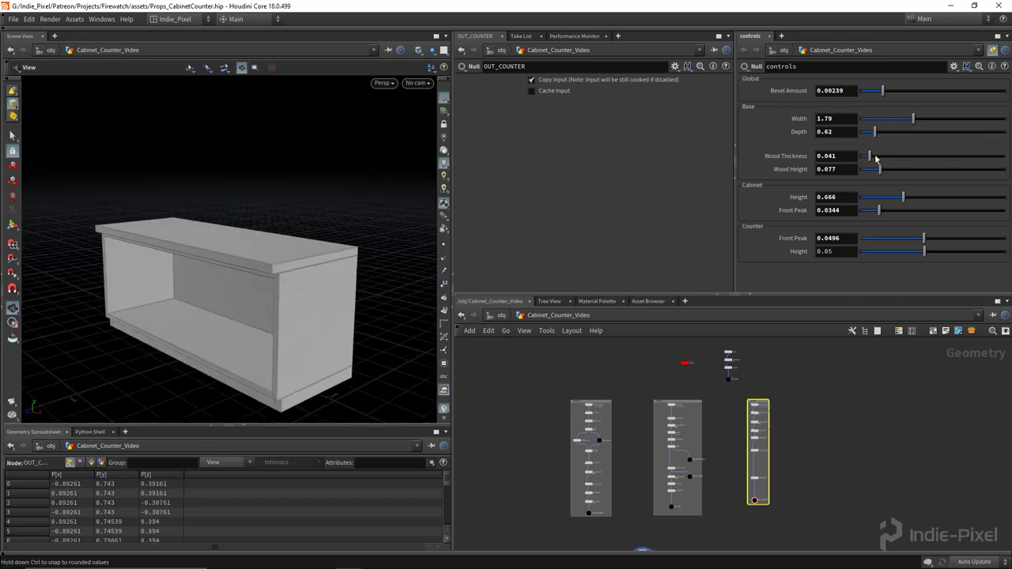
left_click_drag(887, 160, 882, 160)
left_click_drag(292, 303, 314, 214)
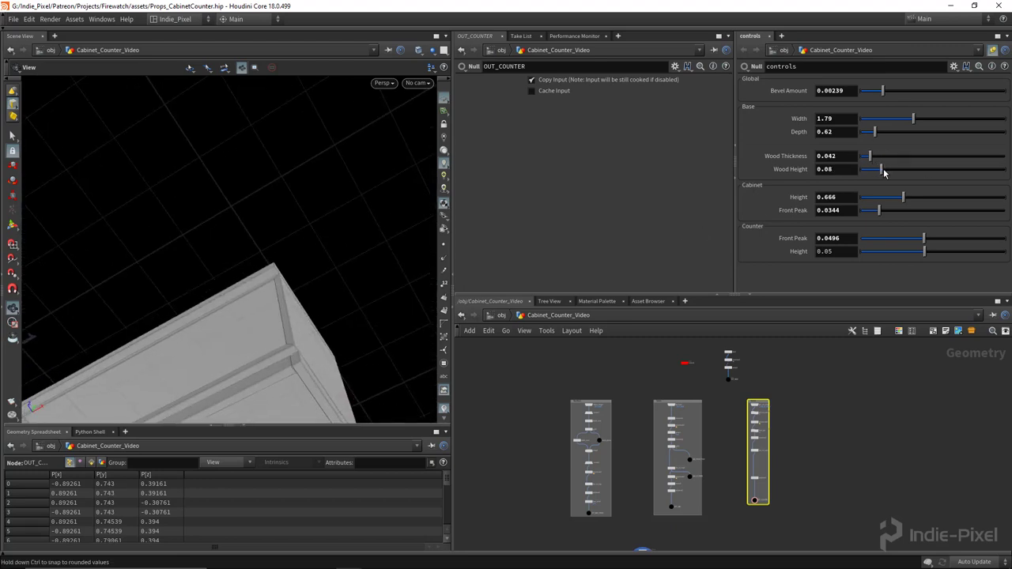
left_click_drag(886, 171, 885, 171)
Set the cabinet Height to 0.701 and its Front Peak to 0.0282, and the counter's Front Peak to 0.0394.
left_click_drag(272, 249, 288, 317)
middle_click_drag(288, 317, 293, 260)
left_click_drag(902, 200, 873, 212)
left_click_drag(238, 260, 422, 287)
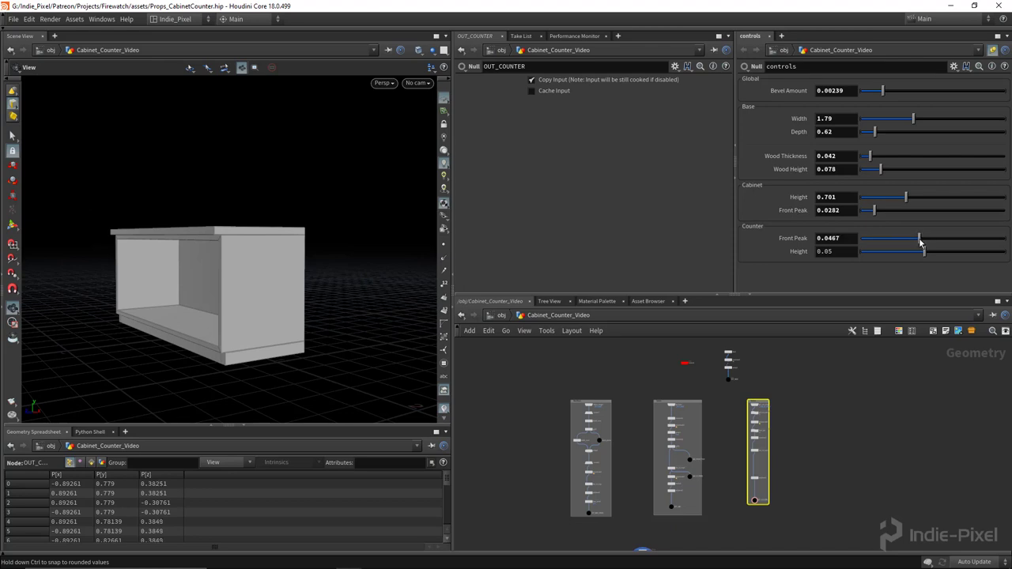
left_click_drag(908, 244, 909, 242)
Examine the adjusted cabinet and counter from several angles.
left_click_drag(215, 260, 293, 265)
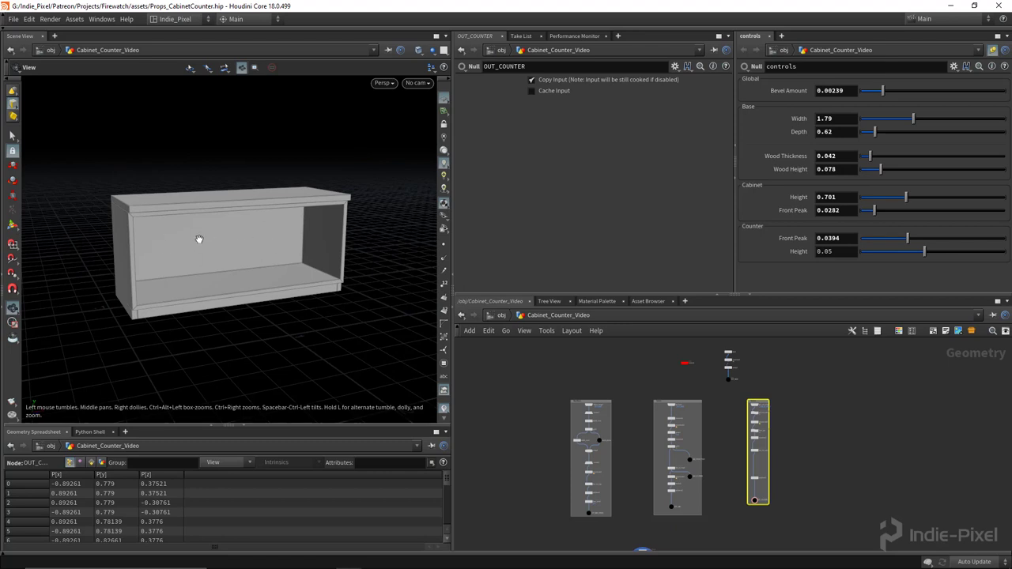
left_click_drag(227, 258, 162, 277)
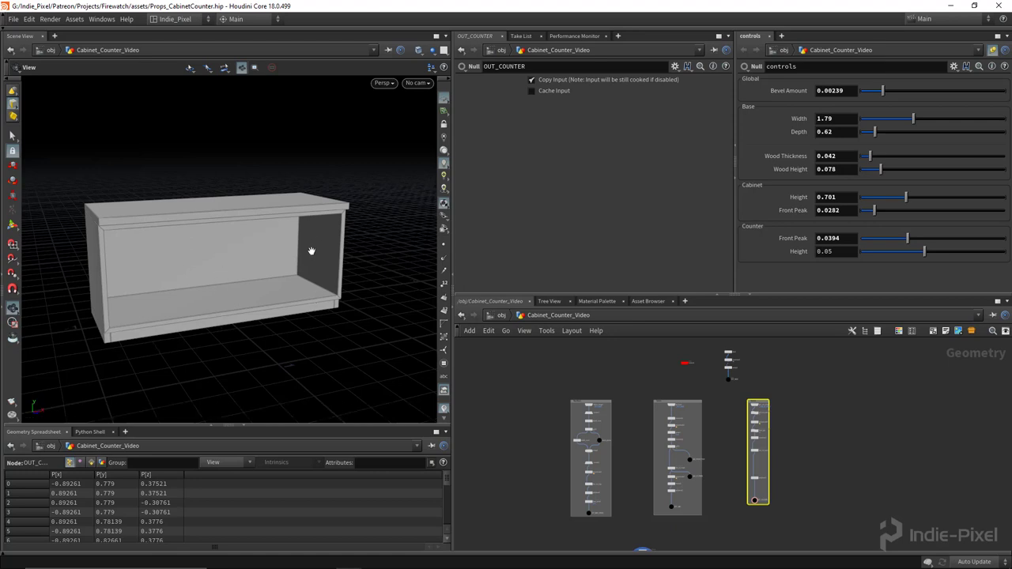
left_click_drag(307, 254, 164, 280)
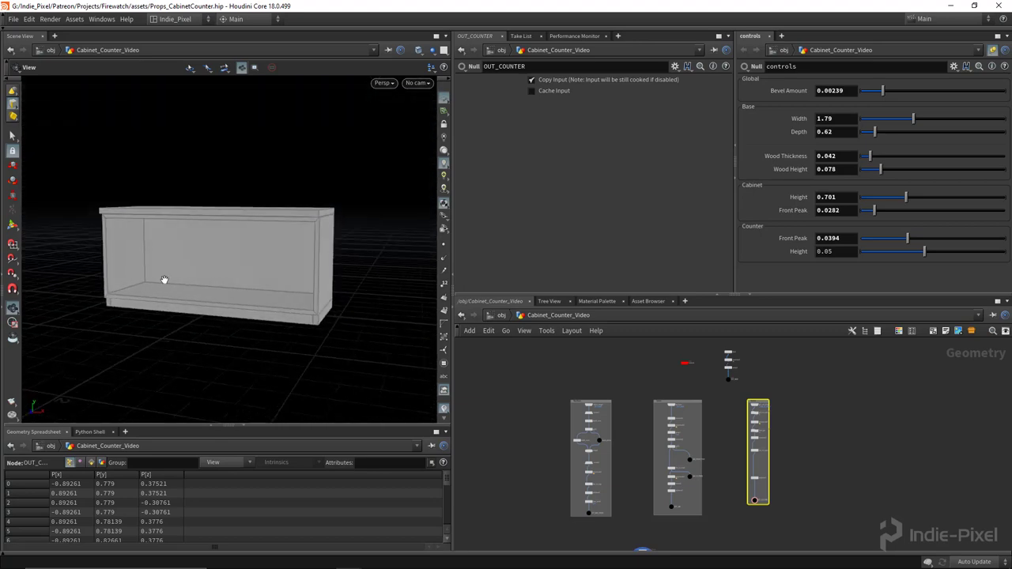
left_click_drag(169, 276, 206, 292)
right_click_drag(206, 292, 195, 287)
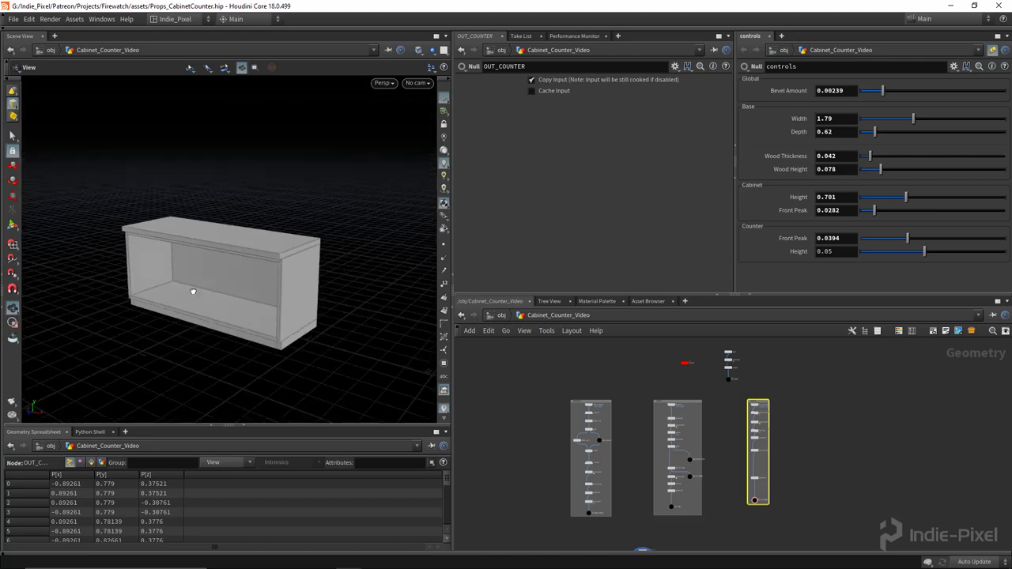
left_click_drag(194, 288, 208, 292)
Widen the network box around the counter nodes and clear the selection.
scroll(754, 485, "up", 4)
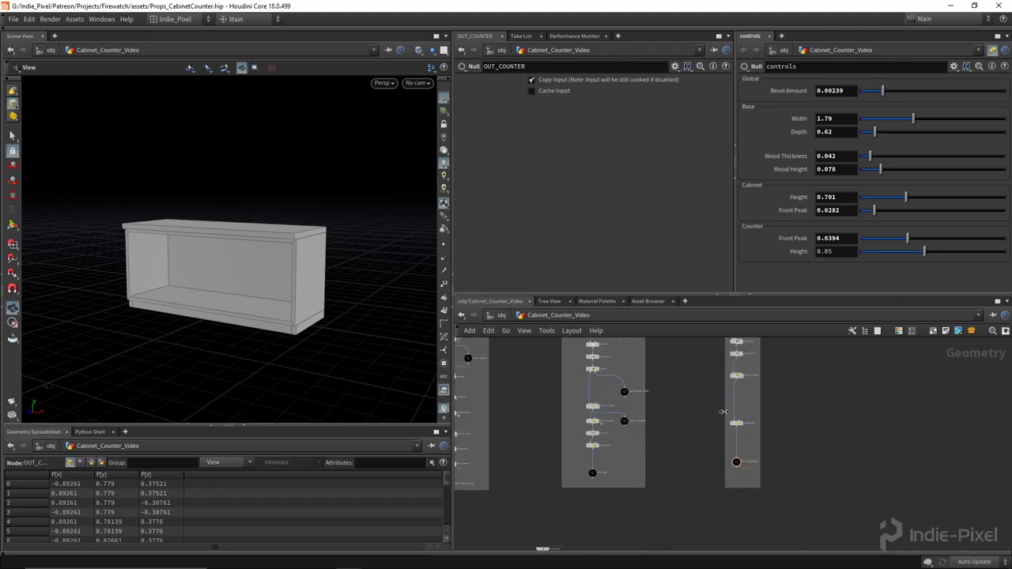
left_click_drag(719, 413, 696, 412)
middle_click_drag(794, 408, 796, 464)
scroll(796, 462, "down", 2)
mouse_move(756, 383)
left_mouse_down()
mouse_move(762, 372)
mouse_move(751, 377)
left_mouse_up()
left_click(810, 493)
middle_click_drag(811, 493, 808, 441)
scroll(805, 444, "down", 2)
middle_click_drag(722, 494, 739, 468)
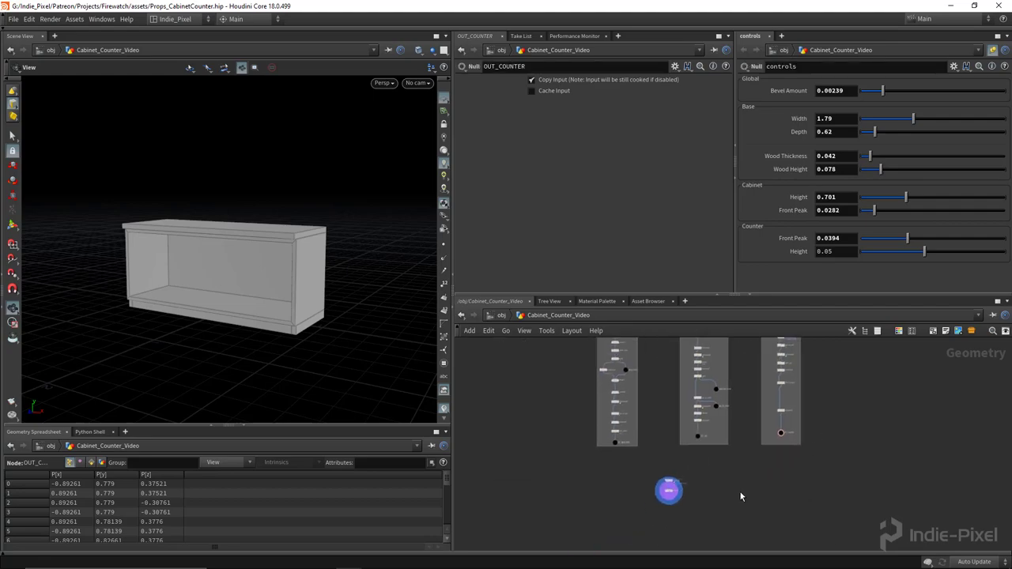